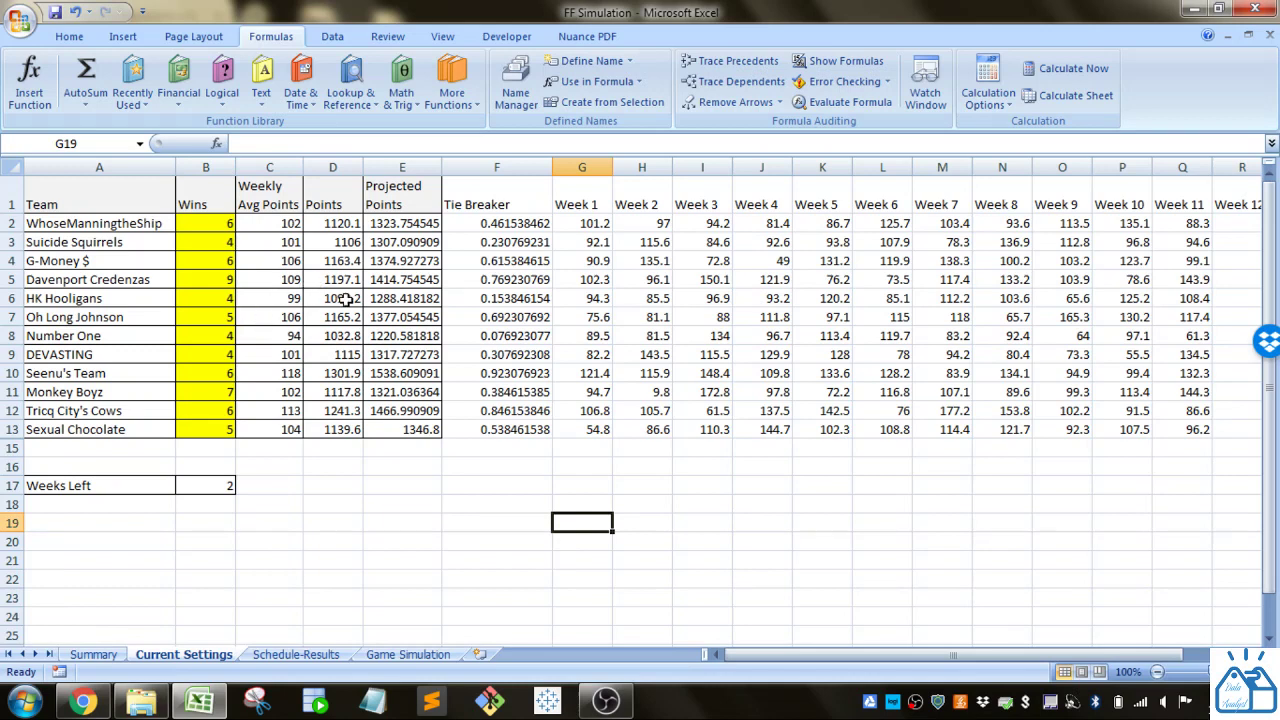
Review the team names, the wins and the Week 11 scores on the Current Settings sheet.
drag(160, 224, 131, 431)
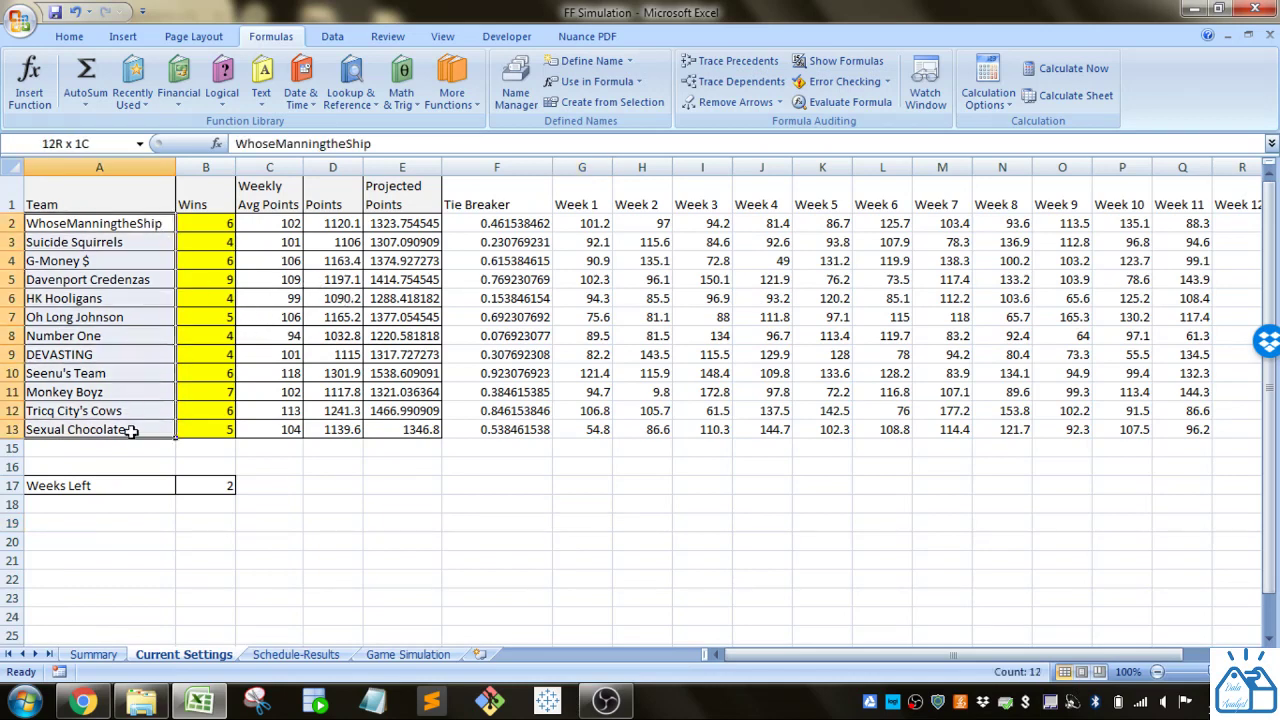
drag(224, 226, 217, 429)
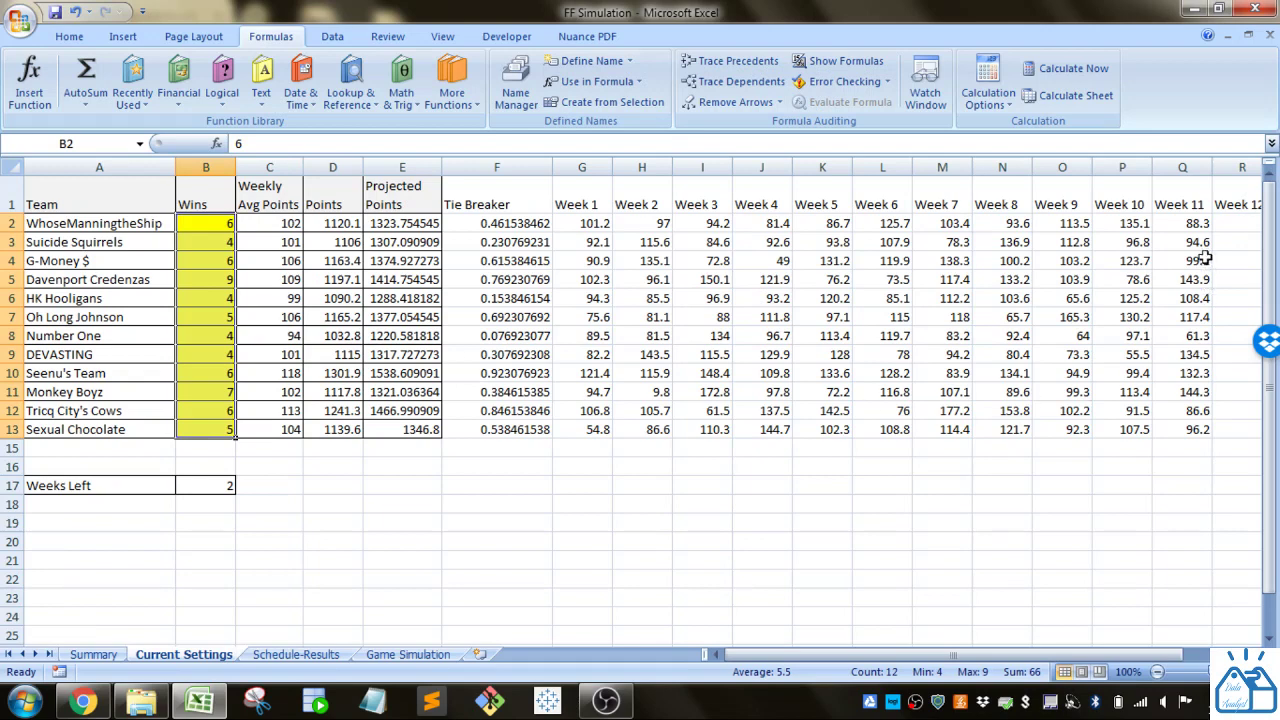
drag(1184, 224, 1177, 422)
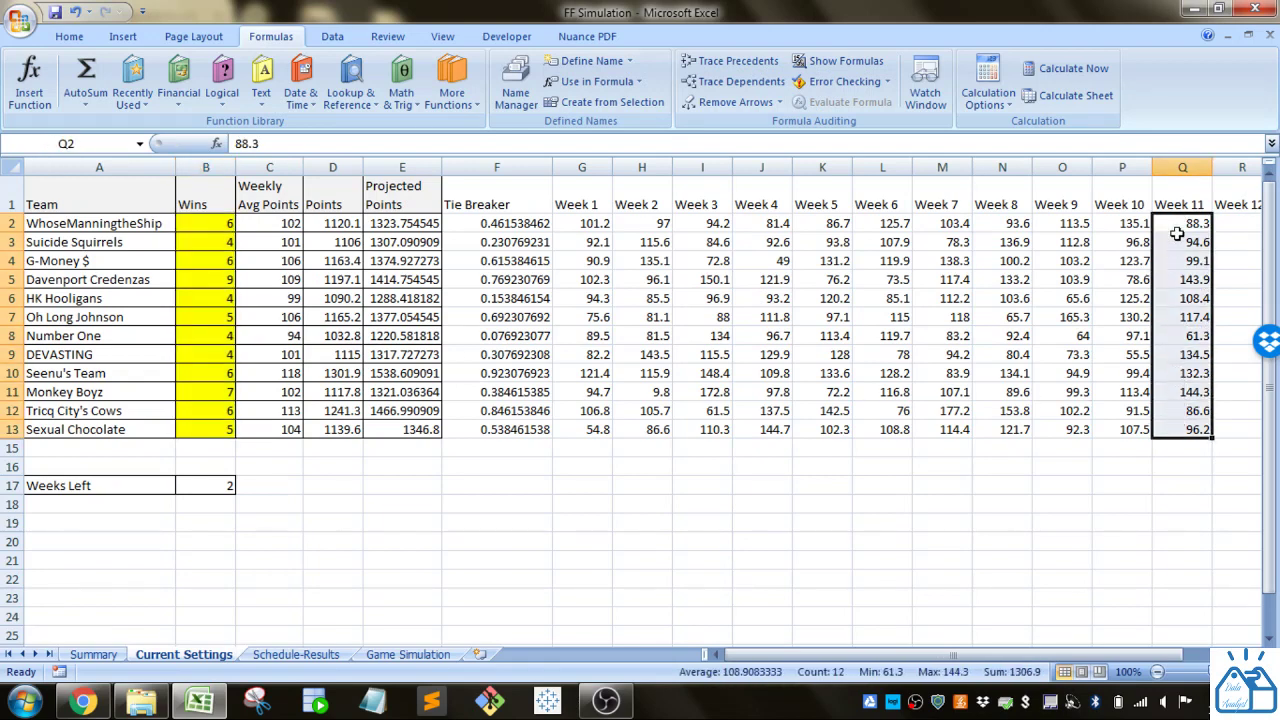
Inspect the weekly average points and projected points formulas for the first team, then review the whole weekly average column.
click(273, 224)
double_click(273, 224)
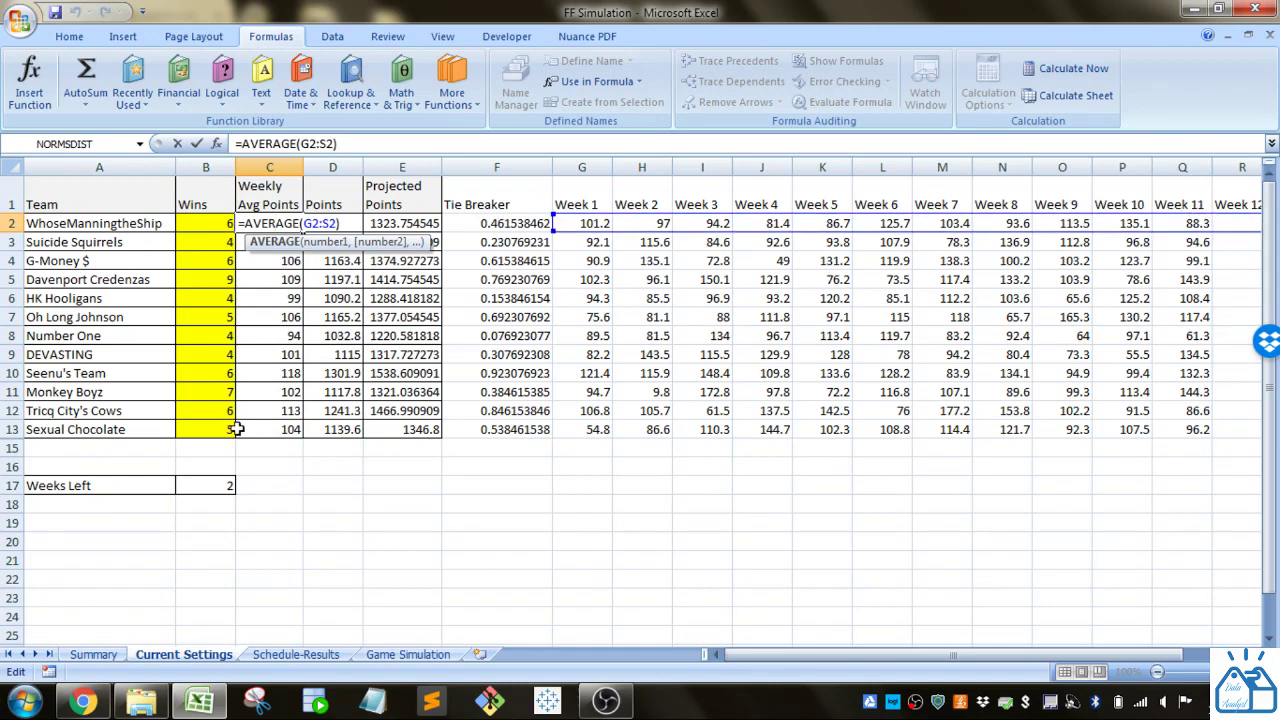
key(Escape)
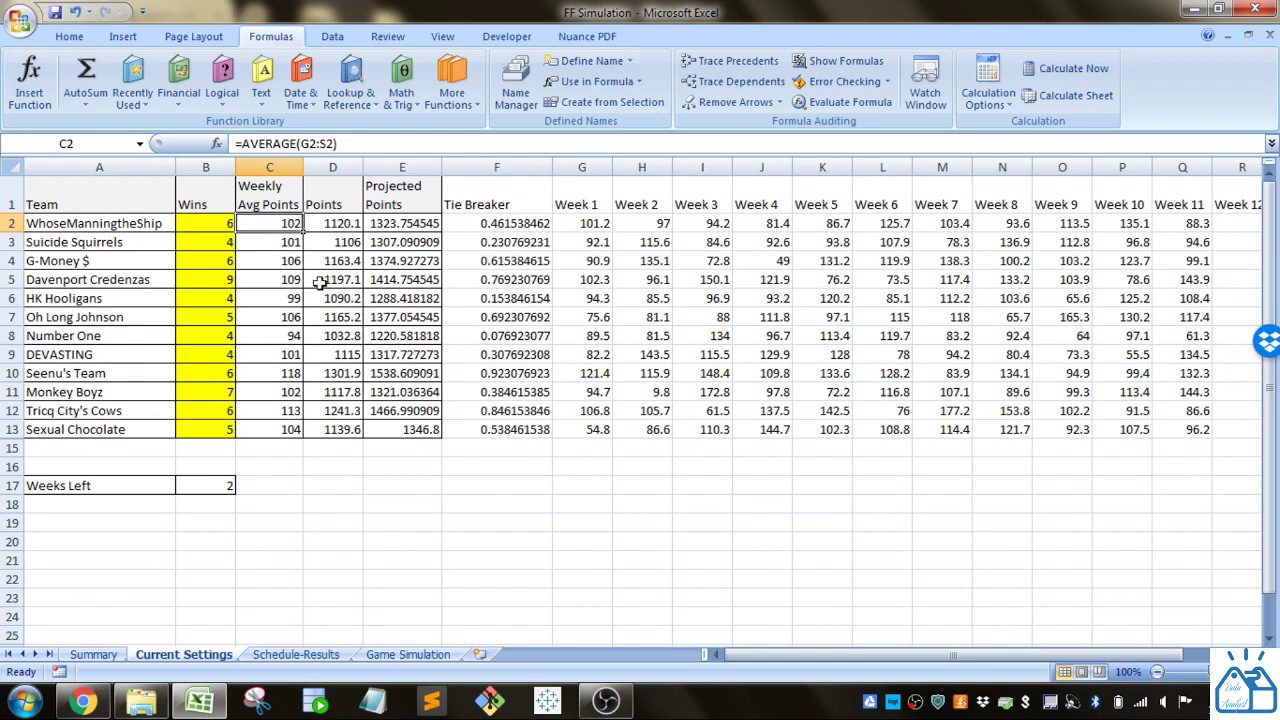
double_click(414, 226)
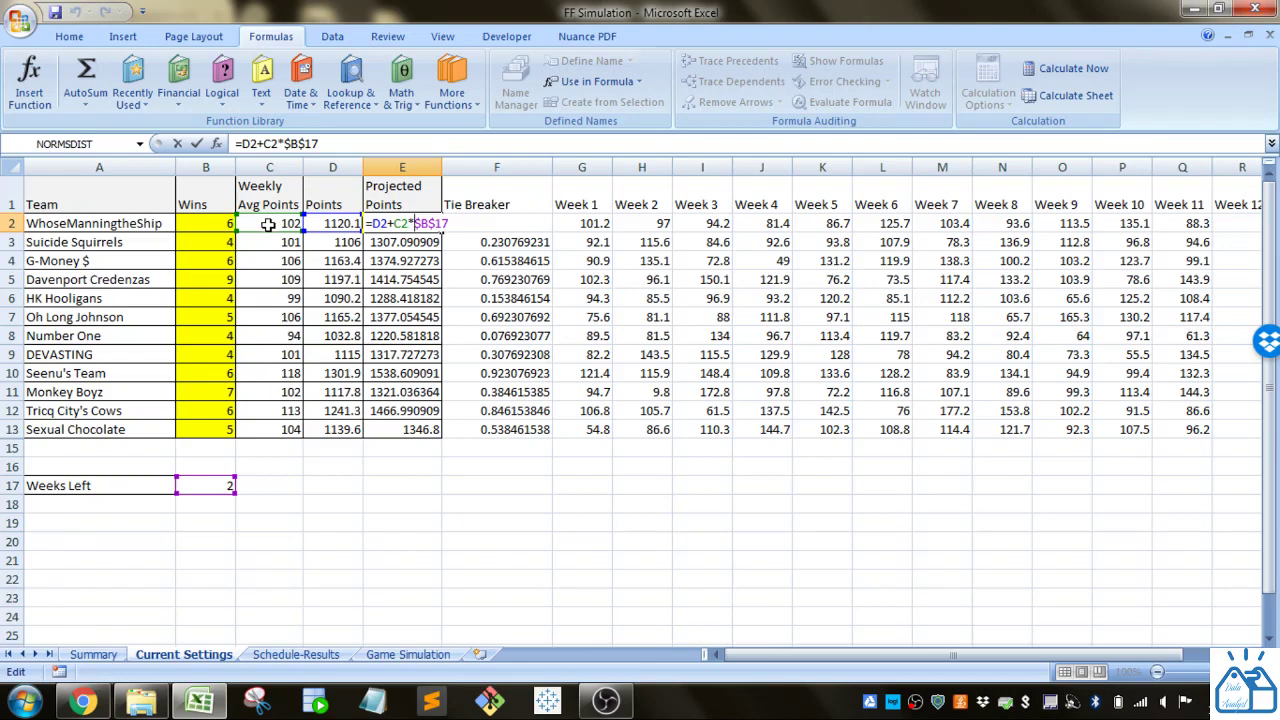
key(Return)
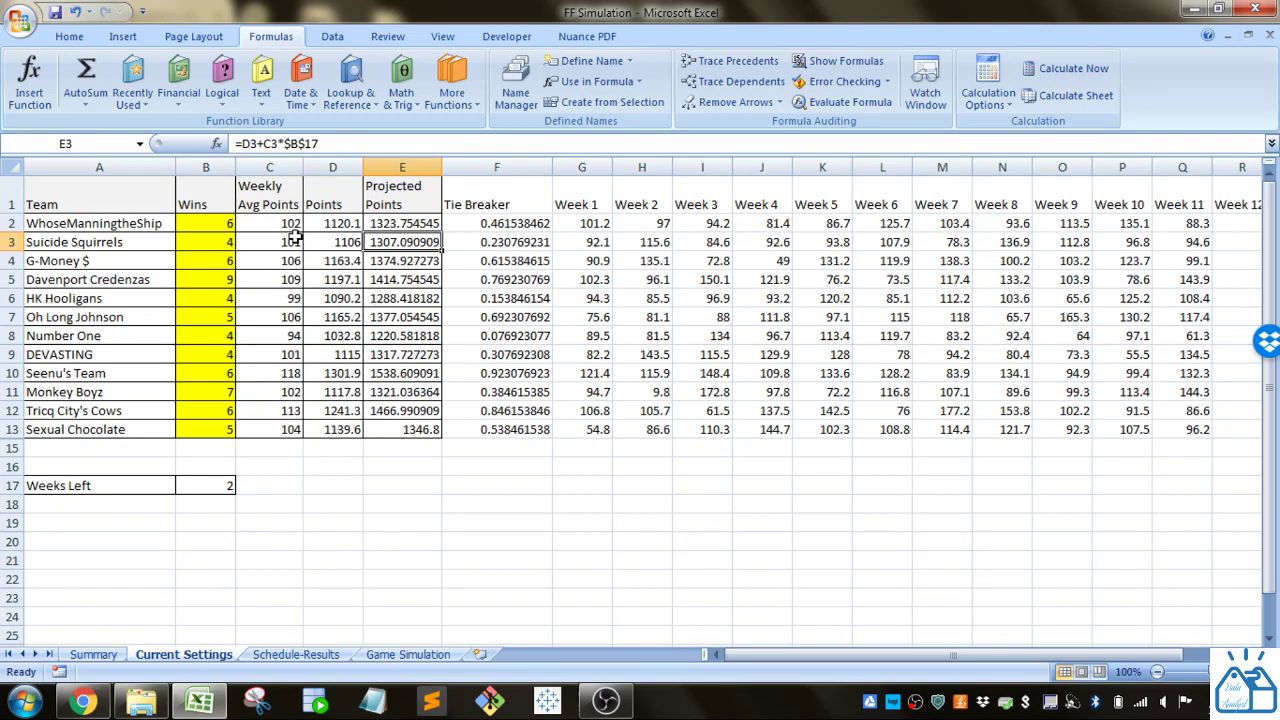
drag(274, 225, 270, 430)
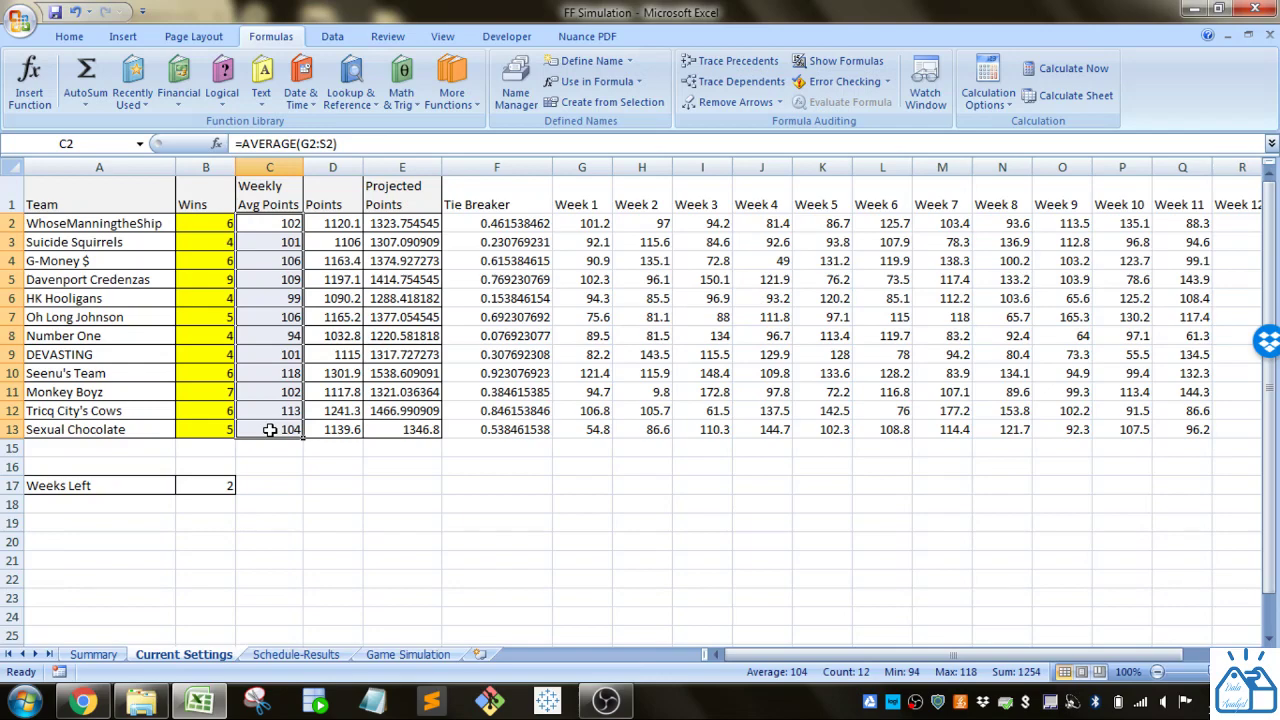
Review the weekly scores from Week 1 to Week 11 and the cells for Weeks 12 and 13.
drag(740, 656, 862, 660)
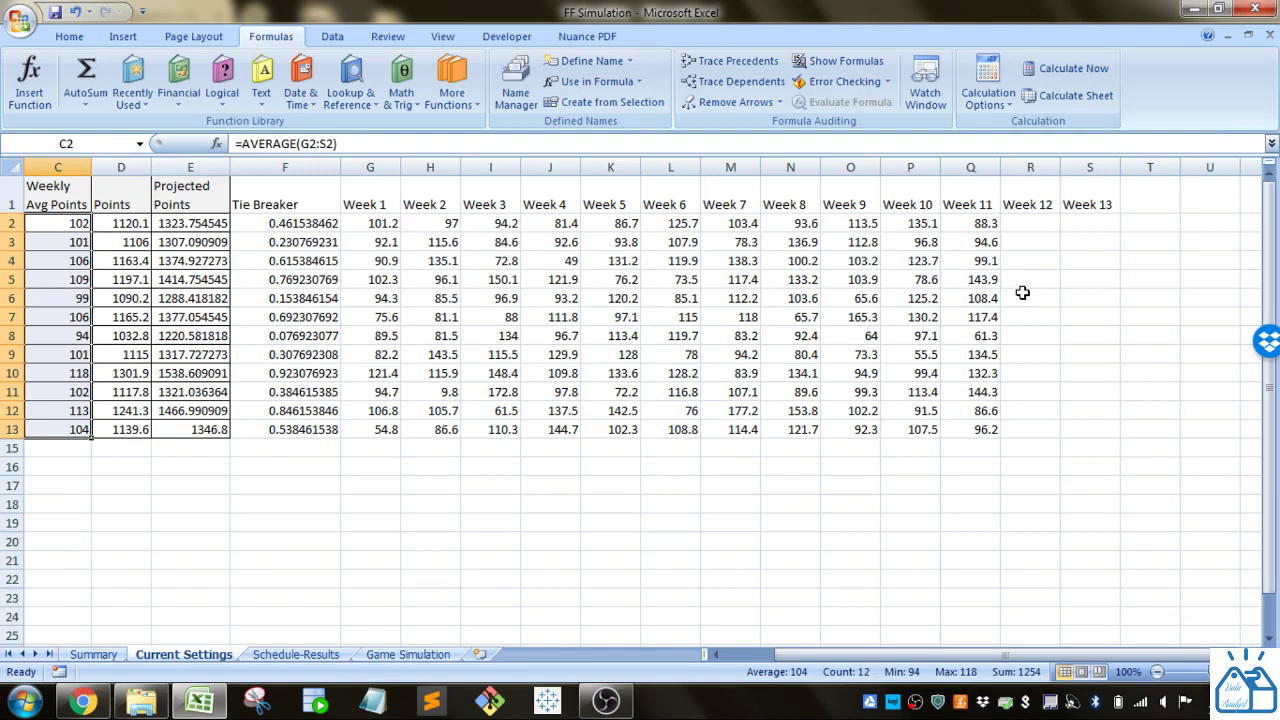
click(389, 224)
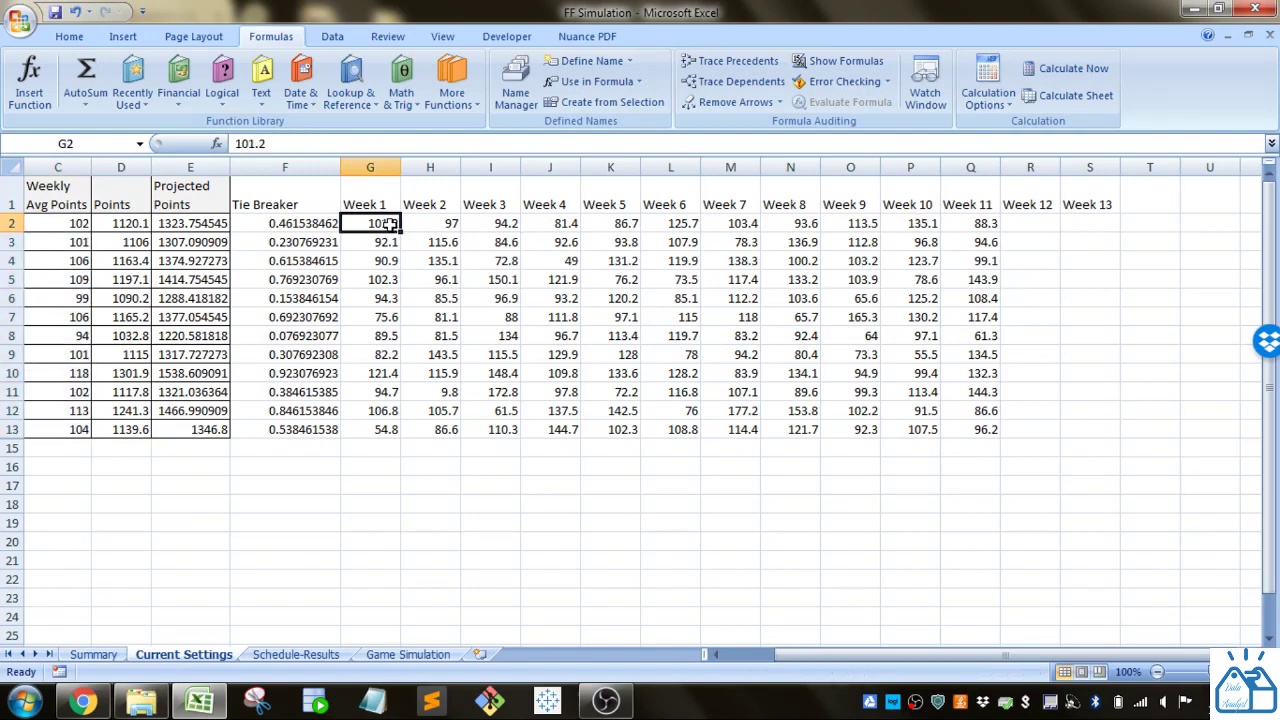
drag(389, 224, 997, 423)
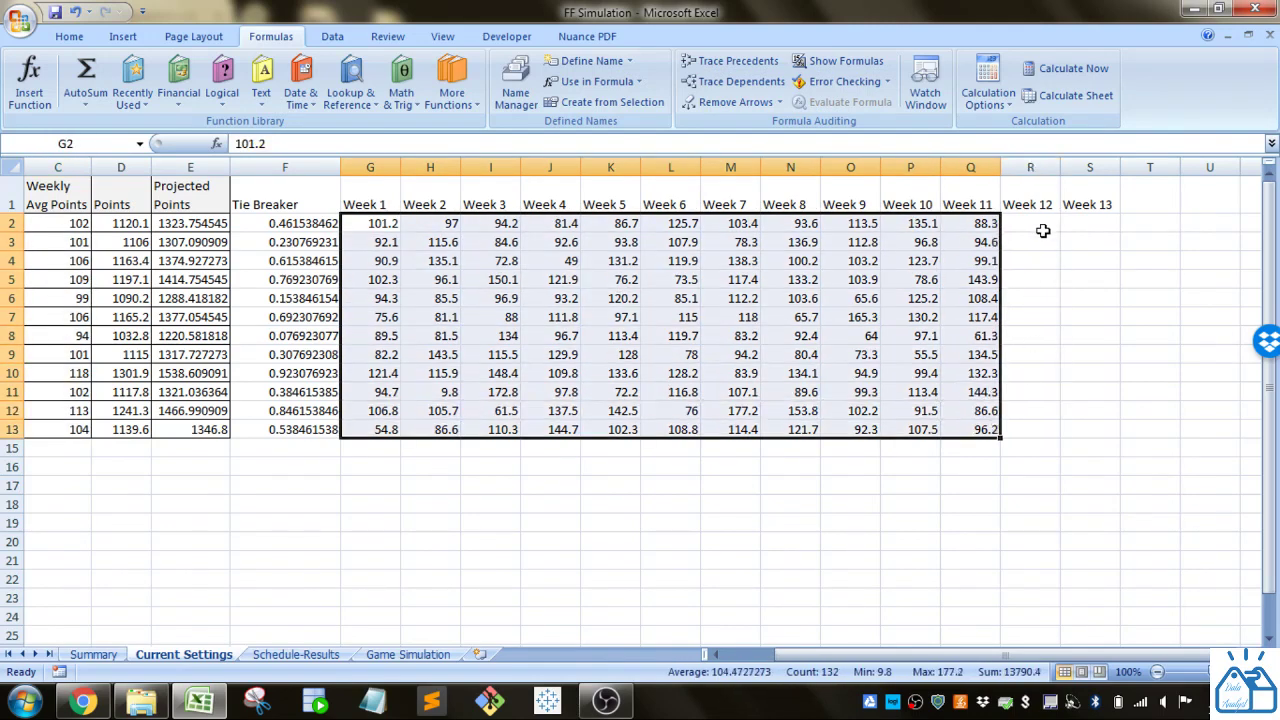
drag(1042, 231, 1077, 431)
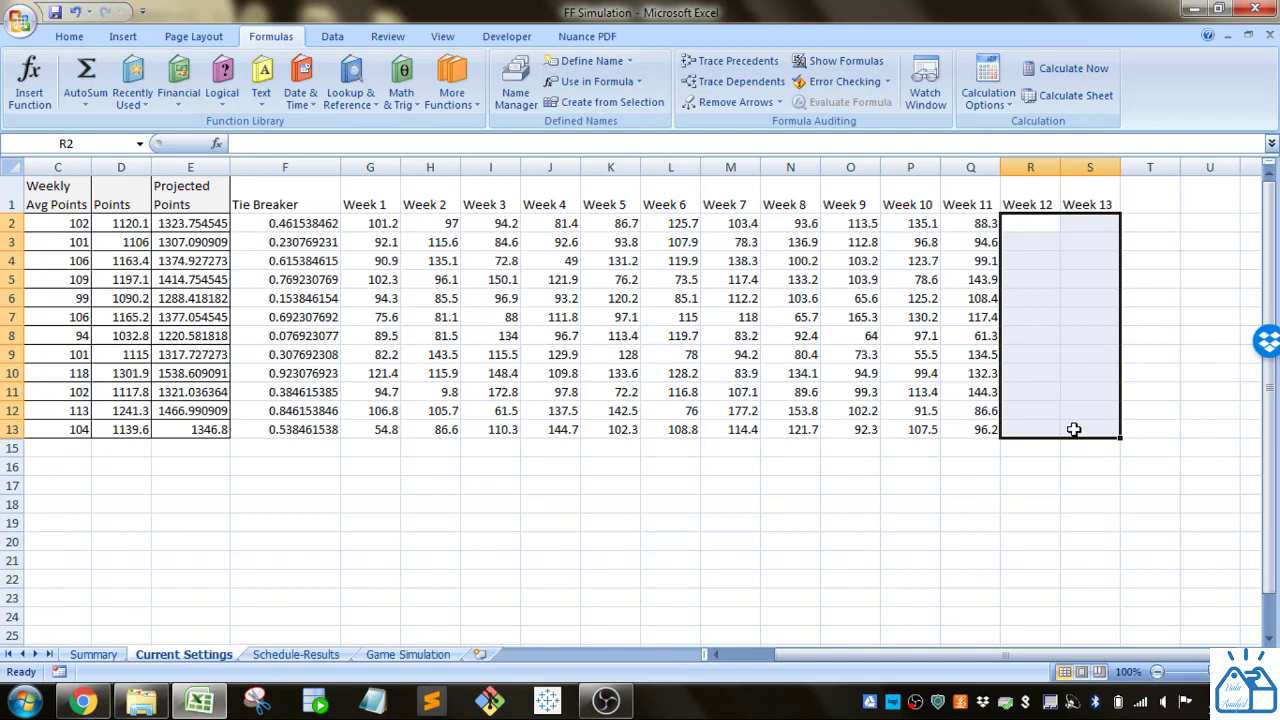
drag(951, 652, 872, 662)
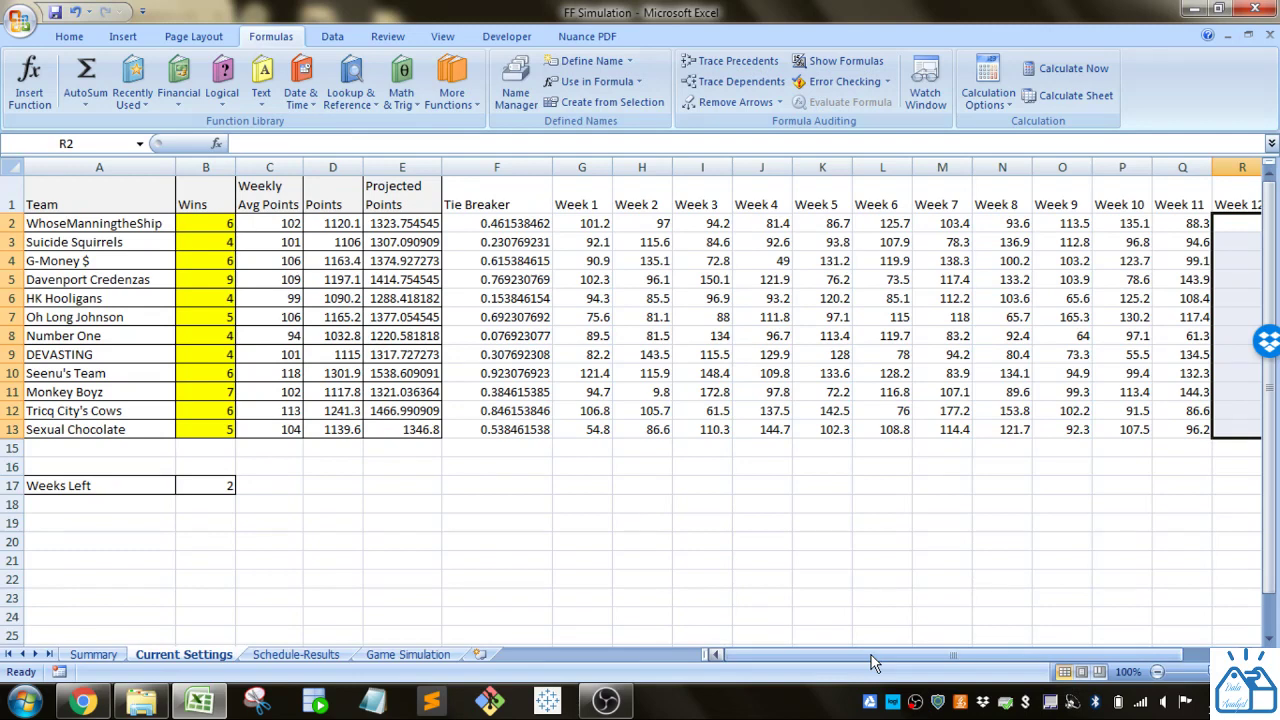
Narrow the Tie Breaker column slightly so it fits its values more closely.
click(521, 226)
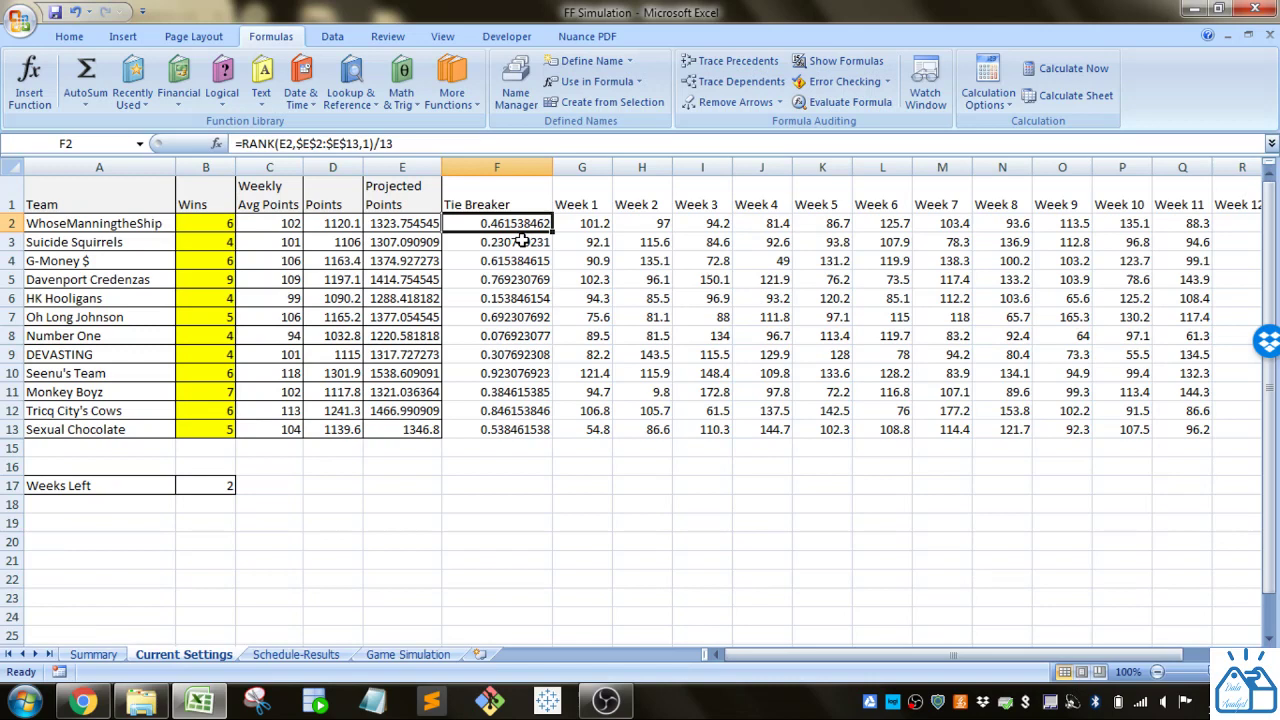
drag(552, 167, 528, 168)
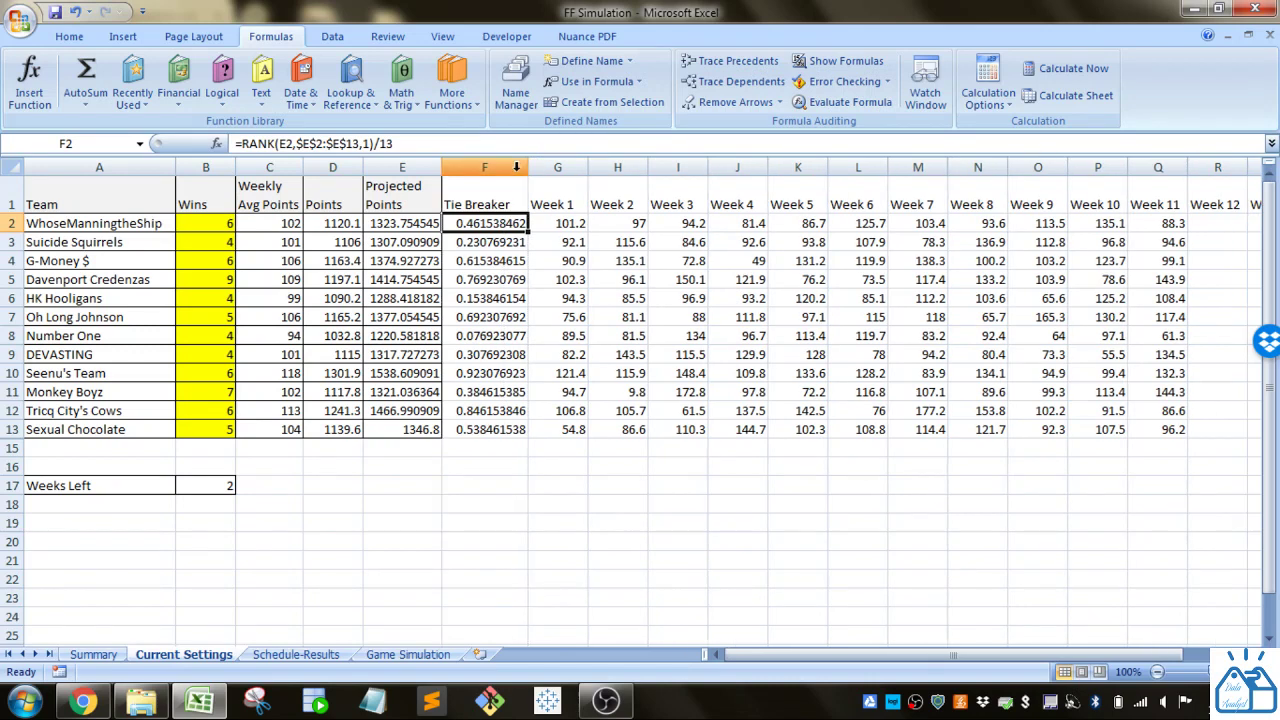
Examine how the Tie Breaker RANK formulas in F2 and F10 use the projected points, the sort order and the divisor.
drag(424, 224, 422, 428)
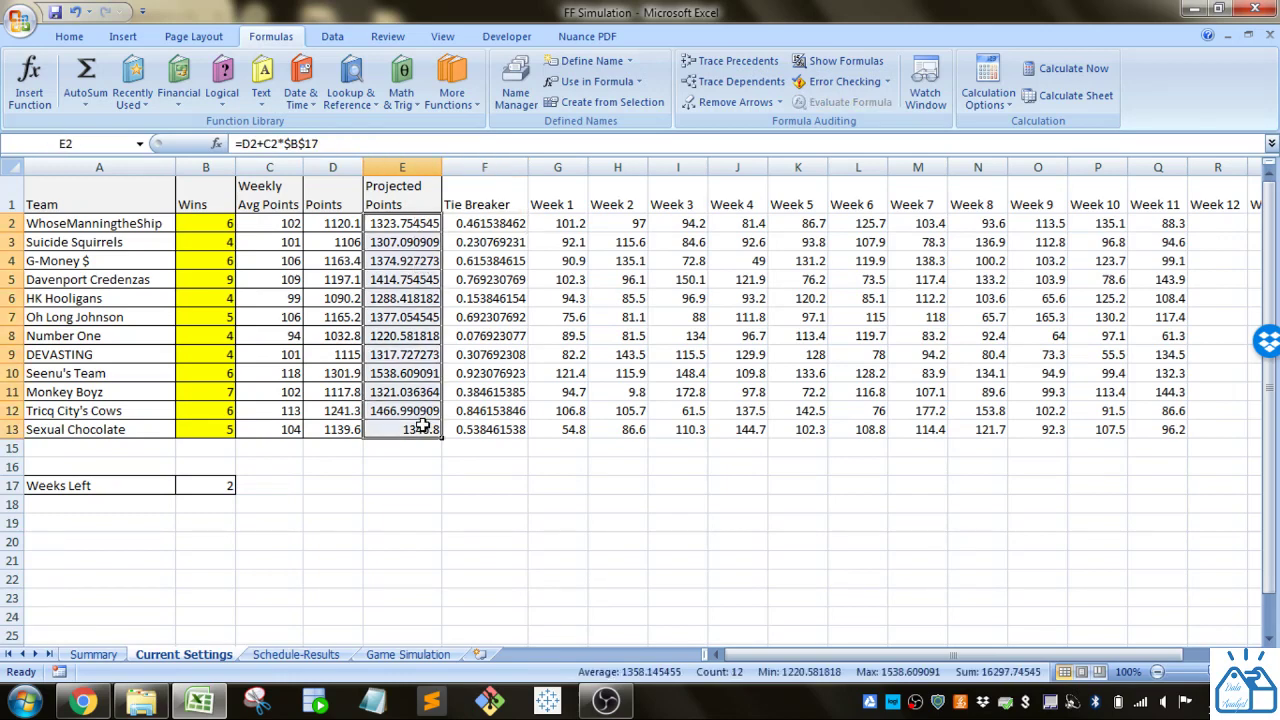
click(492, 225)
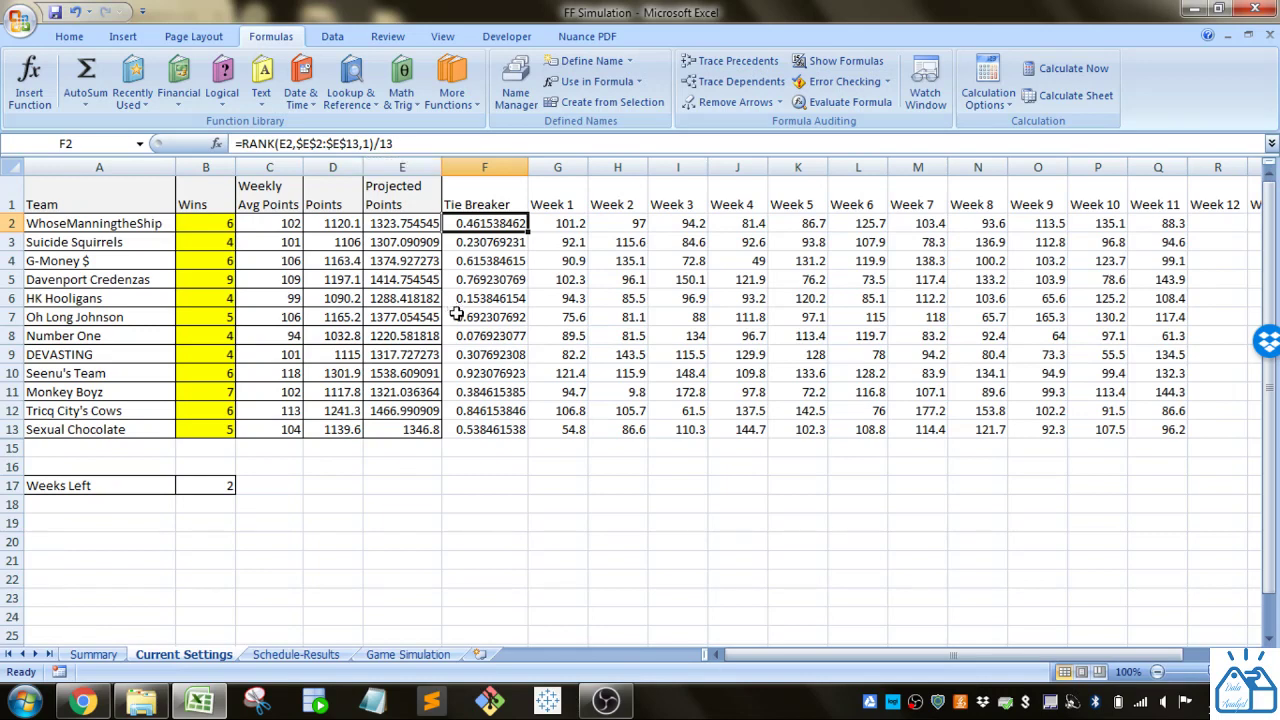
click(490, 372)
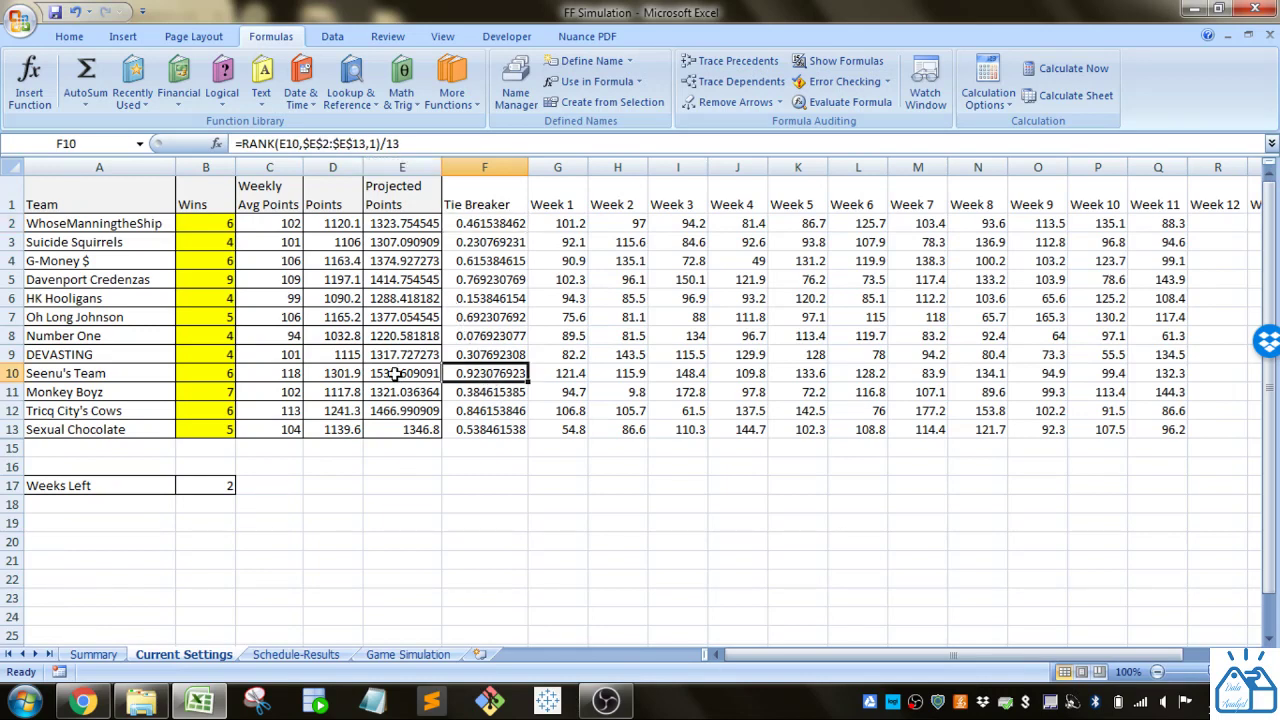
click(380, 144)
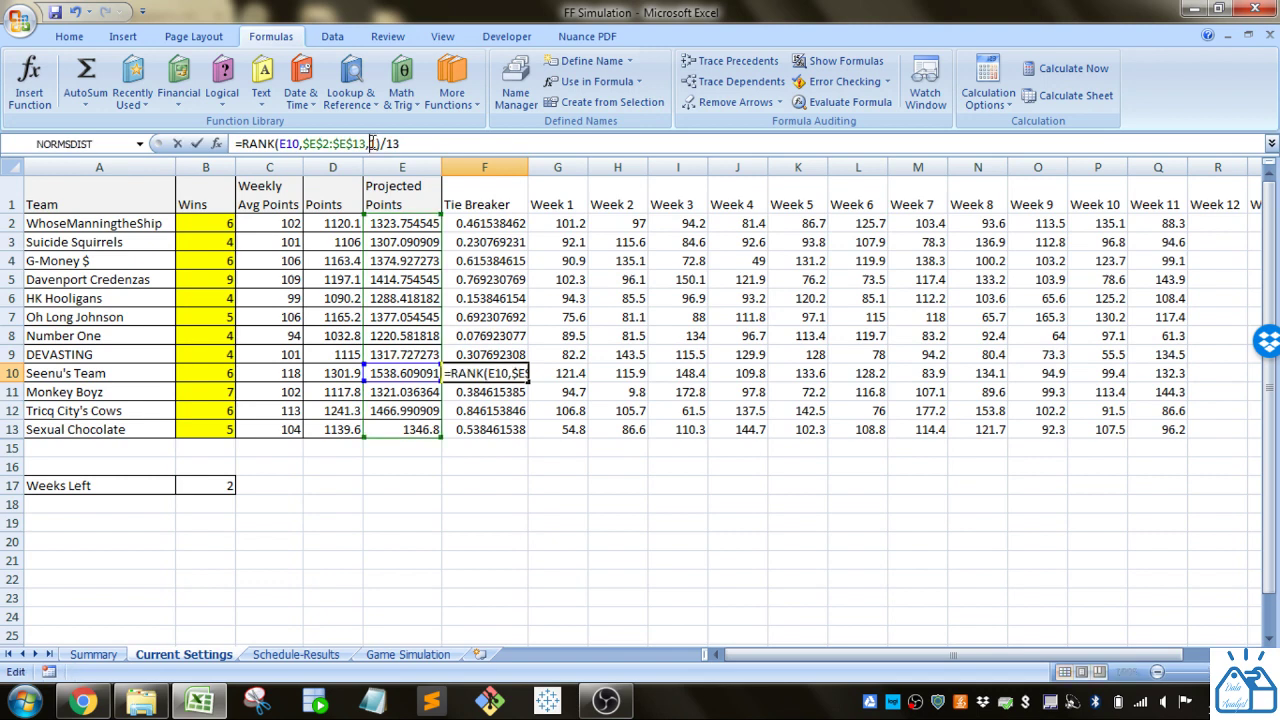
click(375, 144)
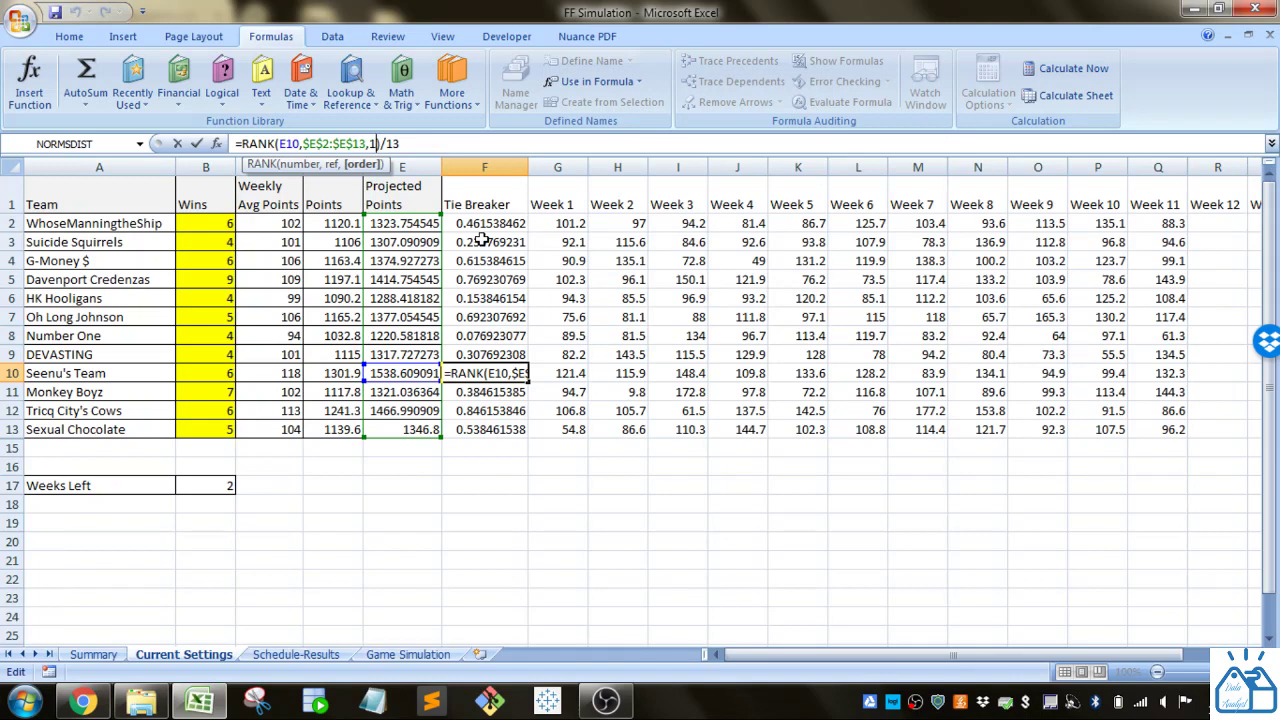
key(ctrl+Return)
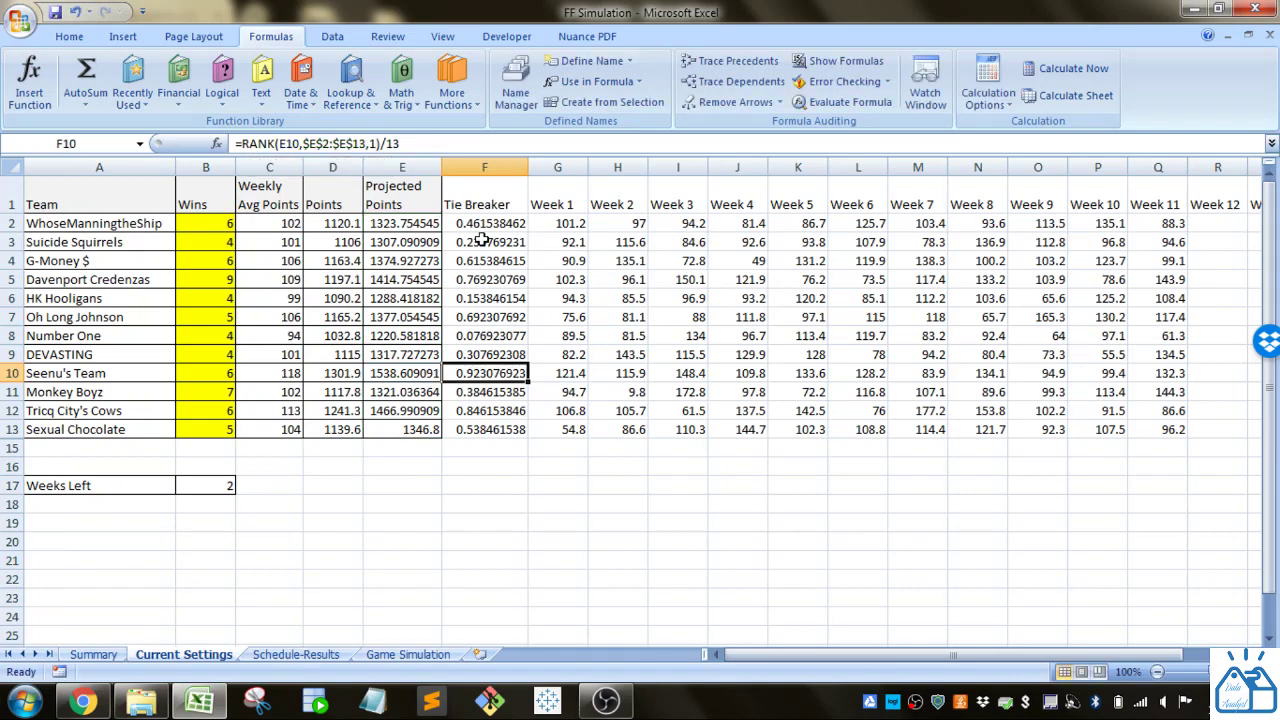
click(485, 222)
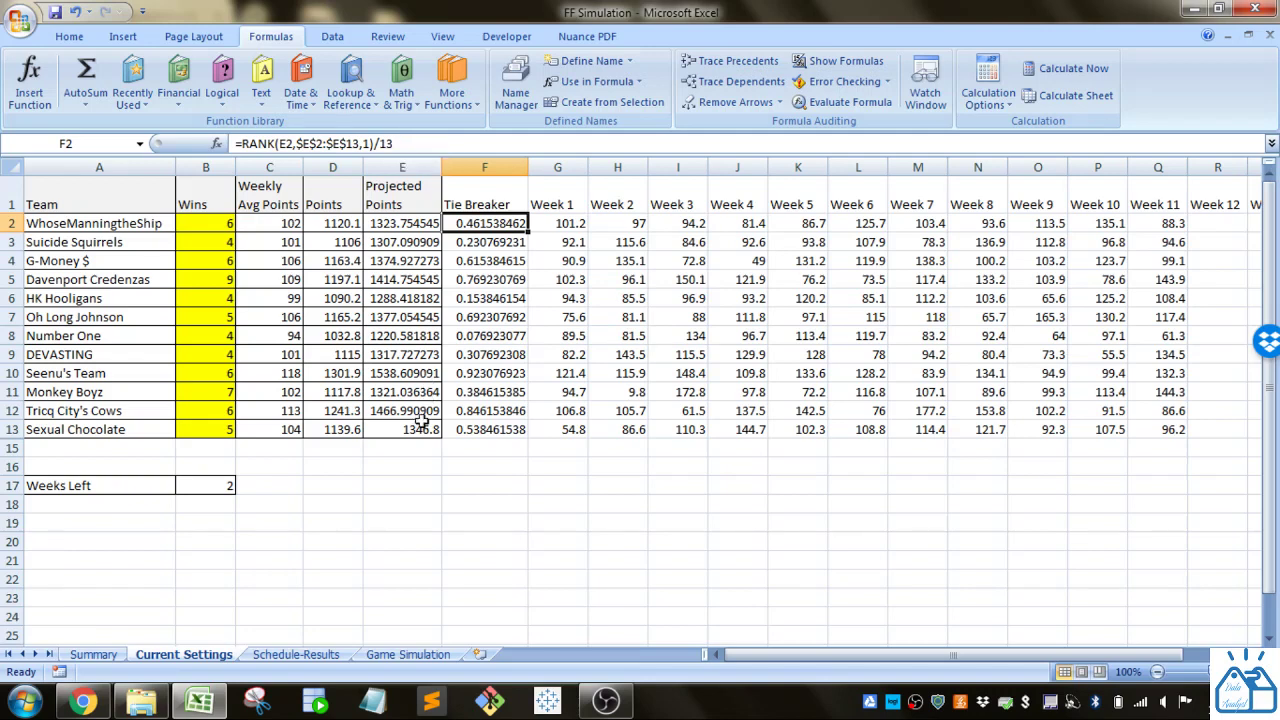
click(398, 143)
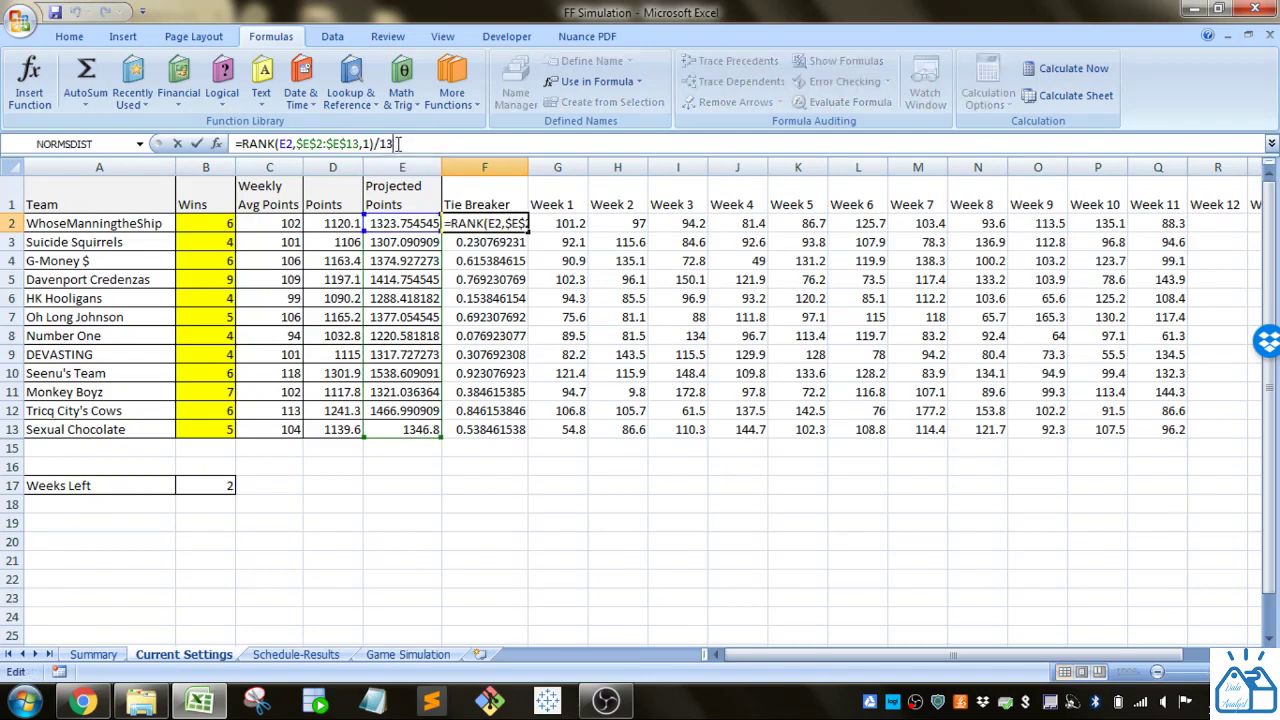
key(Escape)
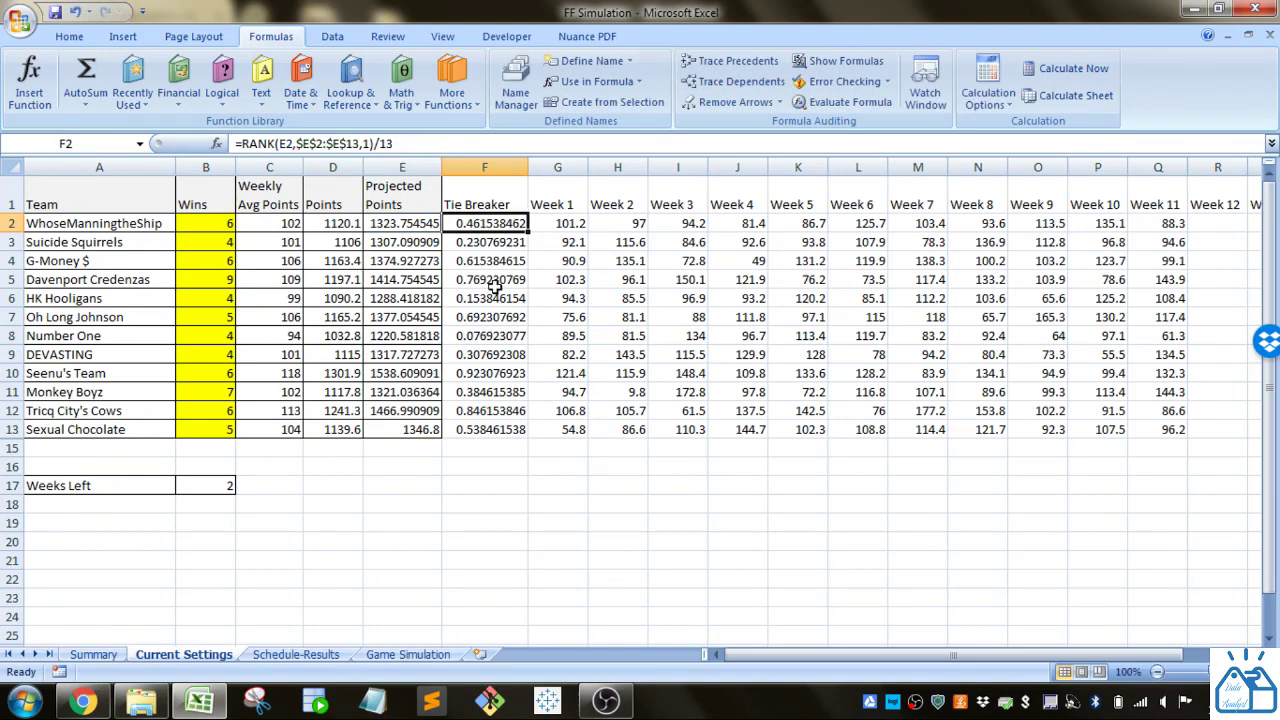
click(492, 372)
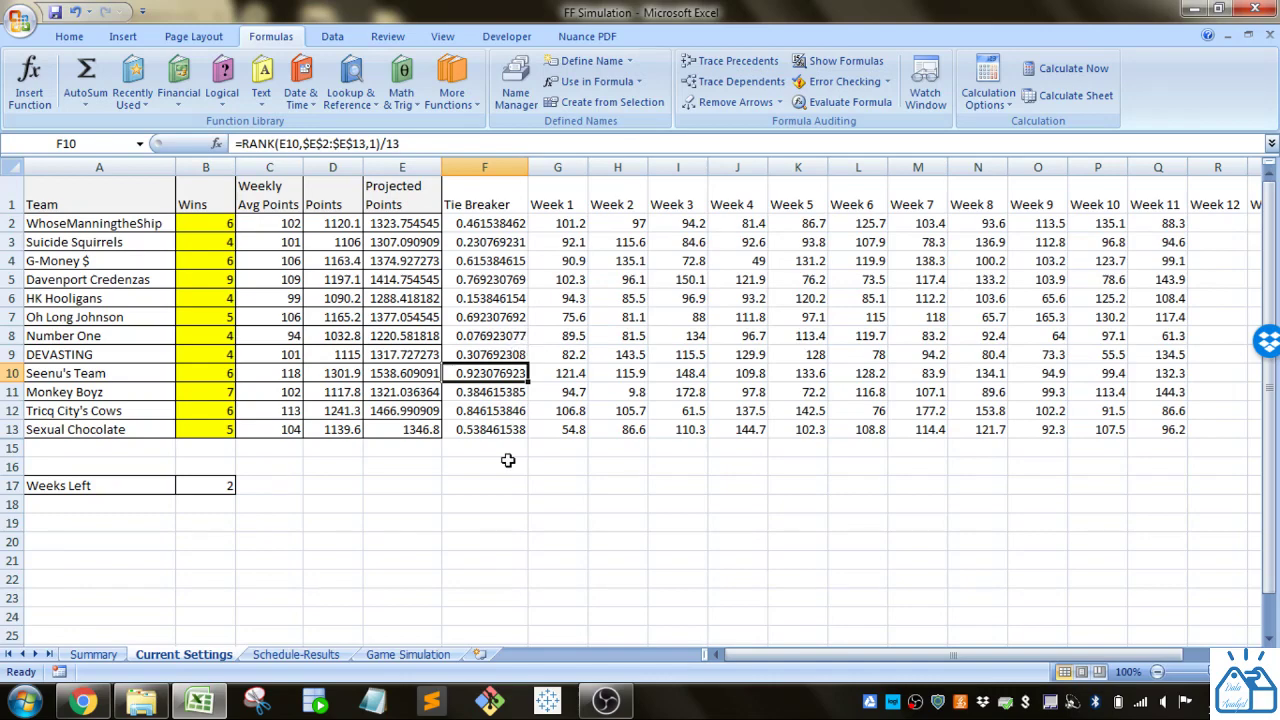
Examine the Week 12 matchups on the Schedule-Results sheet and the Chance of Winning formulas for the first pair of teams.
click(294, 650)
scroll(136, 555, up, 15)
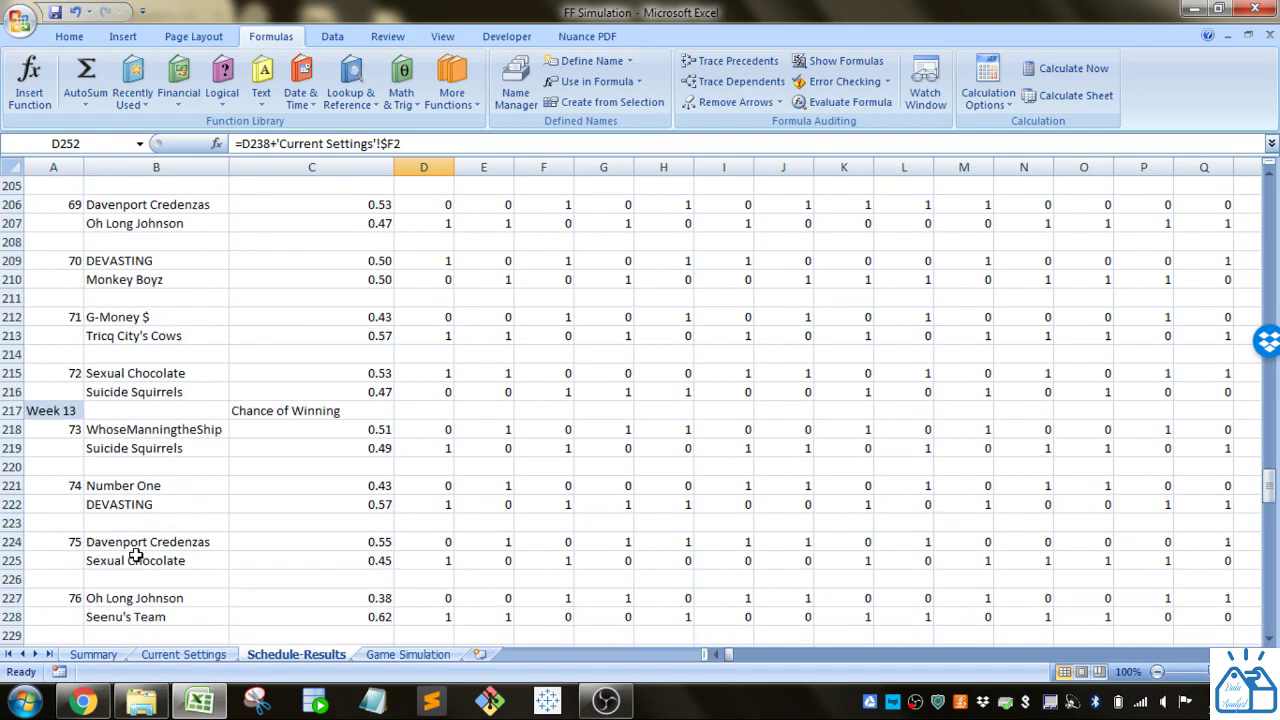
scroll(136, 555, up, 1)
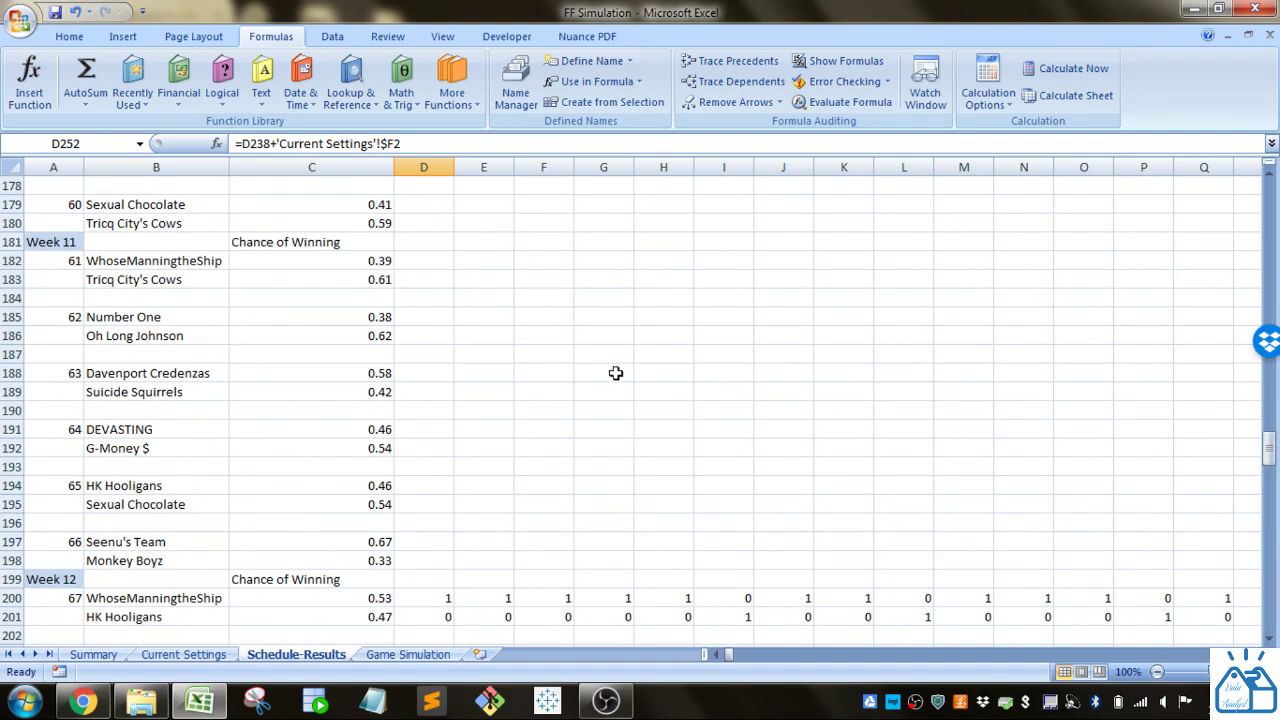
scroll(472, 401, down, 7)
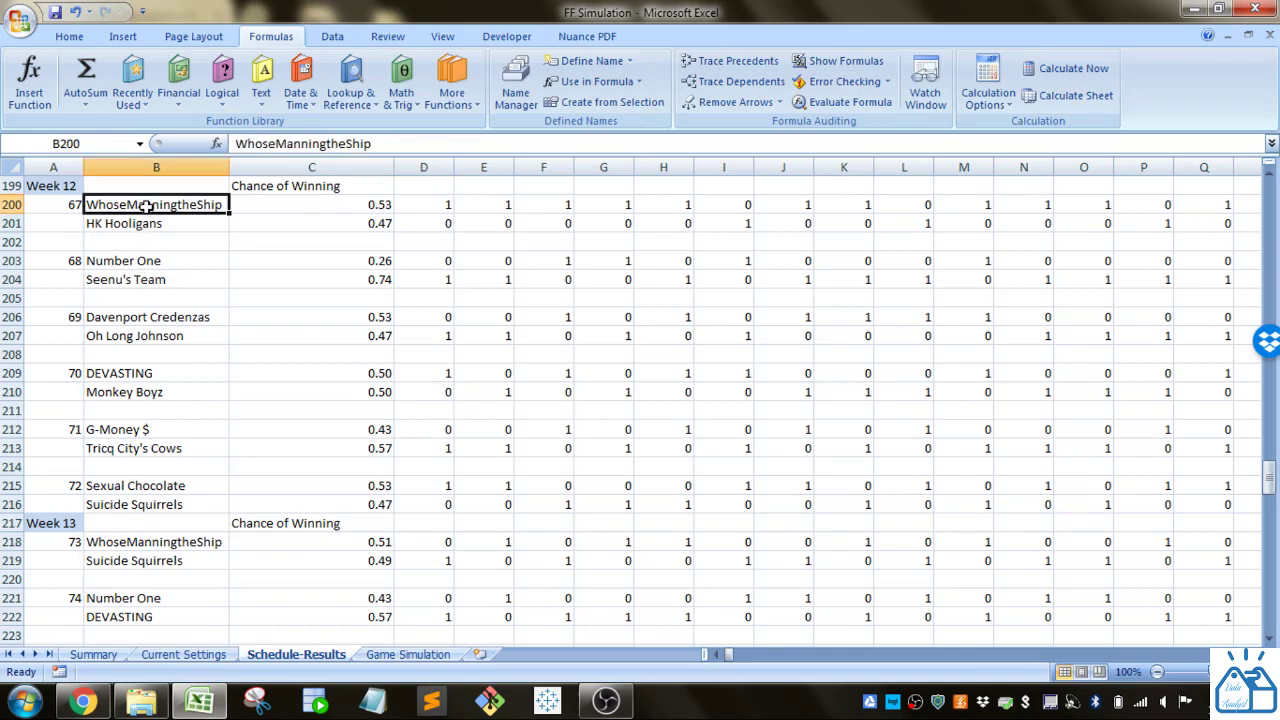
drag(145, 206, 145, 221)
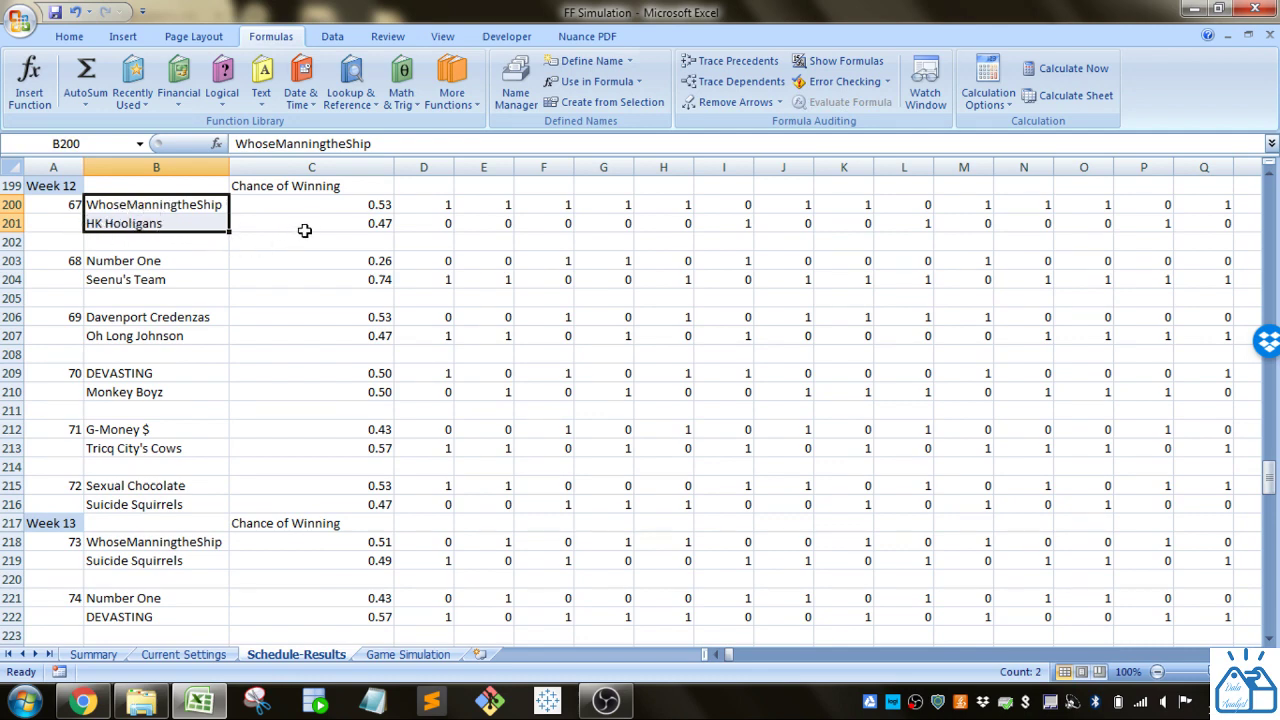
click(336, 204)
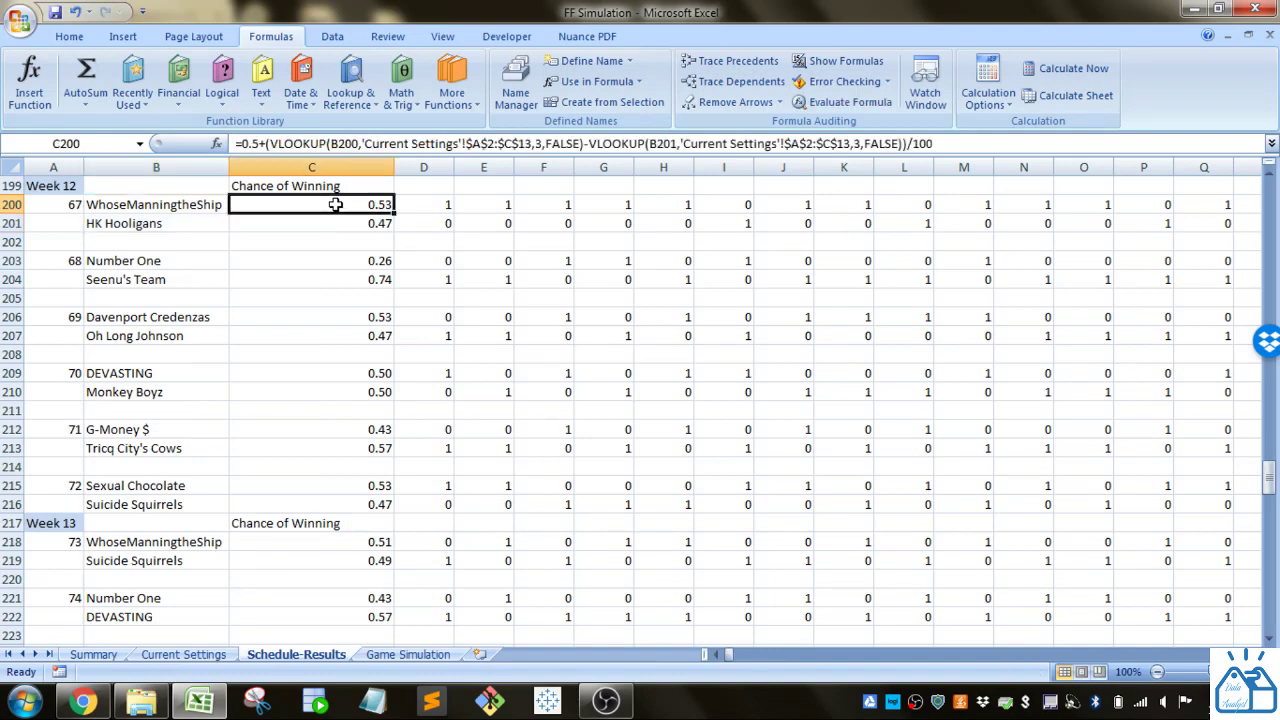
click(336, 220)
click(336, 204)
Enter the first team's weekly average, 102, in cell D17 of the Current Settings sheet.
click(184, 654)
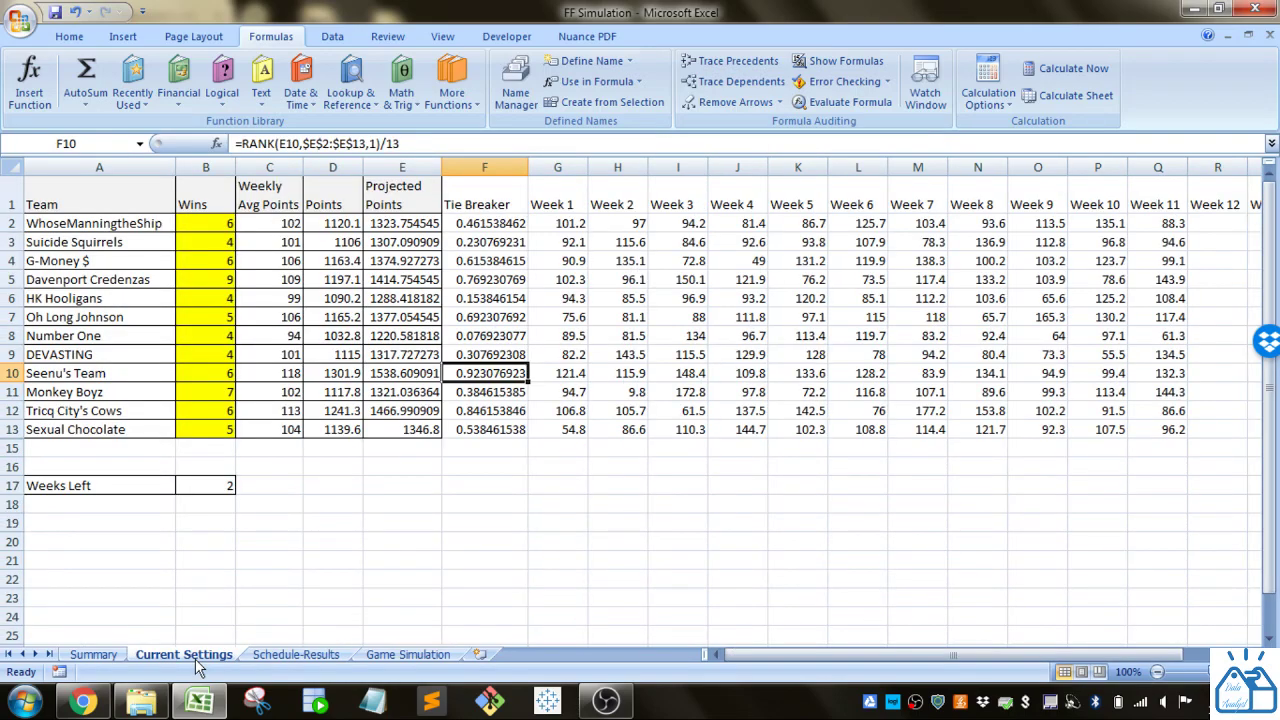
click(263, 660)
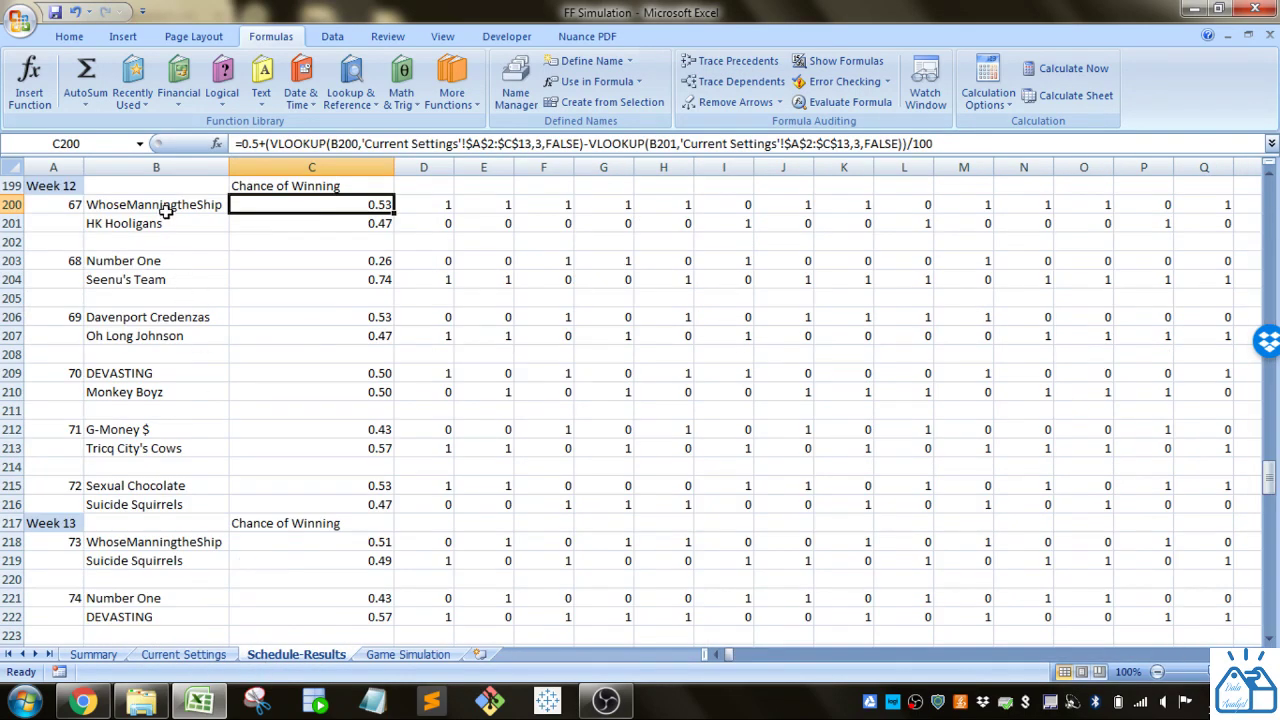
click(205, 654)
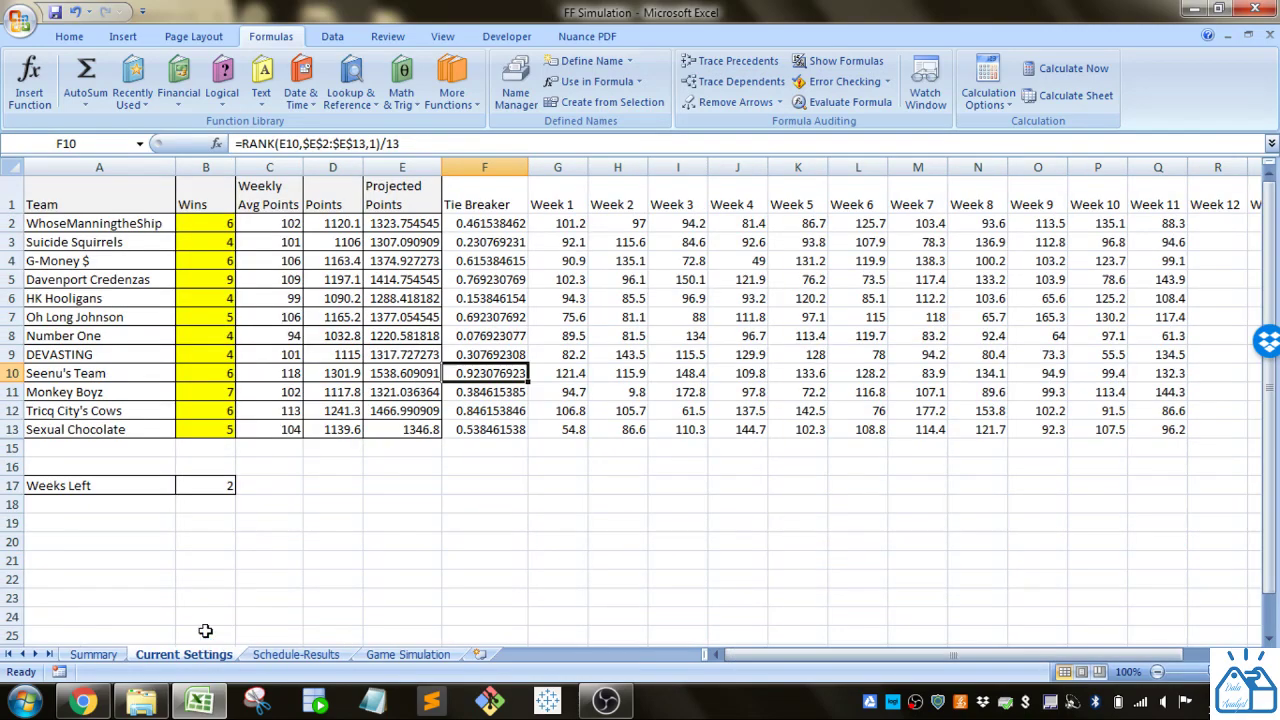
click(354, 487)
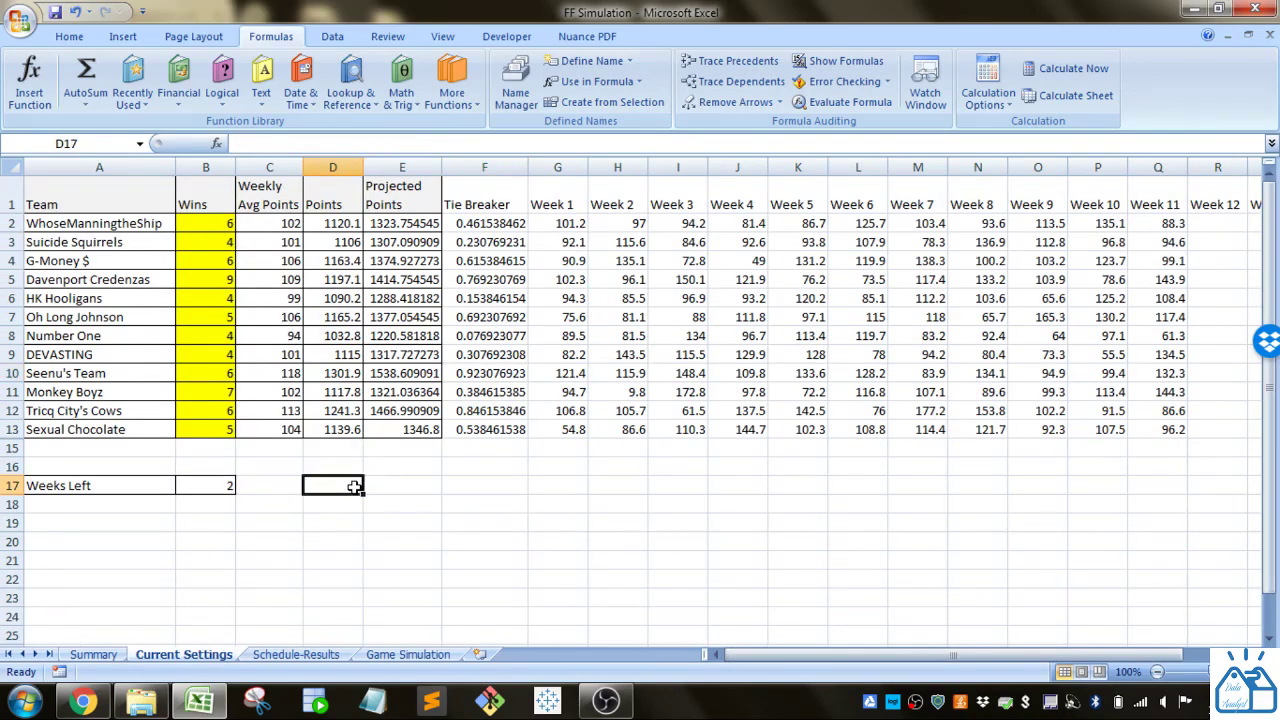
text(102)
key(Return)
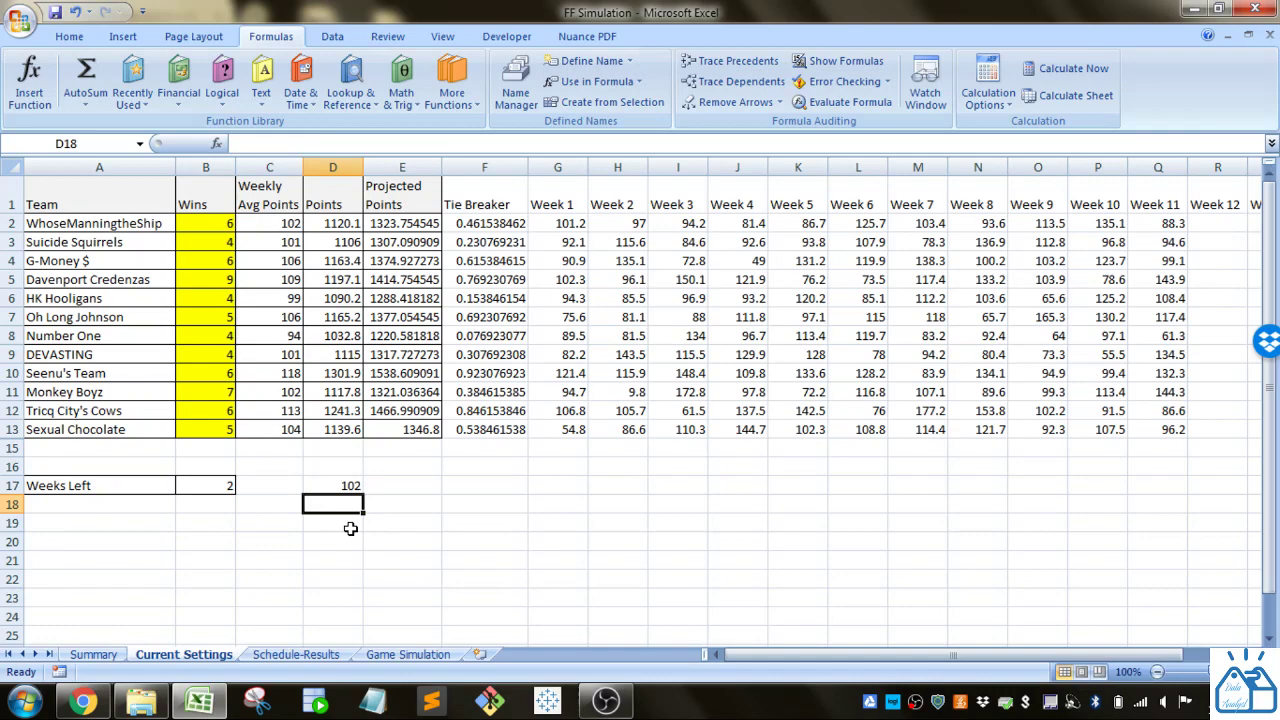
Enter the opponent's weekly average, 99, in cell D18 and the formula =0.5+(D17-D18) in cell E18.
text(99)
key(Return)
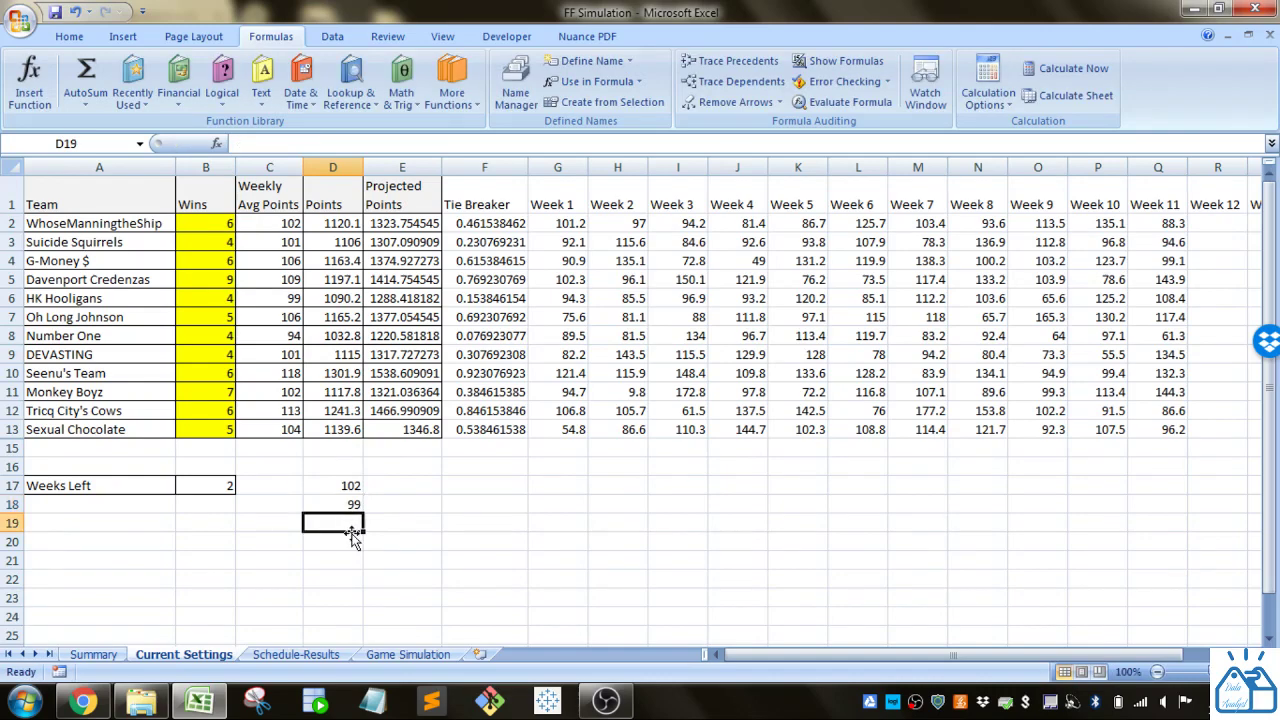
click(397, 509)
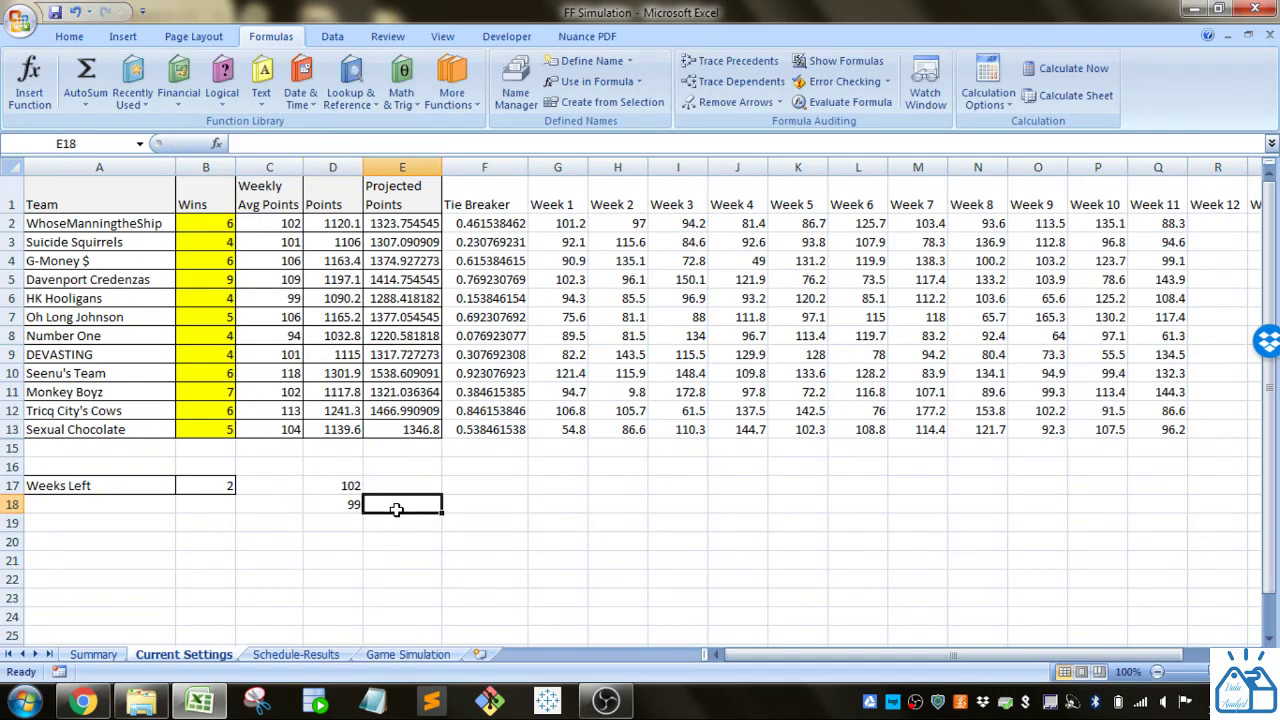
text(0.5)
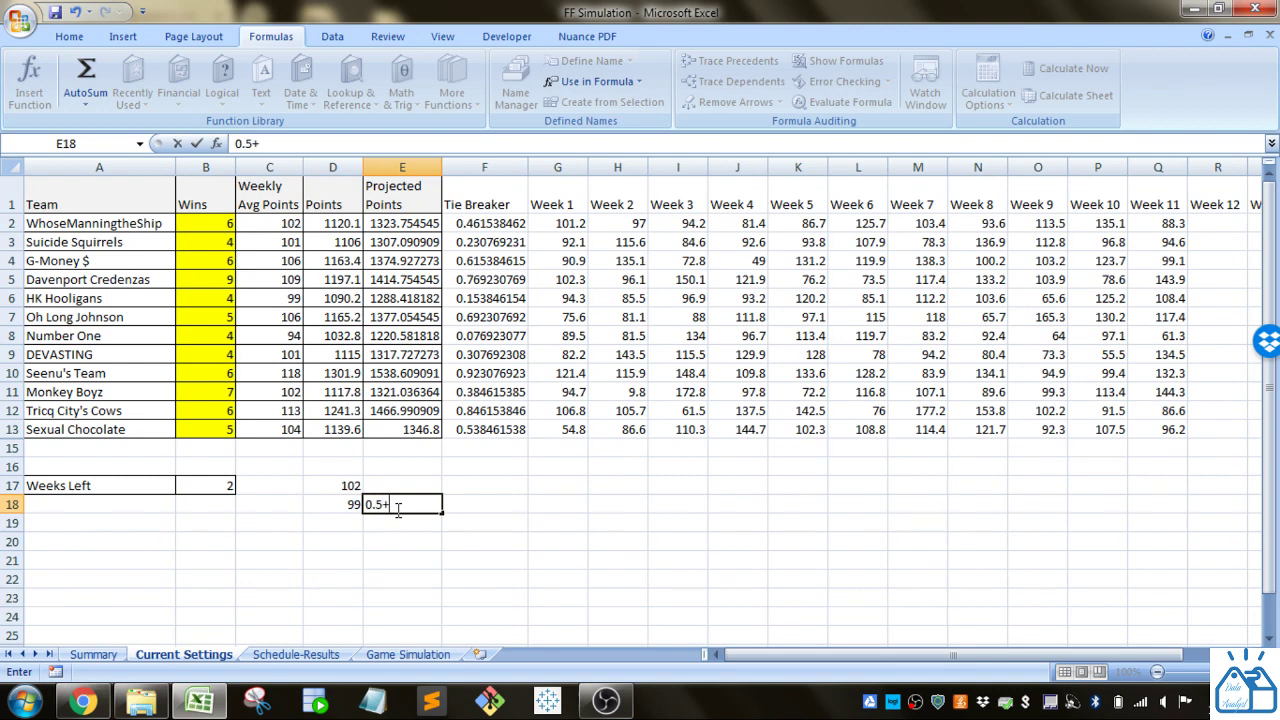
text(+()
click(347, 486)
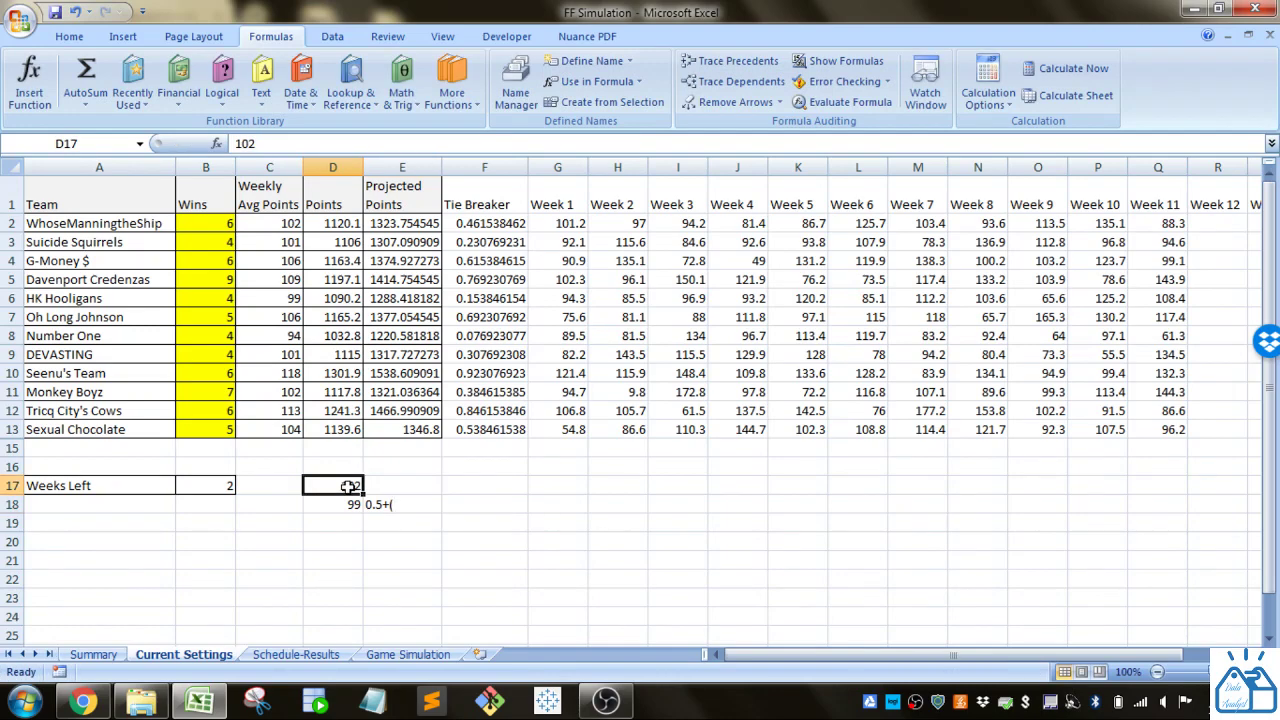
click(405, 505)
click(361, 505)
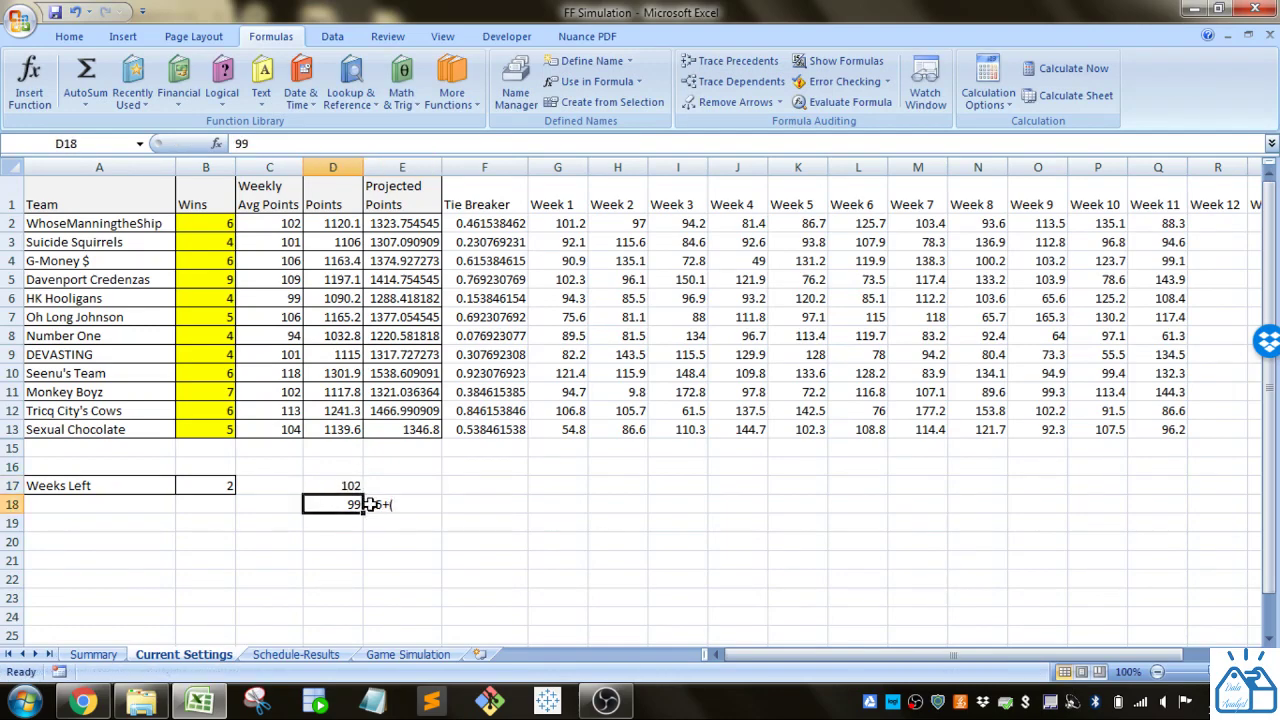
double_click(367, 505)
text(=)
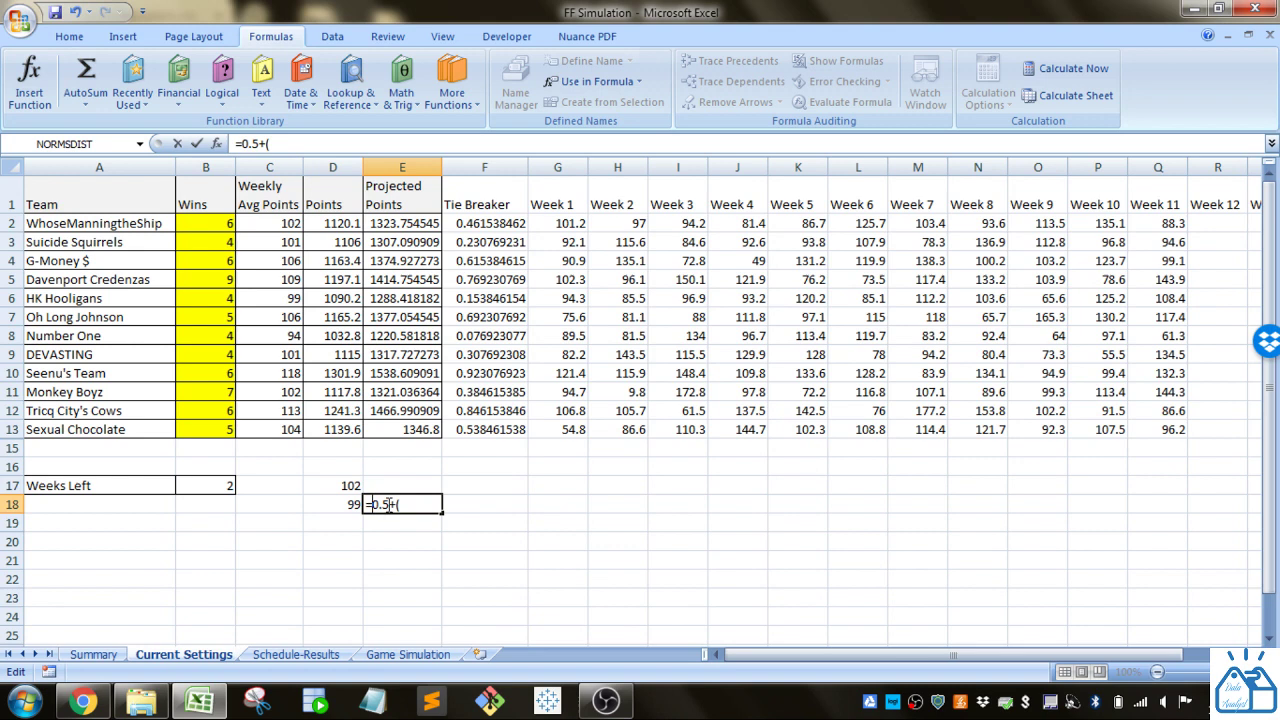
click(345, 486)
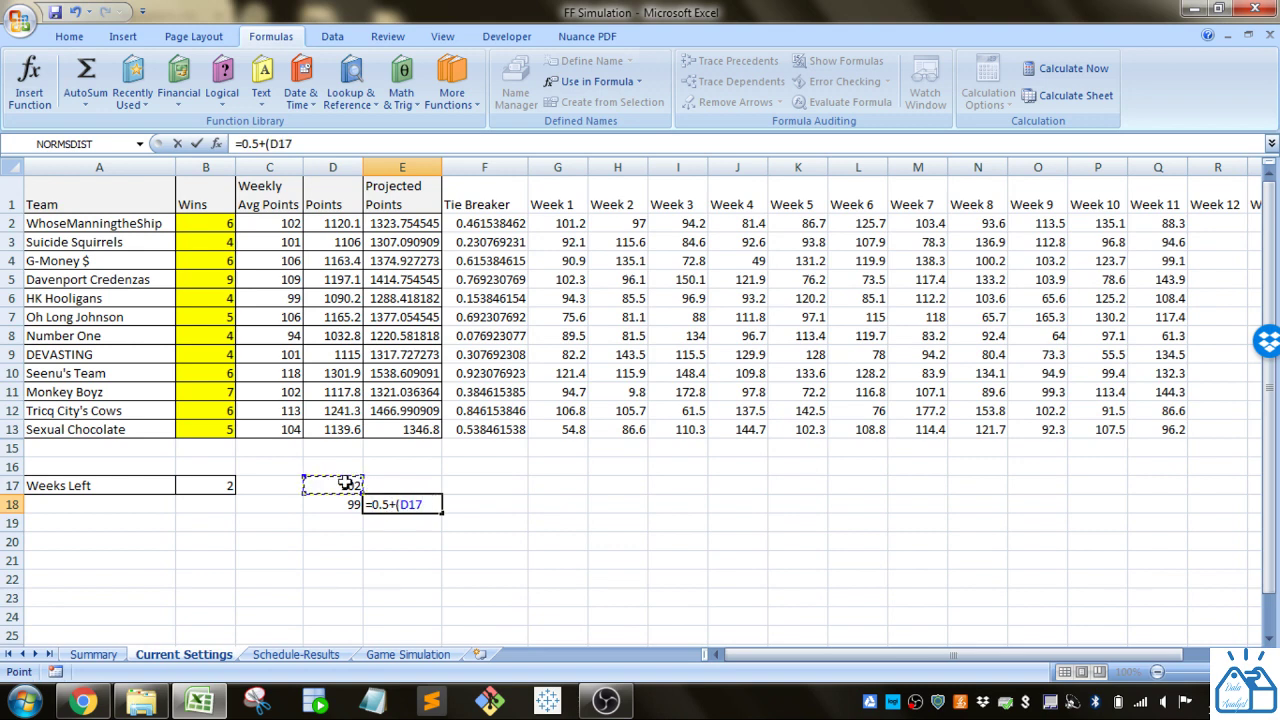
text(-)
click(345, 504)
text())
key(Return)
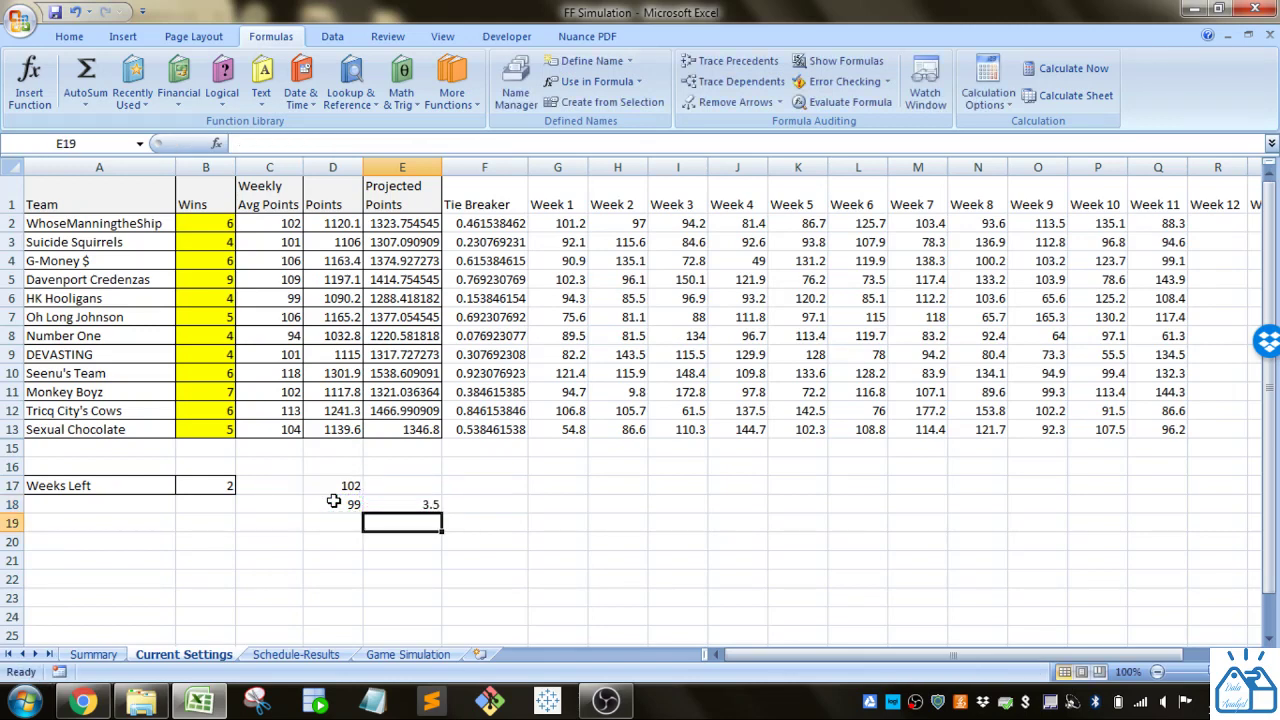
Divide the points difference in E18 by 100 so that the formula reads =0.5+(D17-D18)/100.
click(415, 488)
click(425, 503)
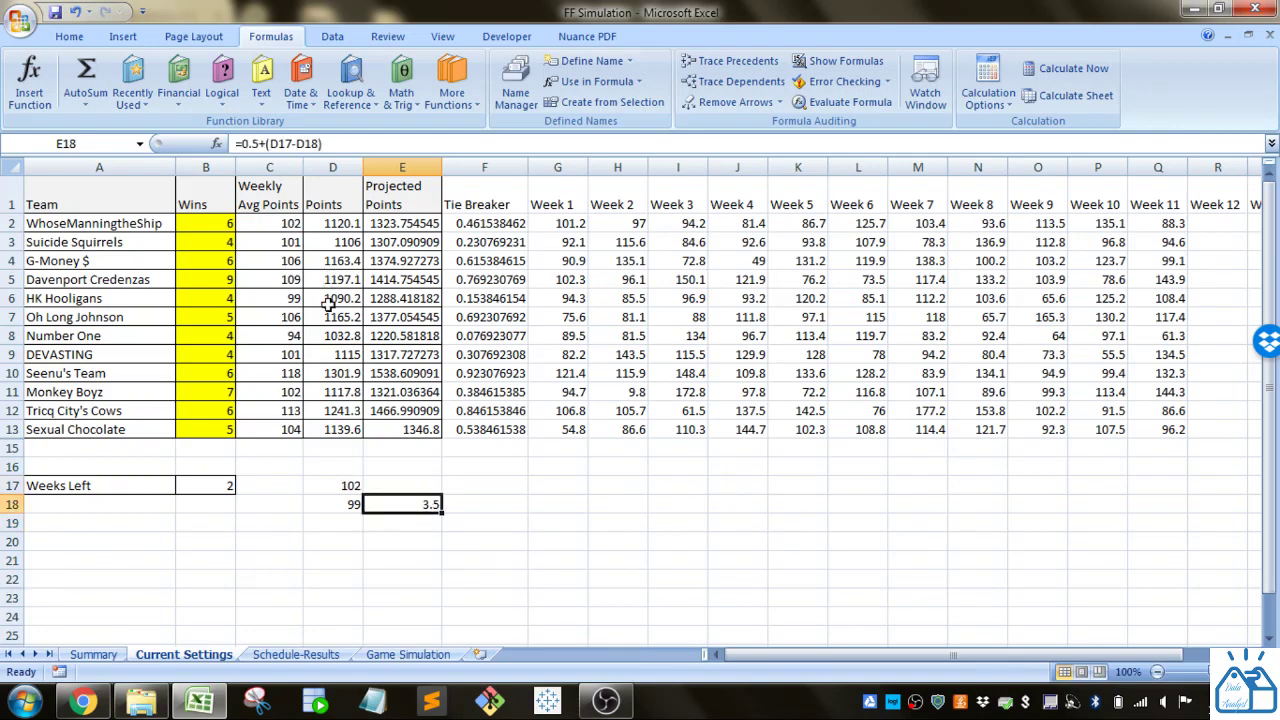
click(325, 143)
text(/100)
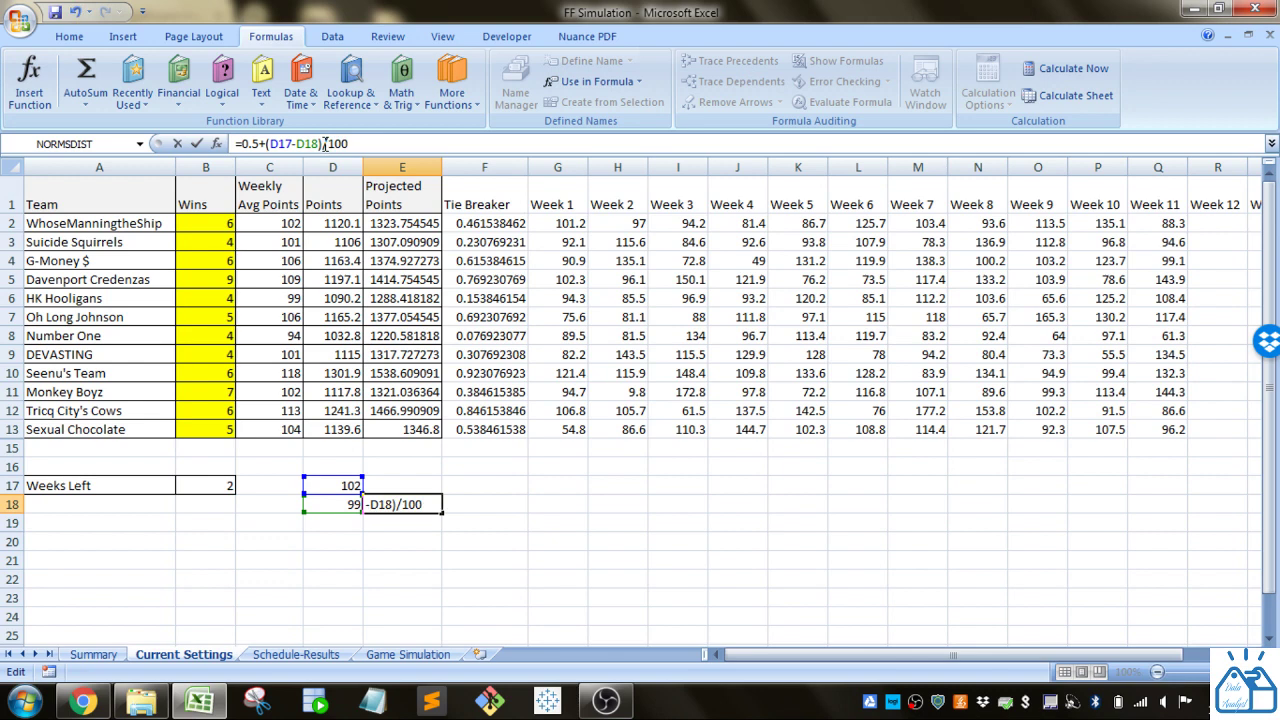
key(Return)
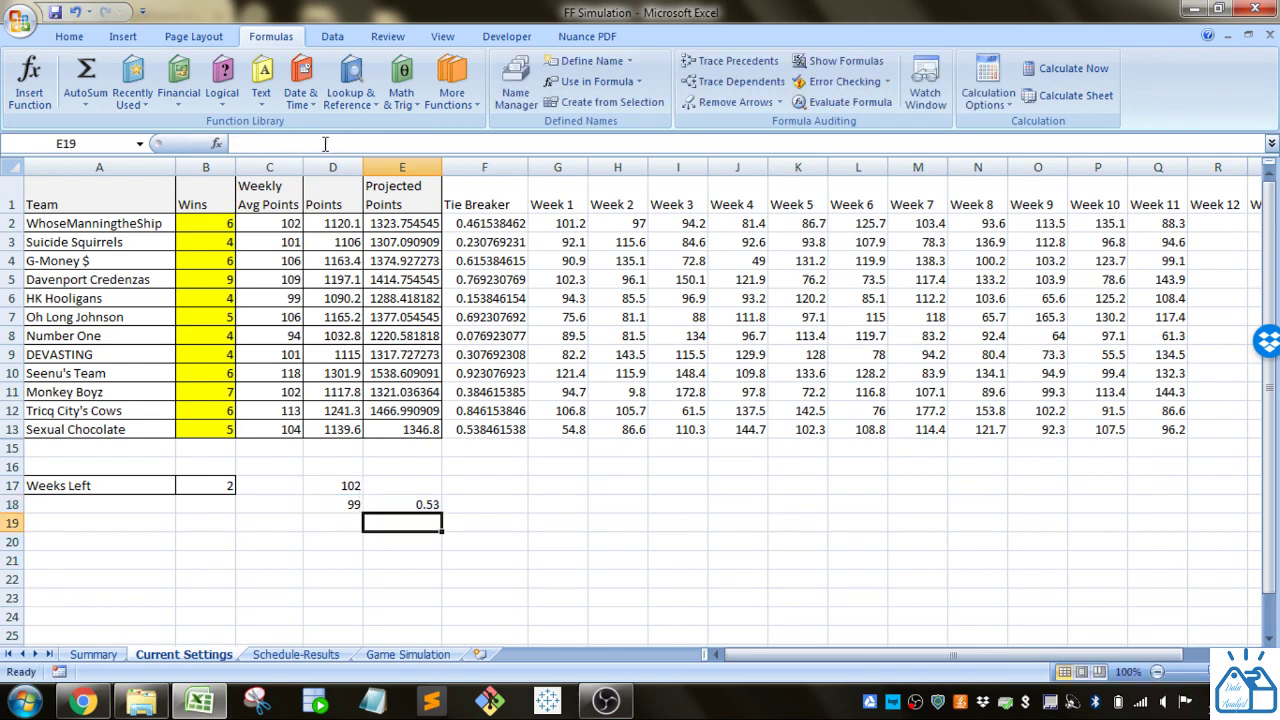
click(396, 500)
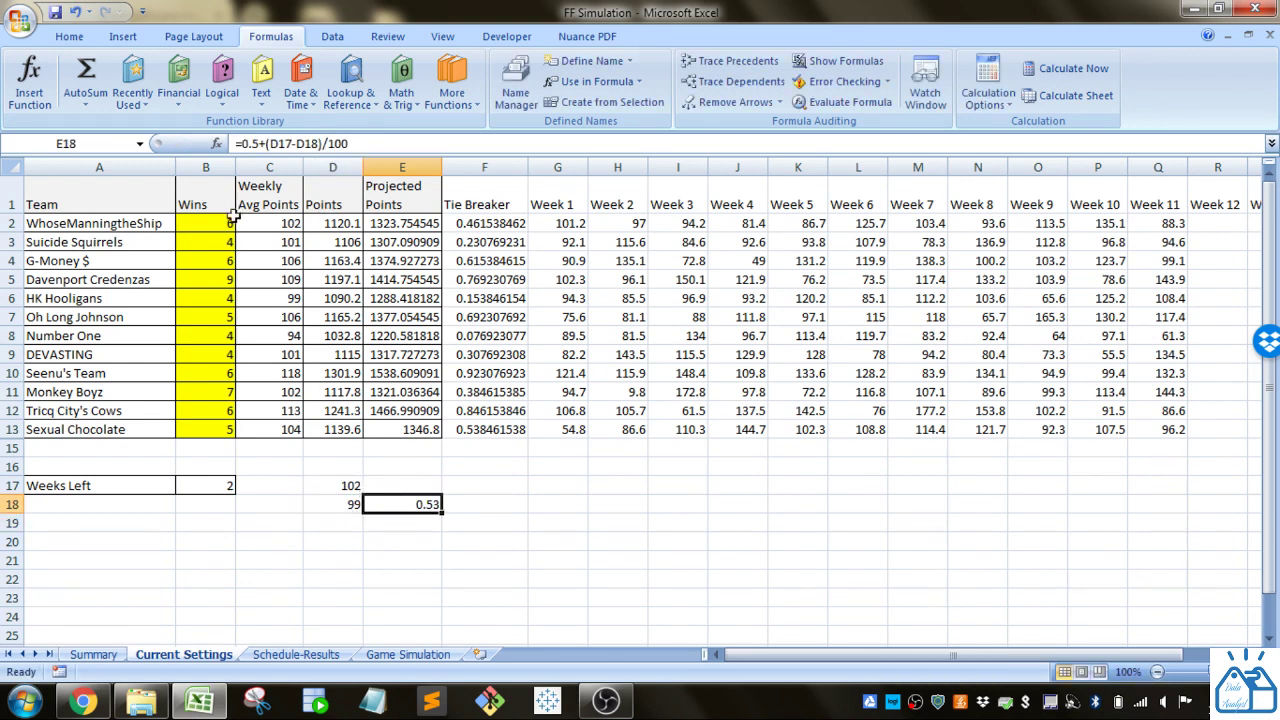
Clear the scratch calculation from cells D17:E18 on the Current Settings sheet.
drag(275, 230, 277, 242)
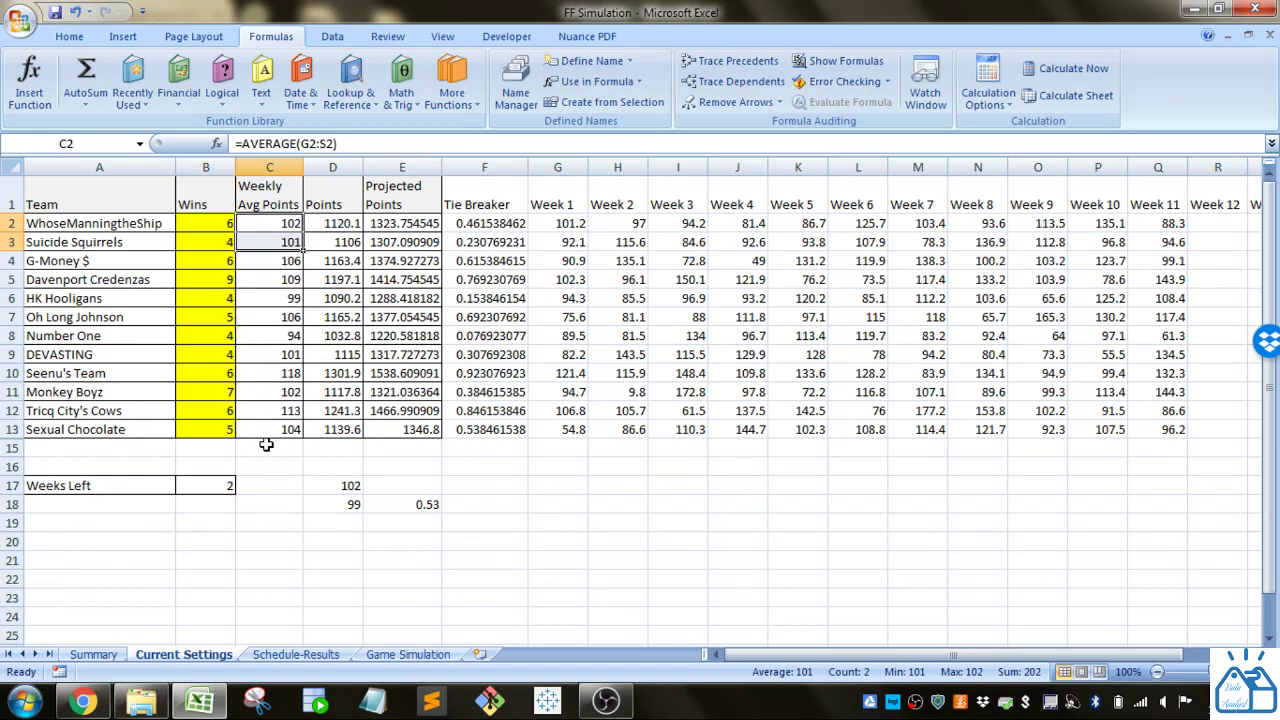
click(283, 392)
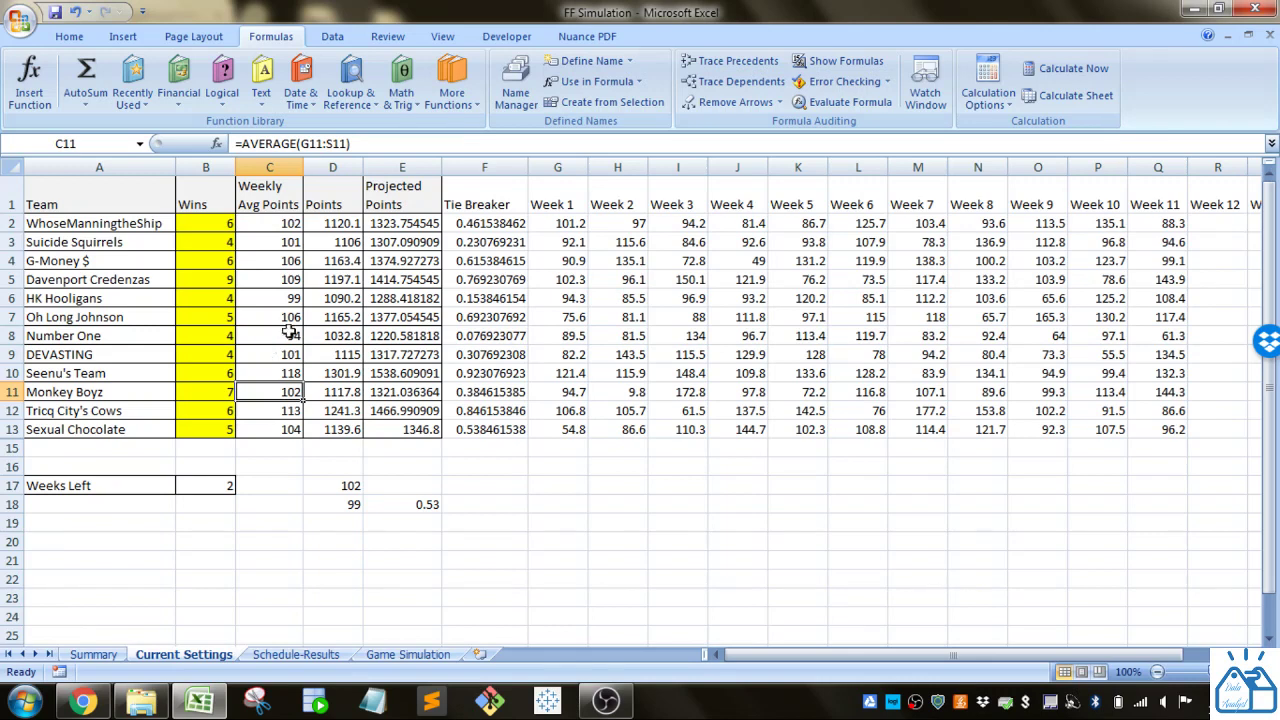
drag(335, 488, 397, 505)
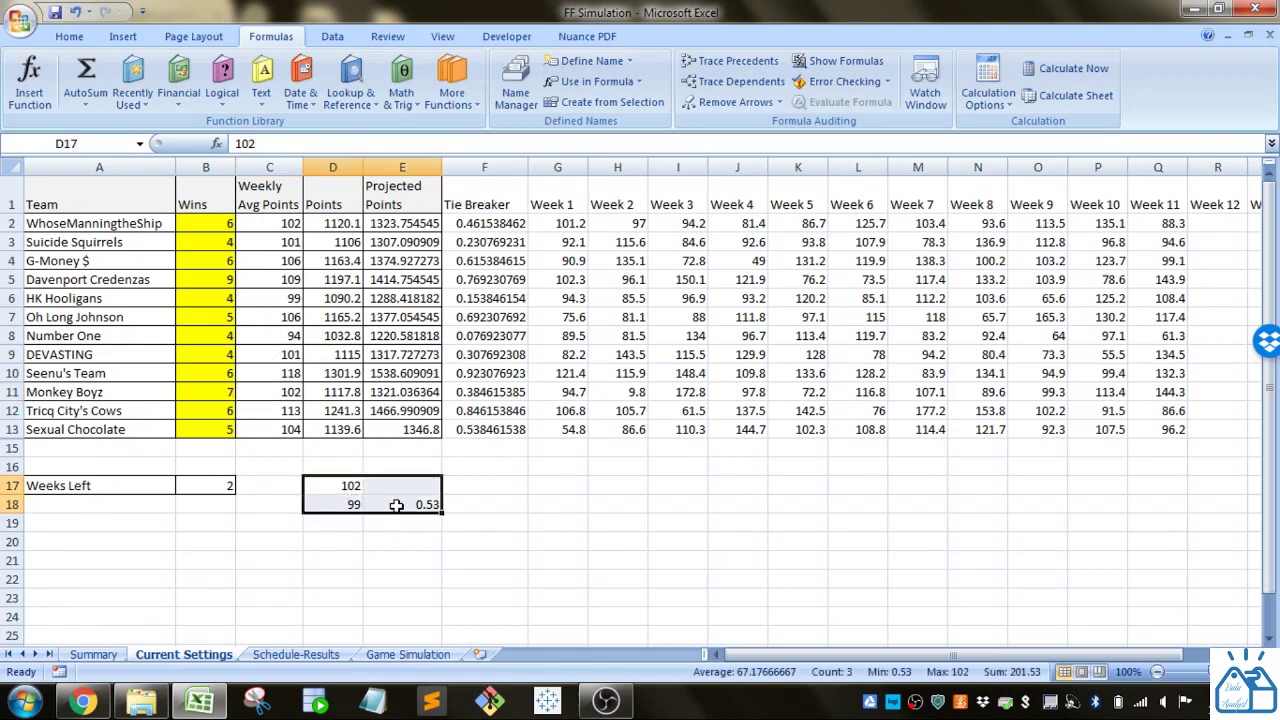
key(Delete)
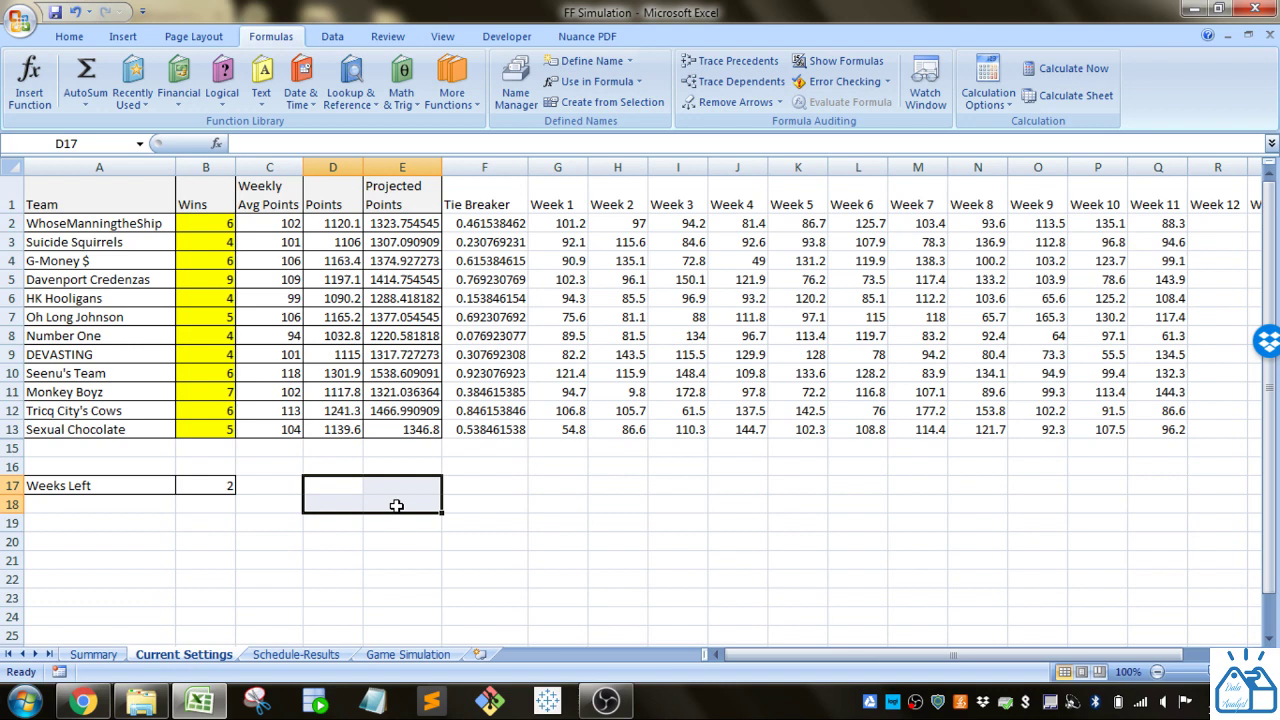
click(348, 582)
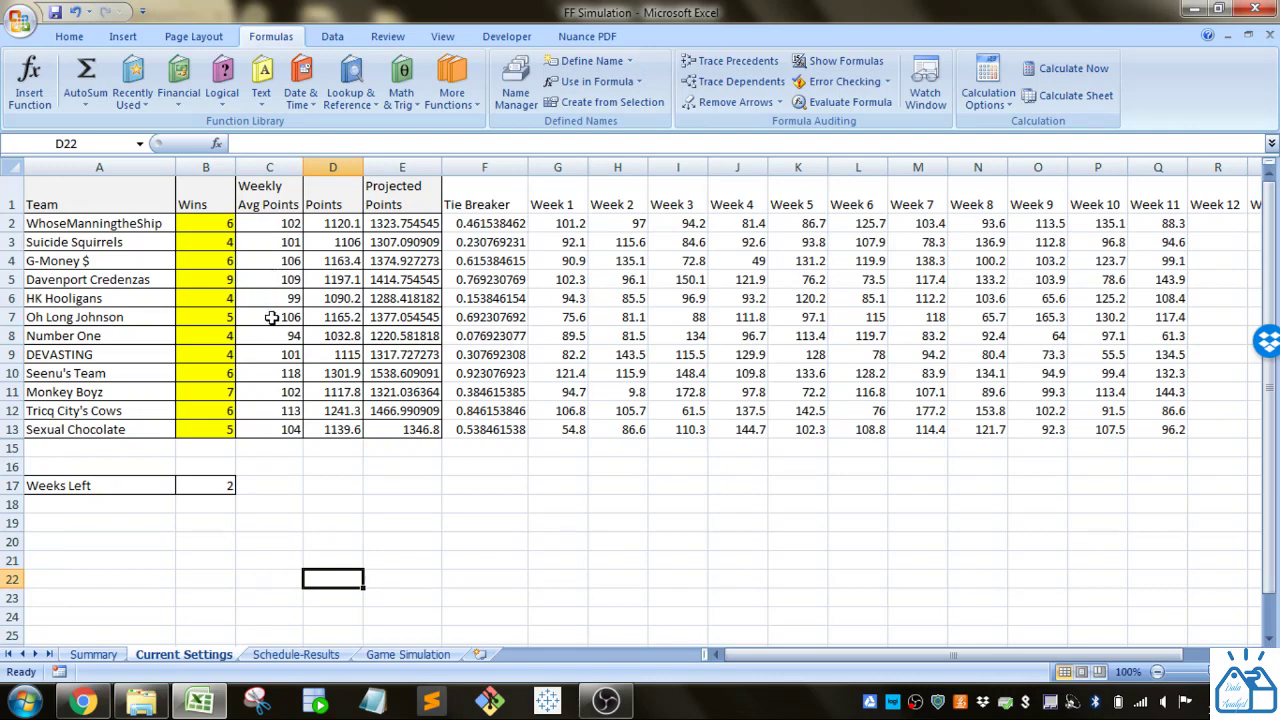
Compare the weekly average points of Davenport Credenzas, Oh Long Johnson, Number One and Seenu's Team in column C.
click(266, 279)
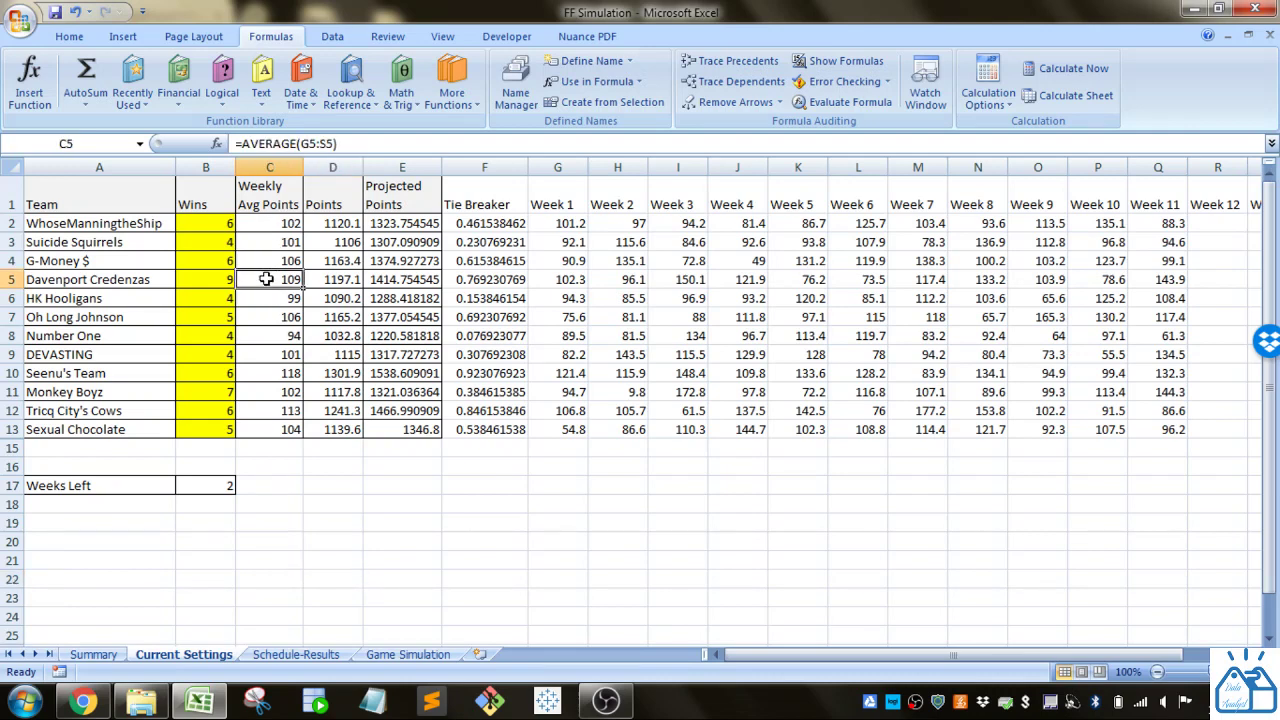
click(272, 333)
click(271, 317)
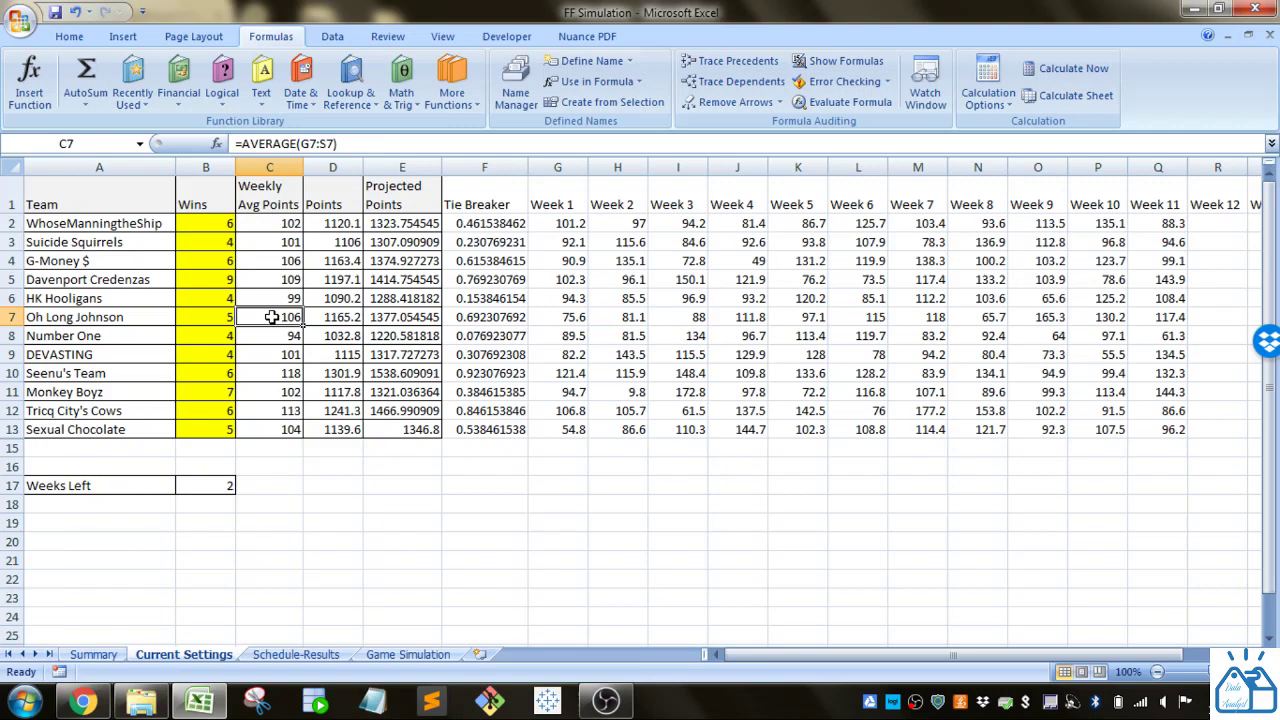
click(281, 371)
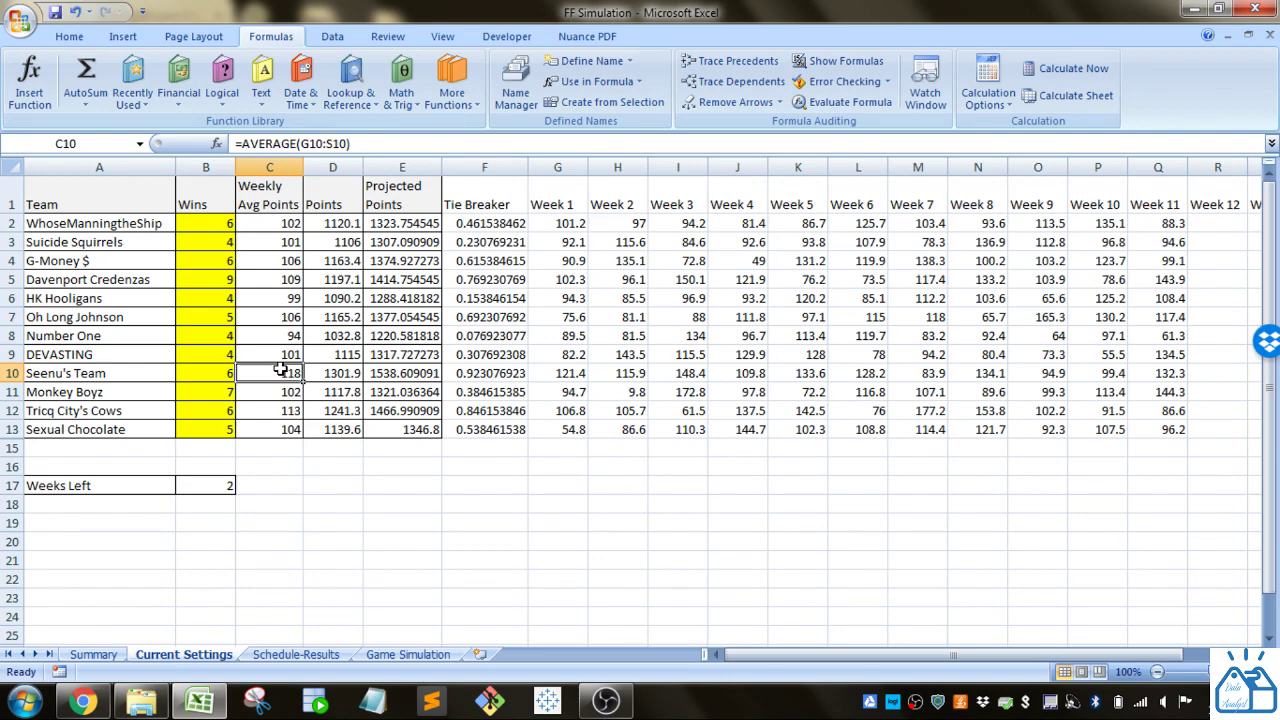
Examine the first Week 12 matchup's Chance of Winning values on the Schedule-Results sheet and its simulated results across row 200.
click(335, 655)
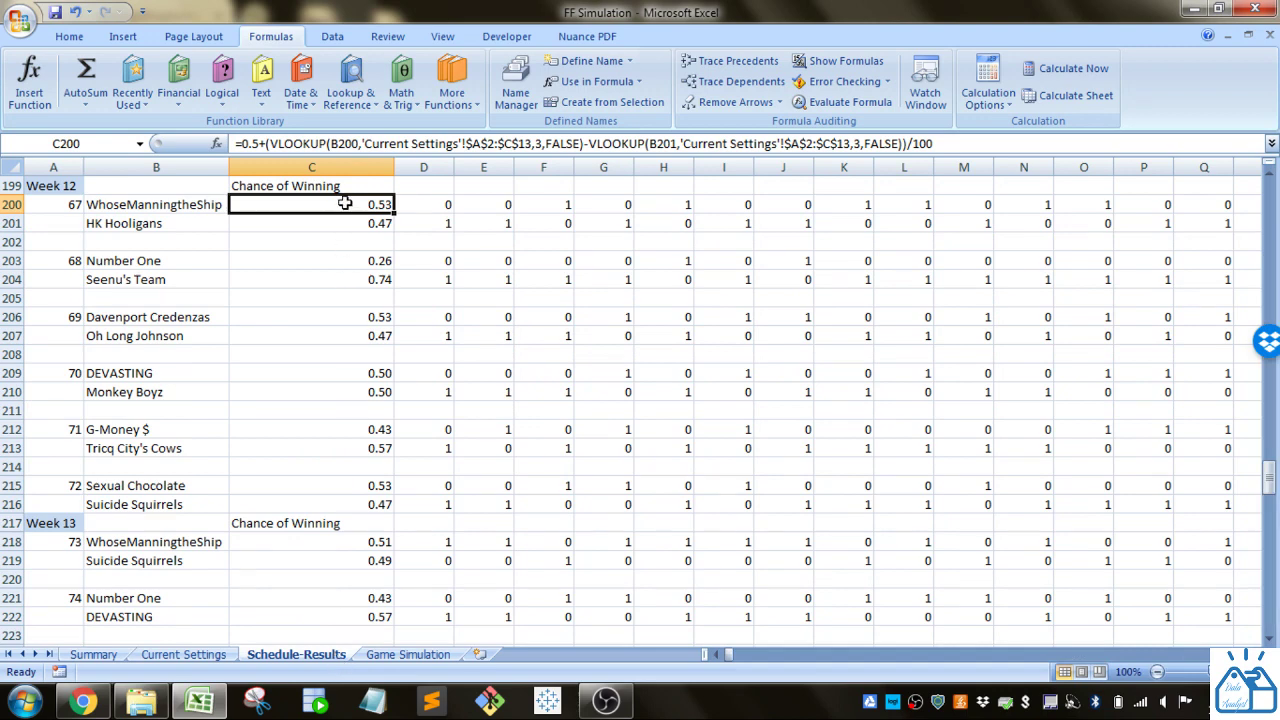
drag(343, 205, 345, 216)
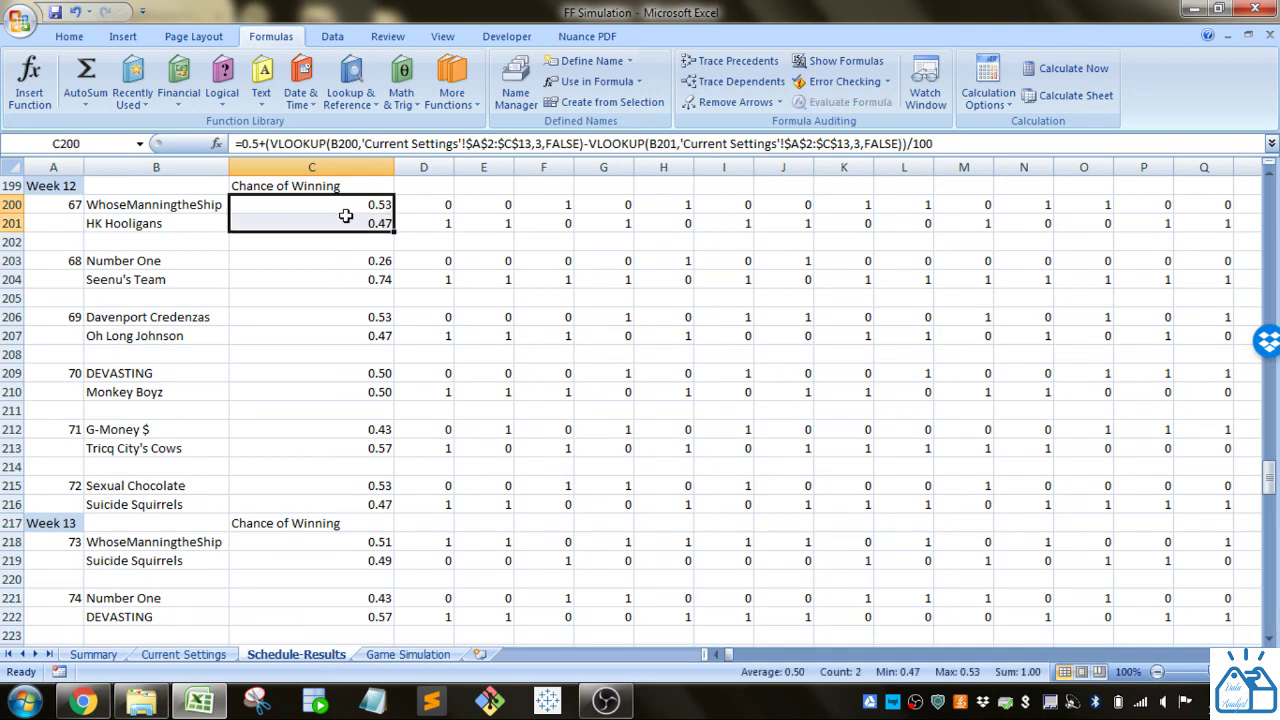
click(441, 200)
key(ctrl+Right)
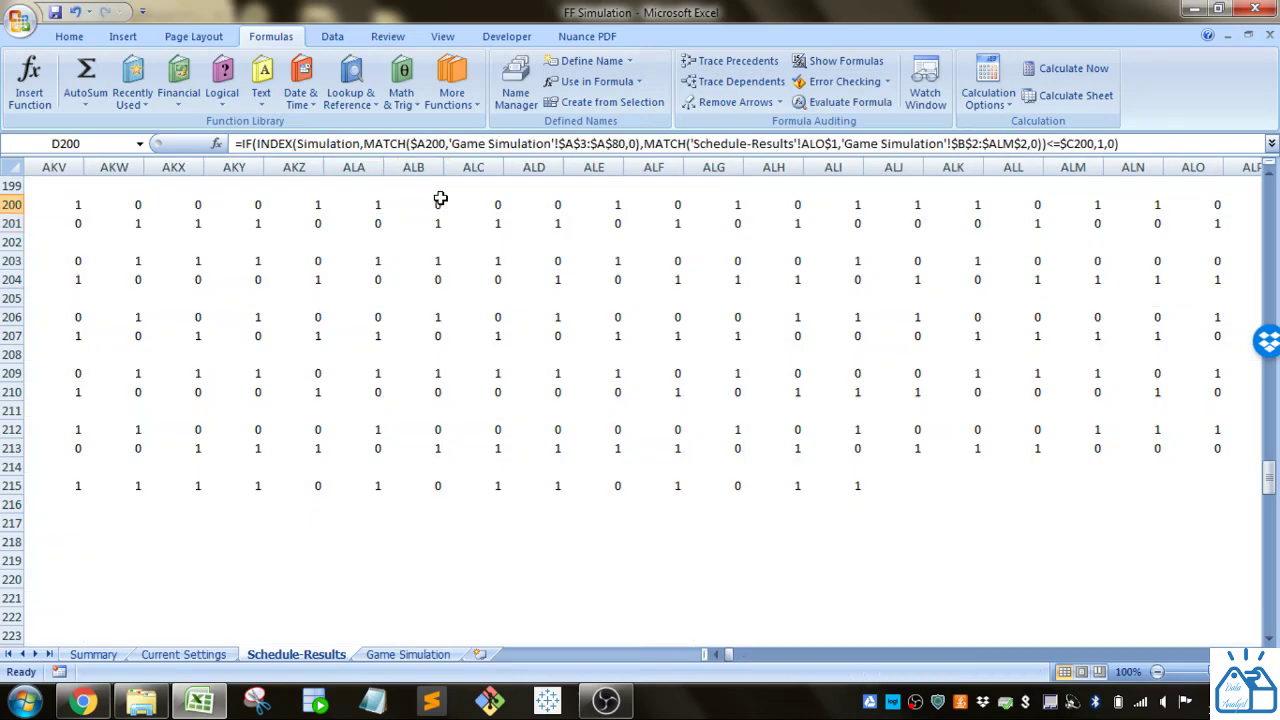
key(ctrl+Left)
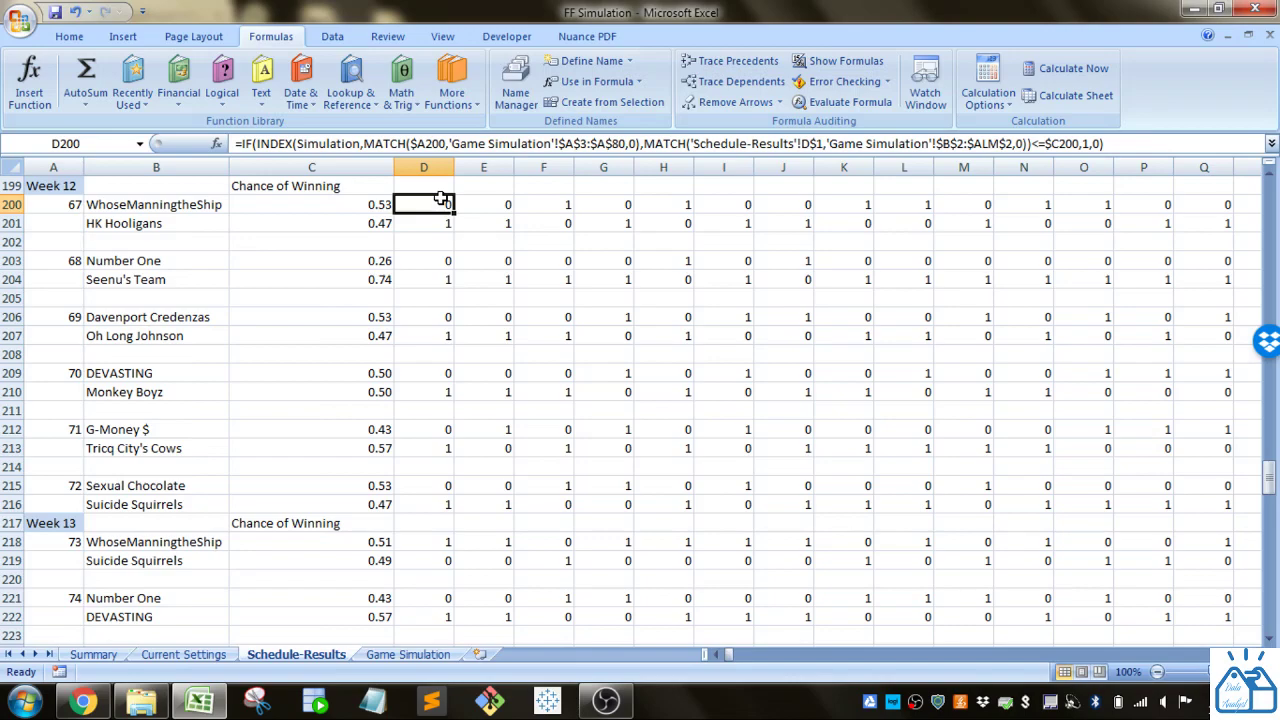
Examine the RAND formulas on the Game Simulation sheet and how far the simulation columns and game rows extend.
click(425, 655)
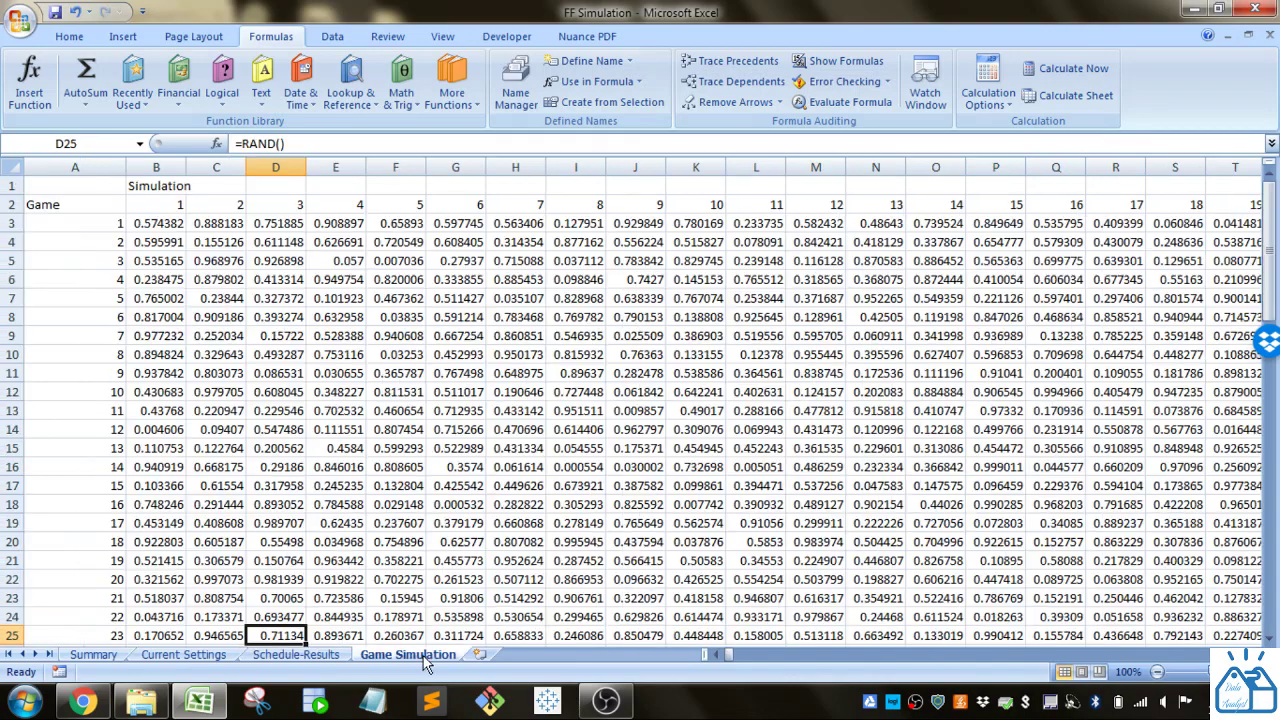
click(155, 228)
click(162, 276)
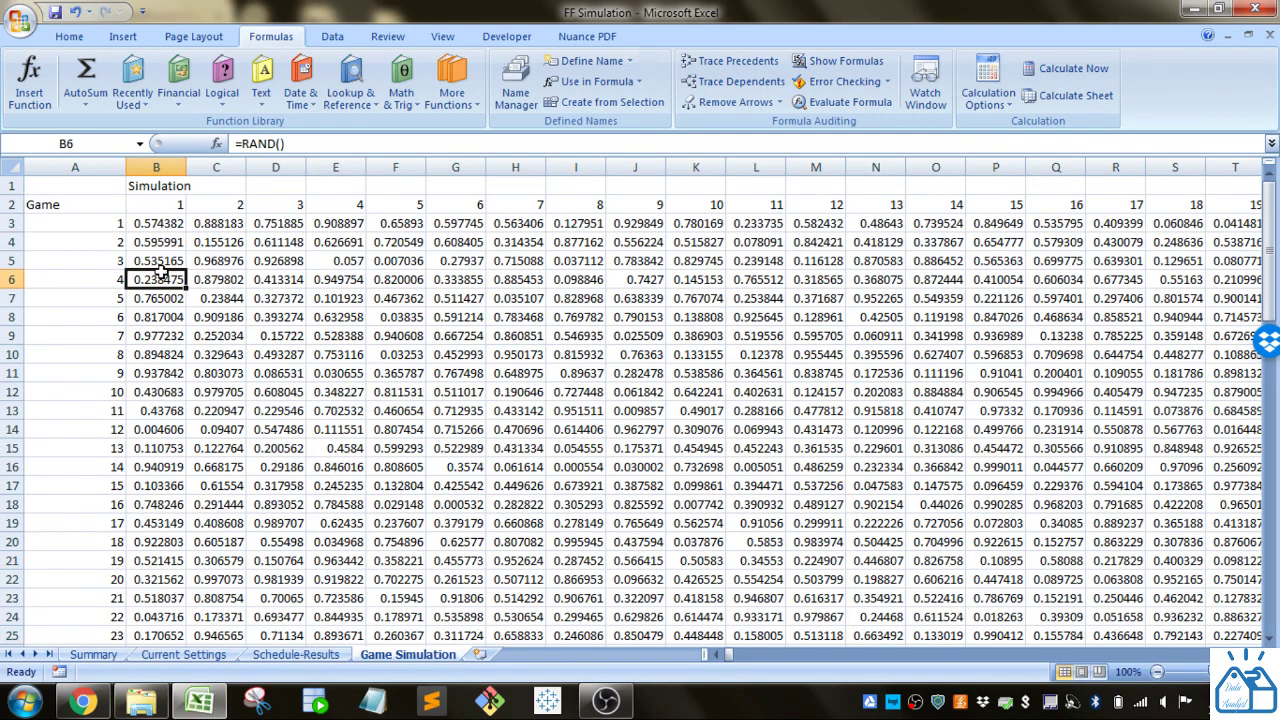
click(172, 224)
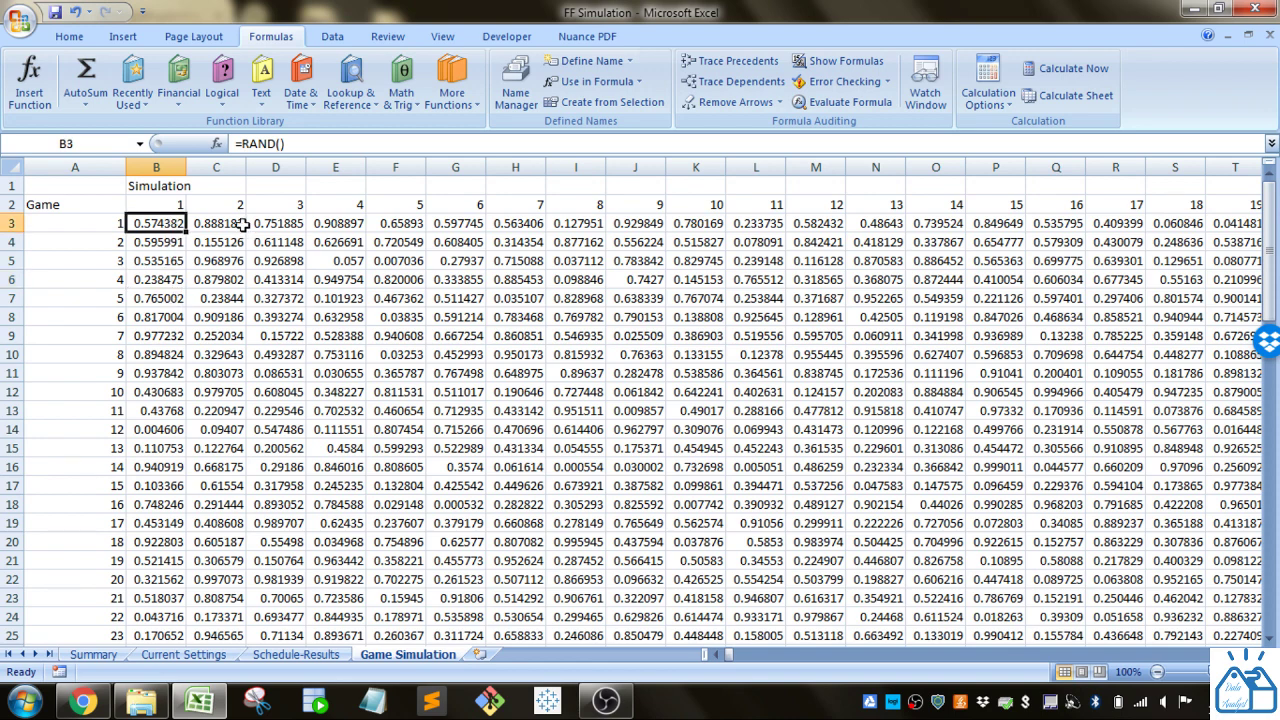
click(238, 224)
key(Right)
key(Left)
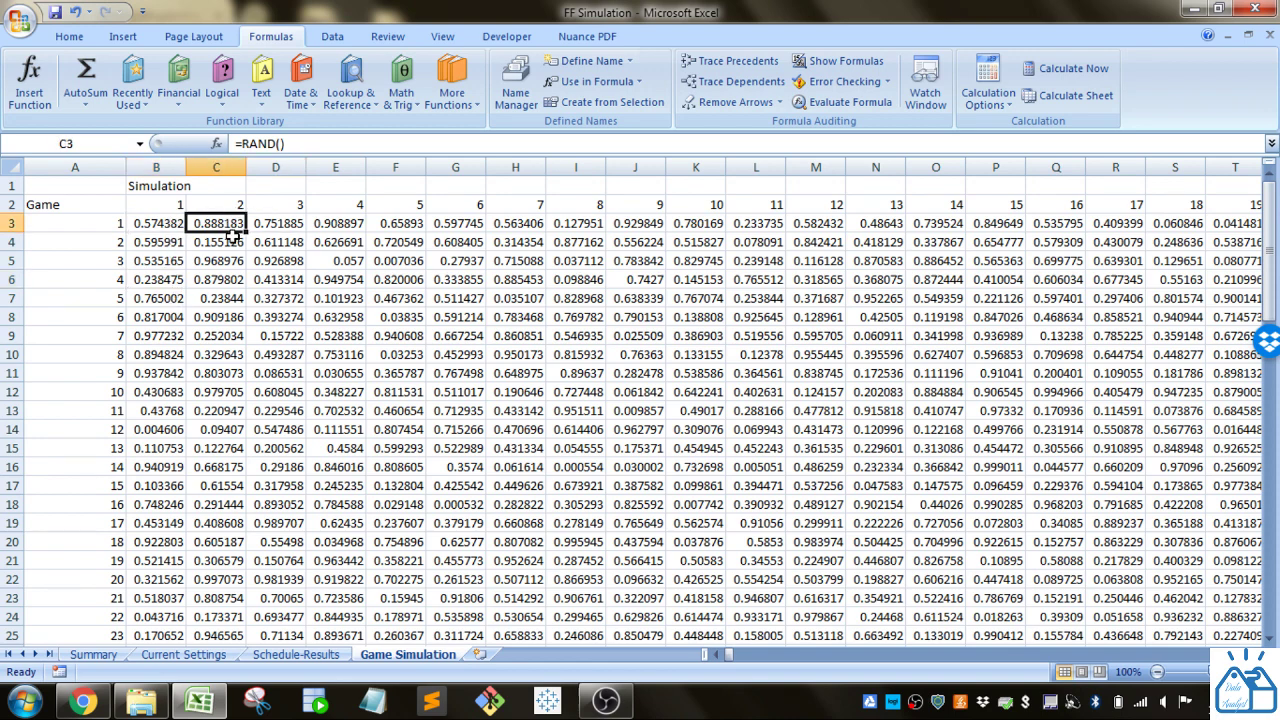
key(Left)
key(ctrl+Right)
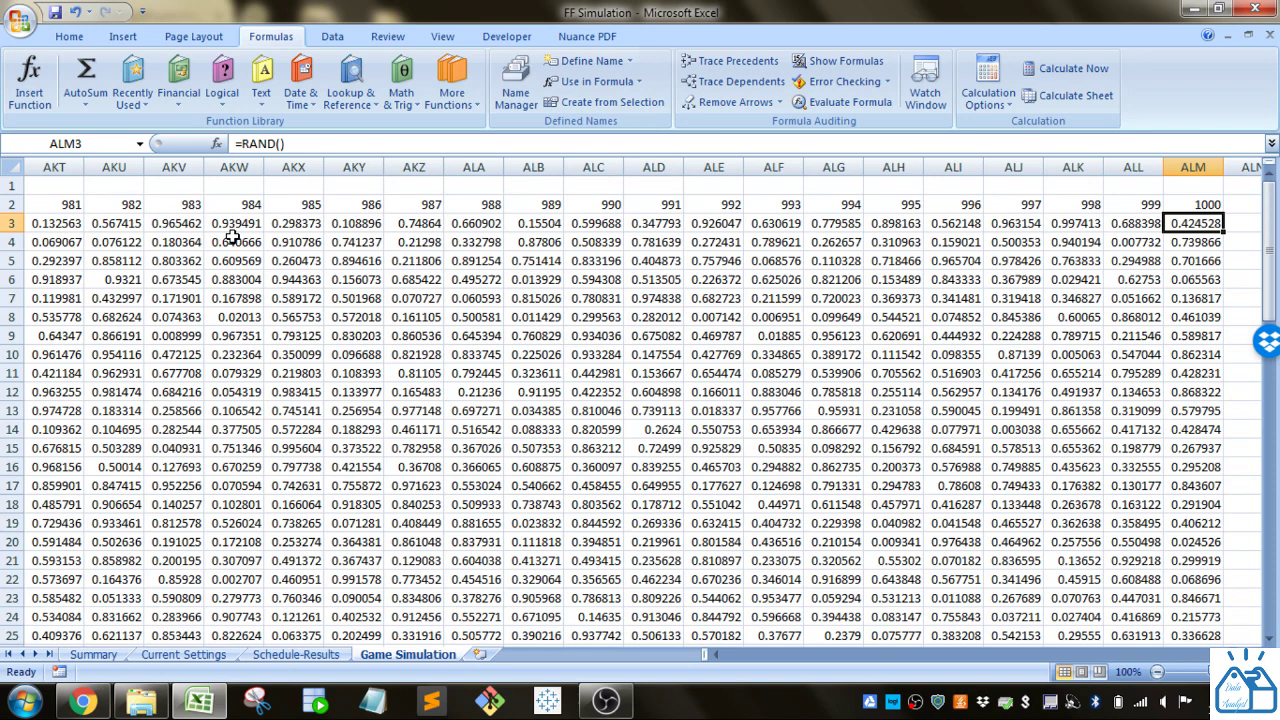
key(ctrl+Left)
key(ctrl+Down)
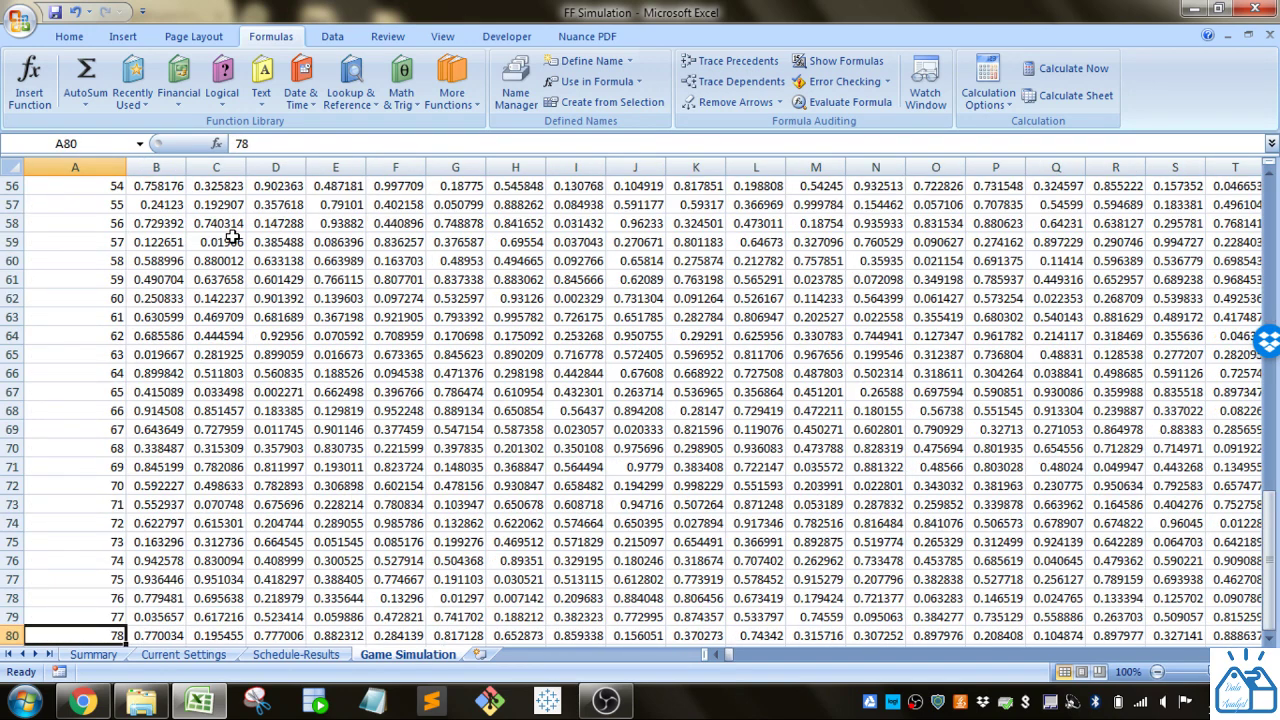
key(ctrl+Up)
key(Down)
key(Down)
key(Down)
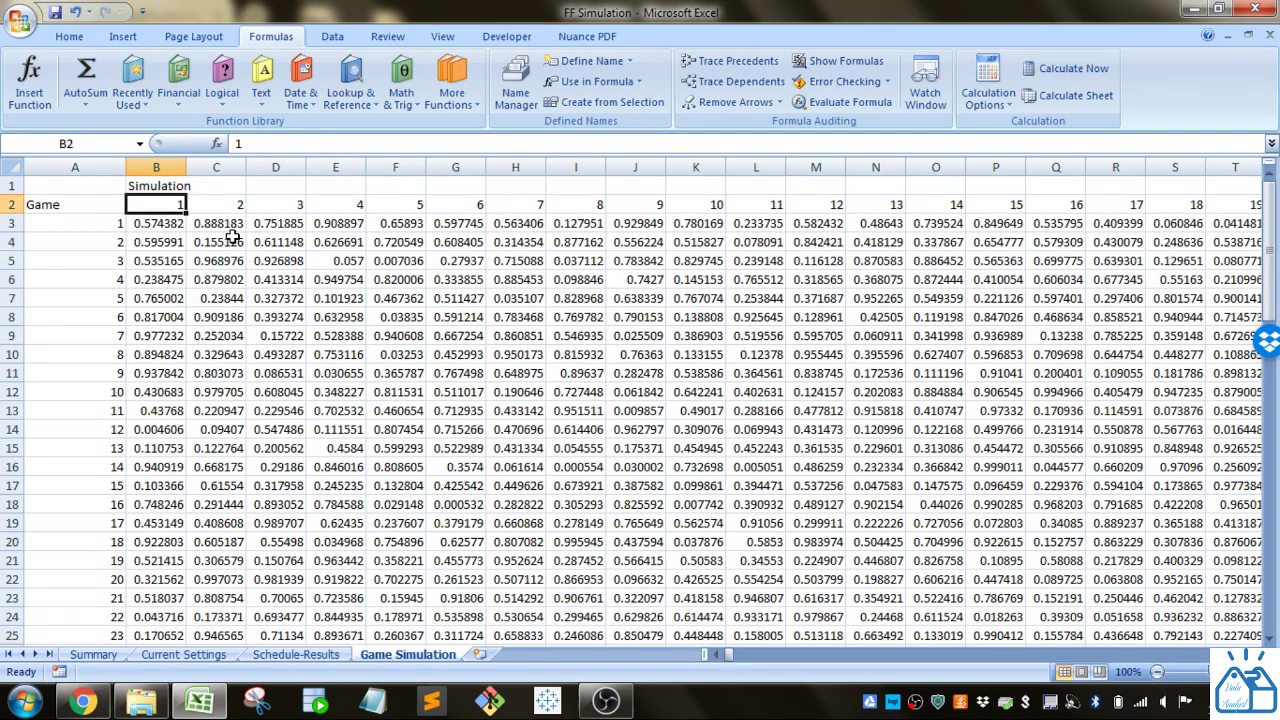
Examine the formula in D200 on the Schedule-Results sheet and the random number table it references on the Game Simulation sheet.
click(296, 655)
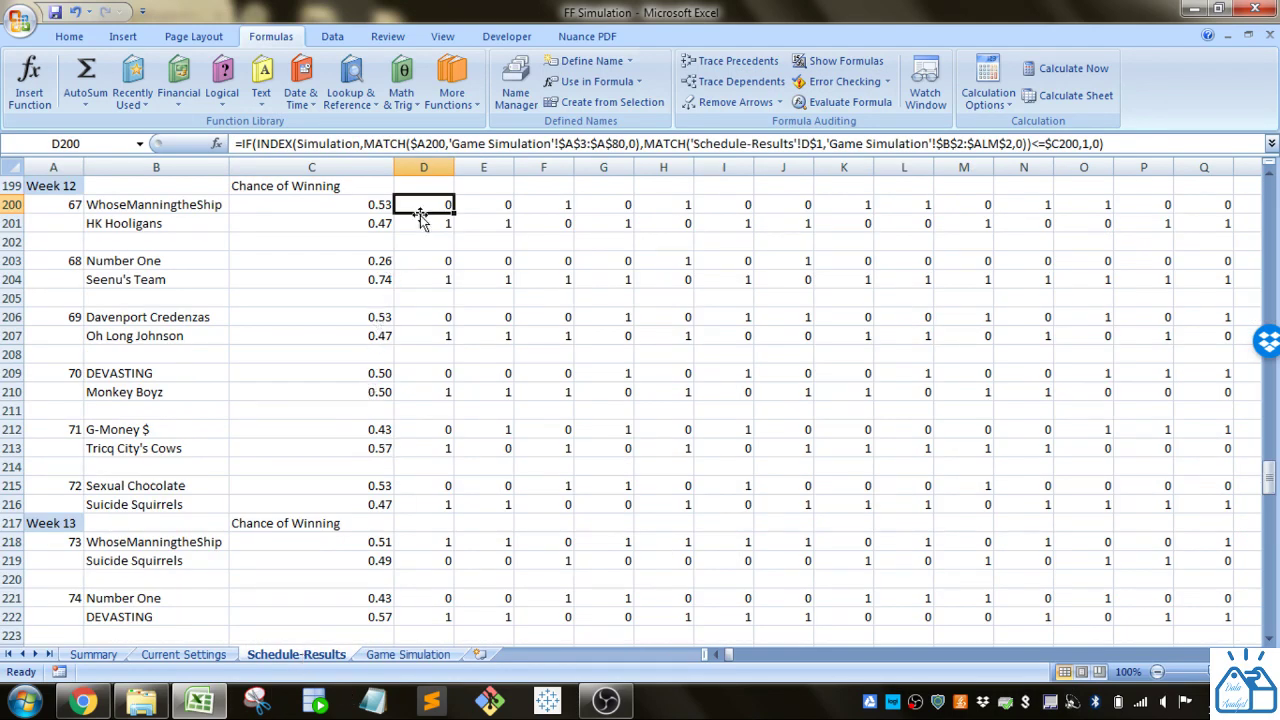
scroll(423, 208, up, 1)
scroll(234, 463, down, 8)
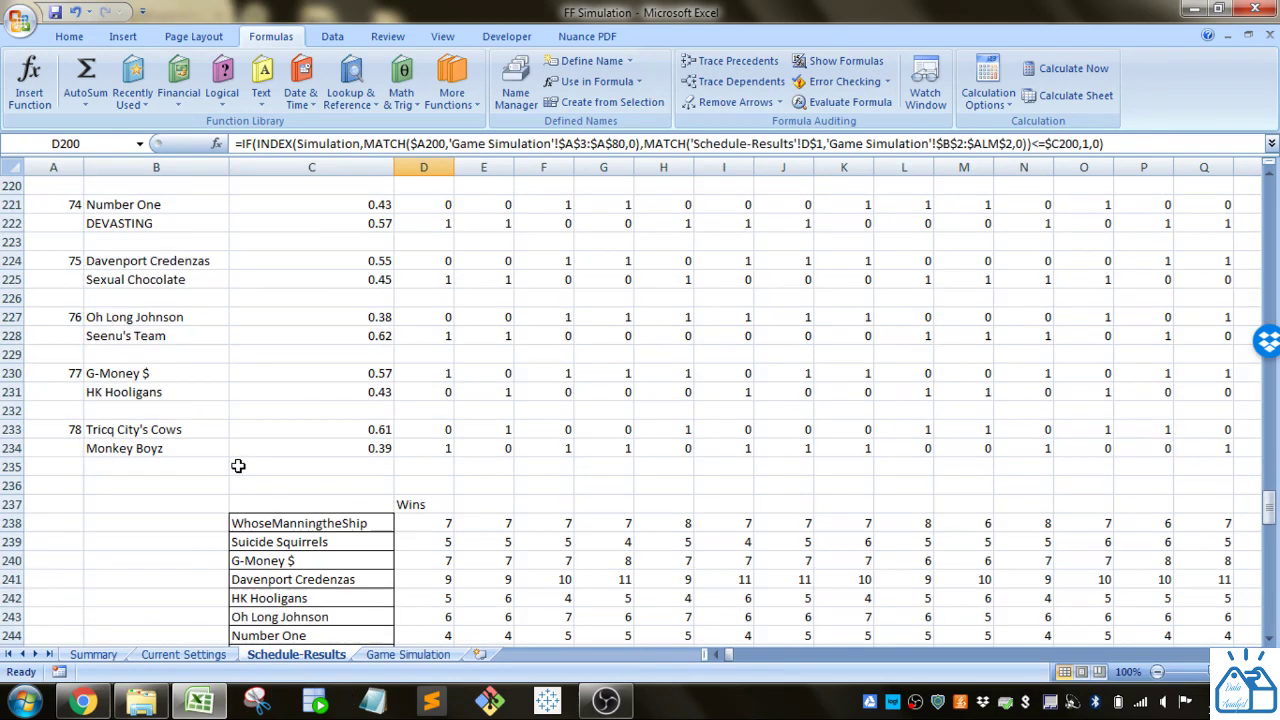
scroll(178, 446, up, 3)
scroll(178, 446, up, 6)
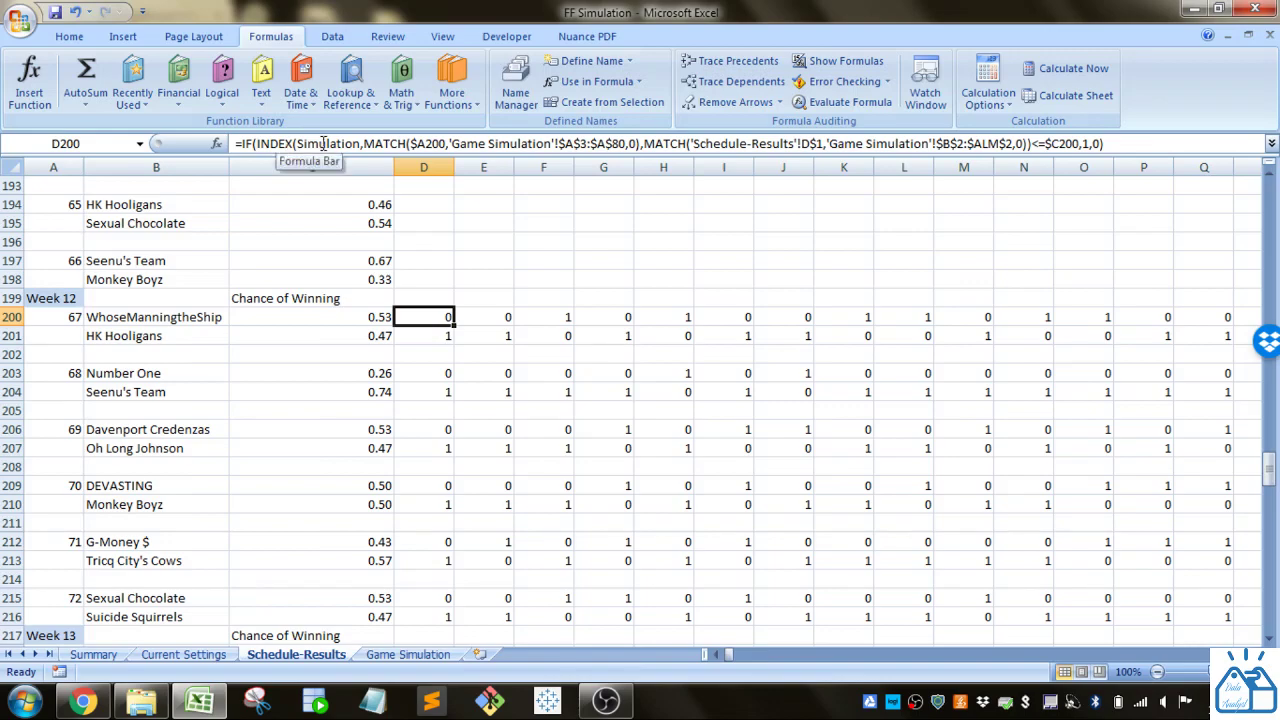
click(405, 655)
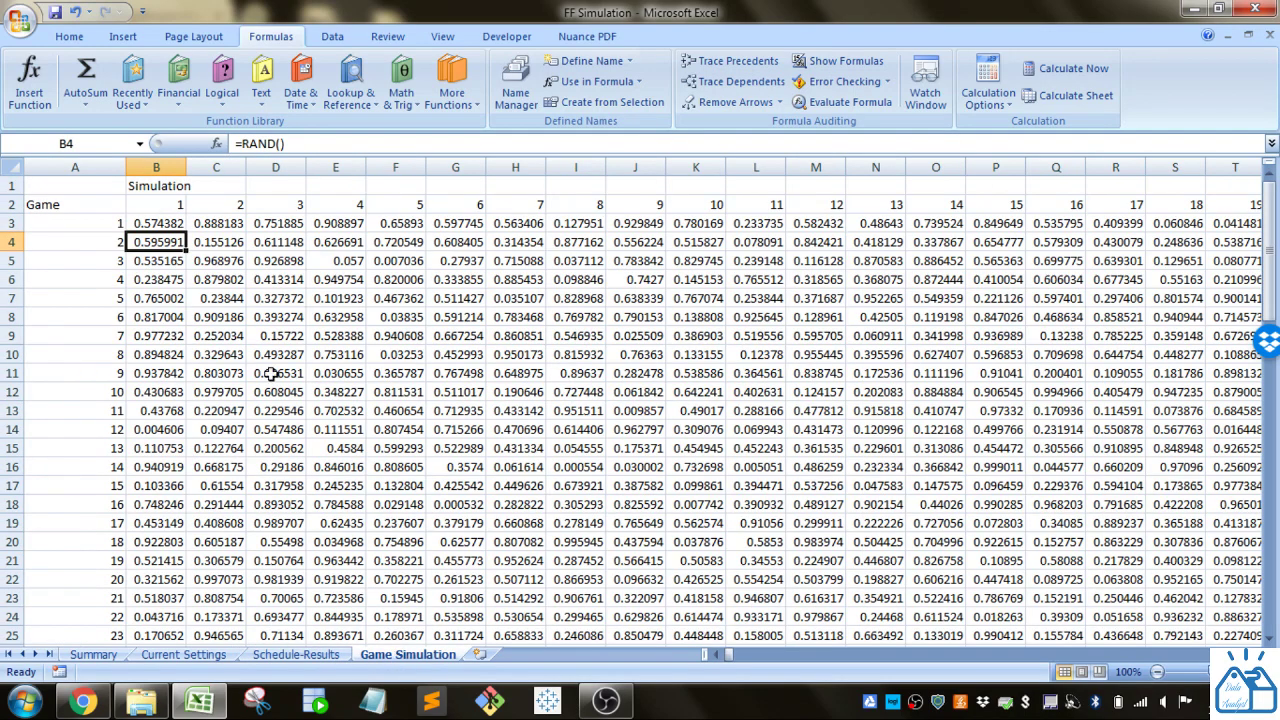
click(318, 654)
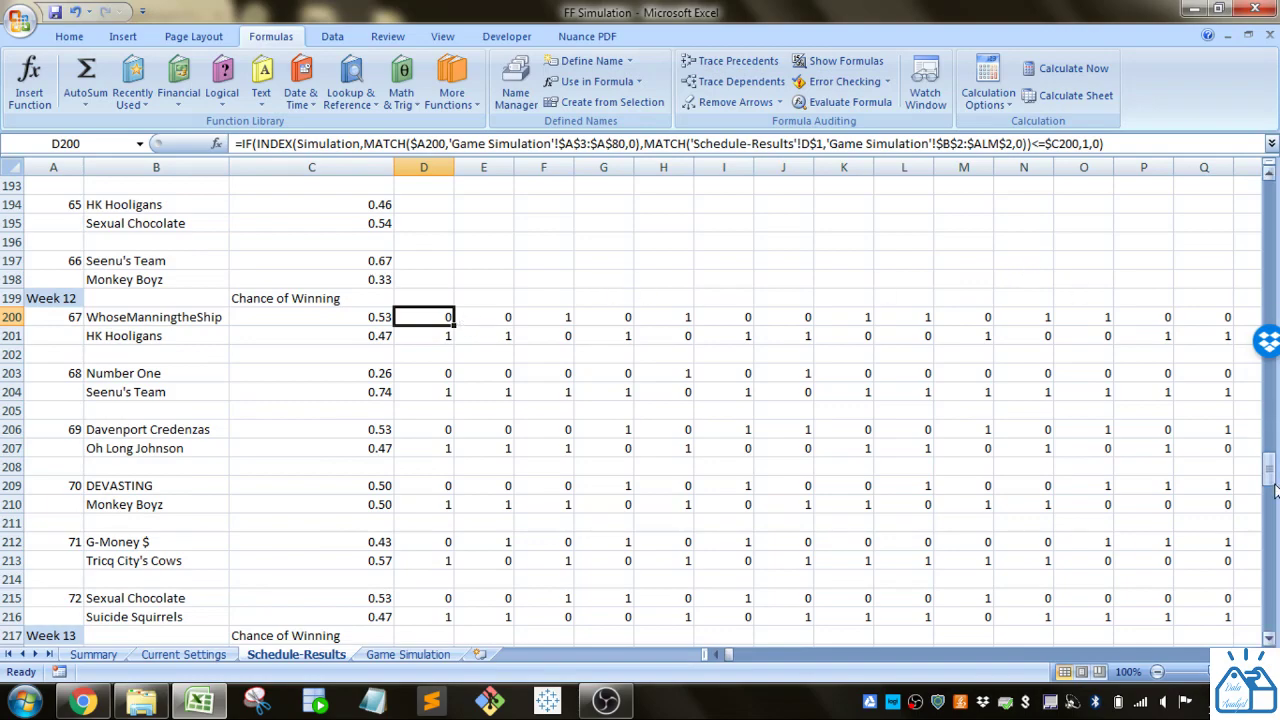
mouse_move(1268, 475)
mouse_down()
mouse_move(1268, 195)
mouse_move(1268, 327)
mouse_move(1245, 484)
mouse_up()
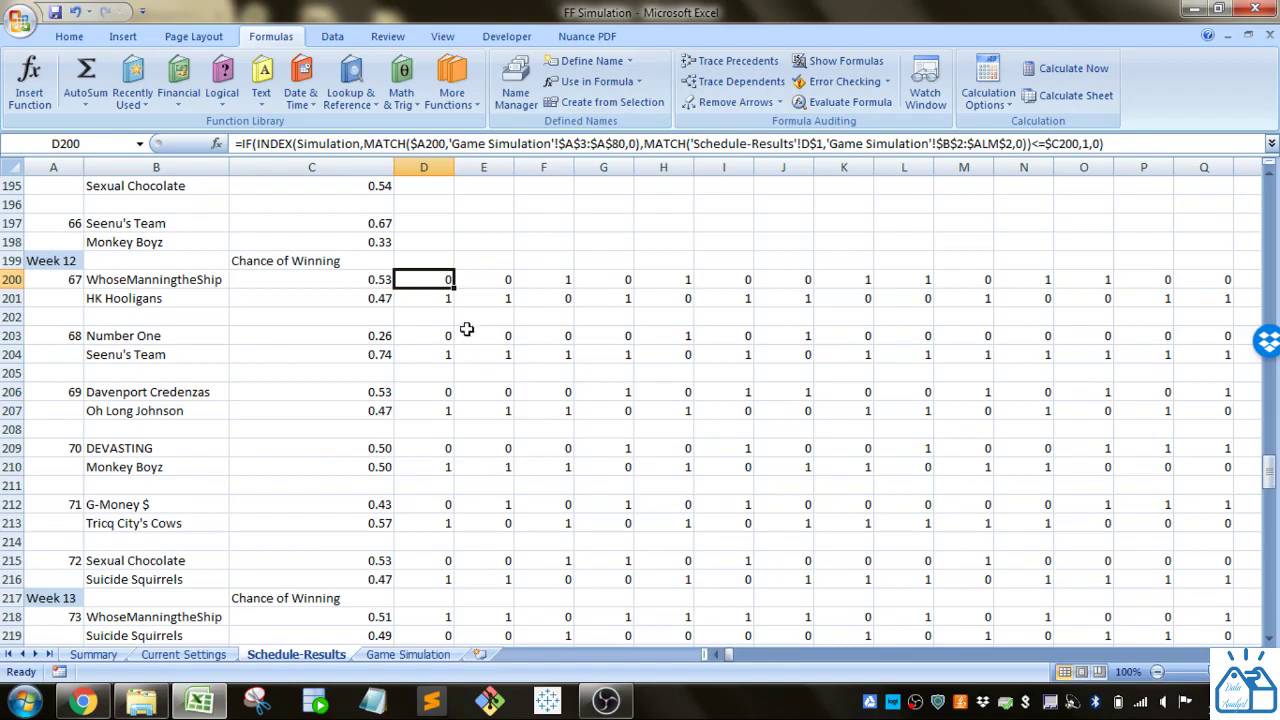
Look up game 67's random number for simulation 1 on the Game Simulation sheet and compare it with the matchup's Chance of Winning.
click(392, 657)
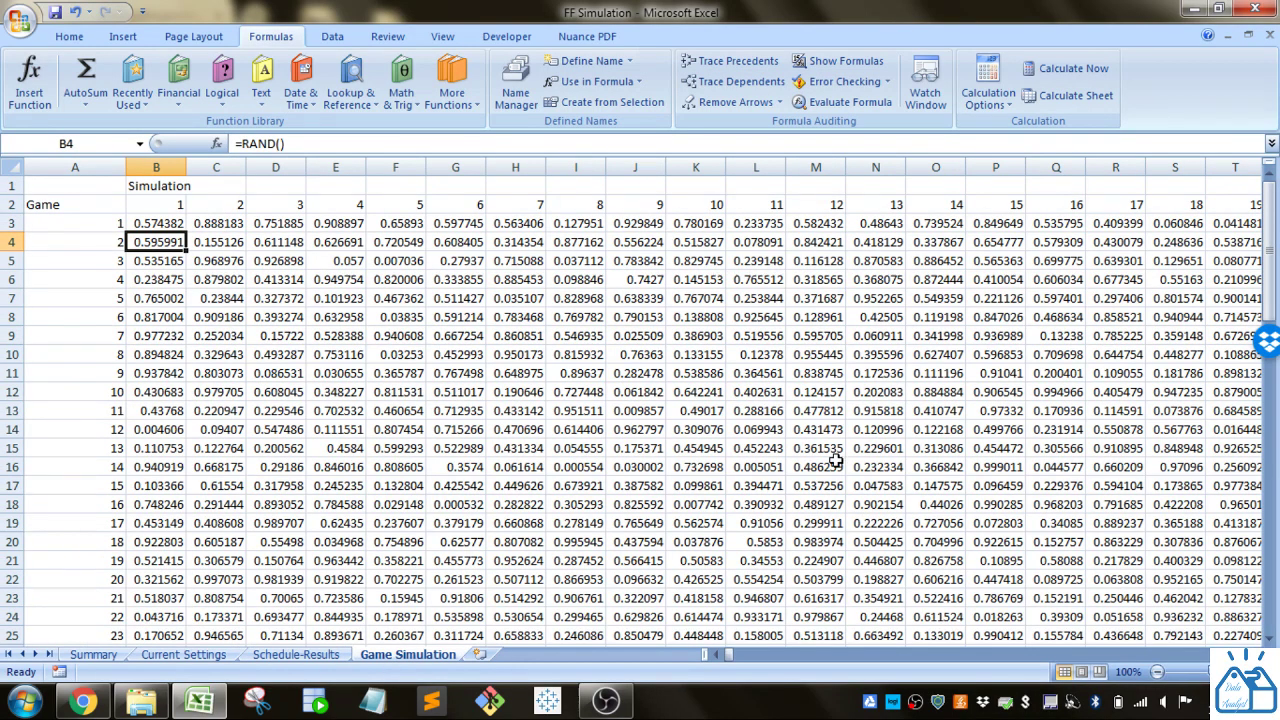
scroll(390, 548, down, 8)
scroll(390, 548, down, 15)
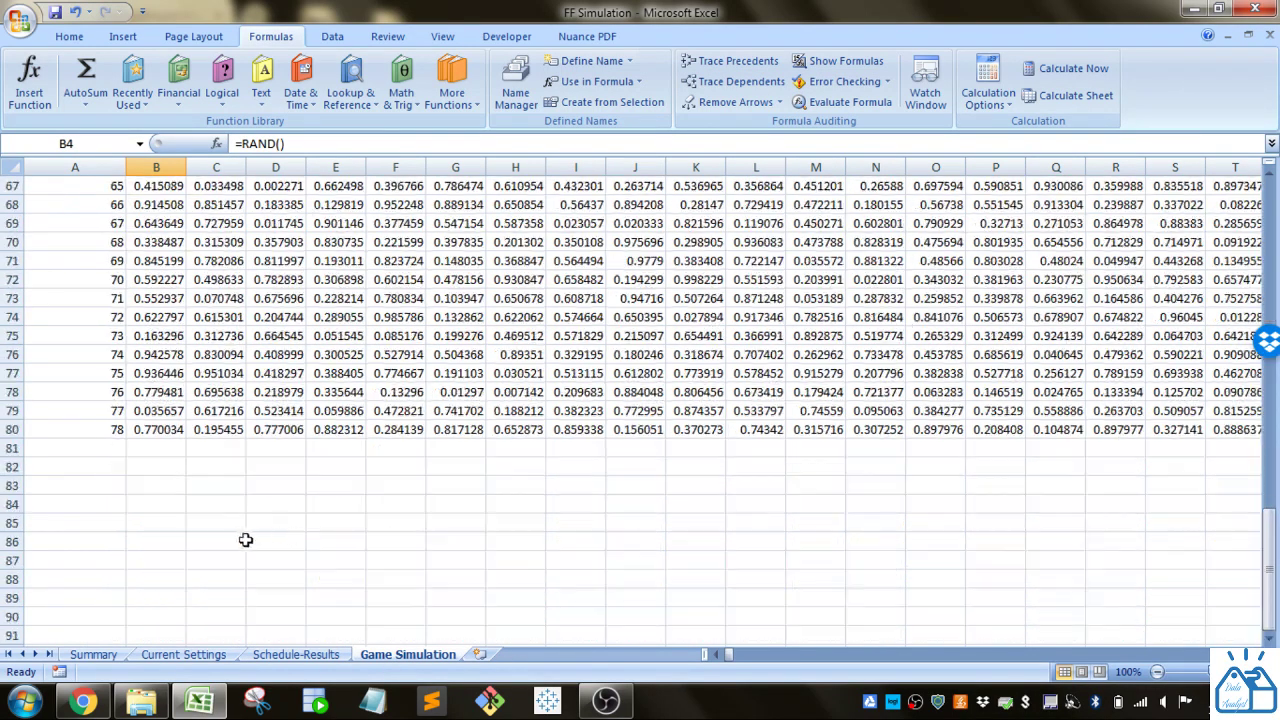
scroll(220, 520, up, 3)
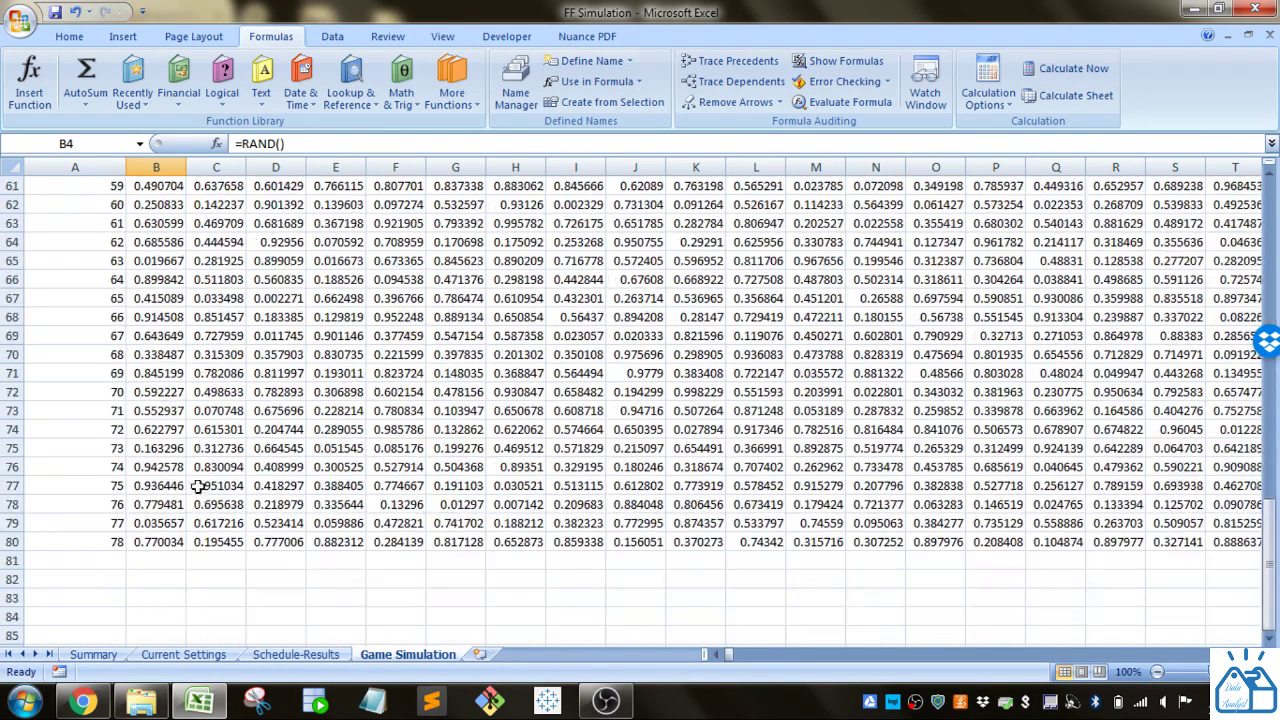
click(161, 338)
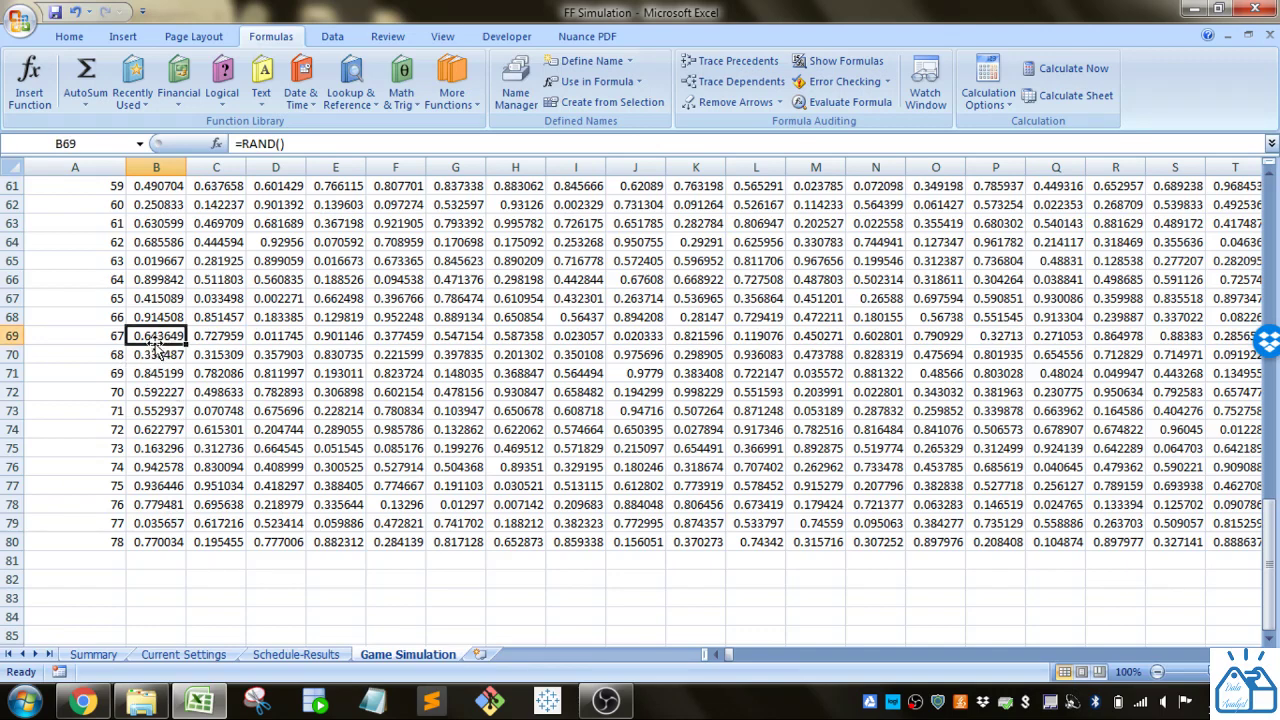
click(282, 654)
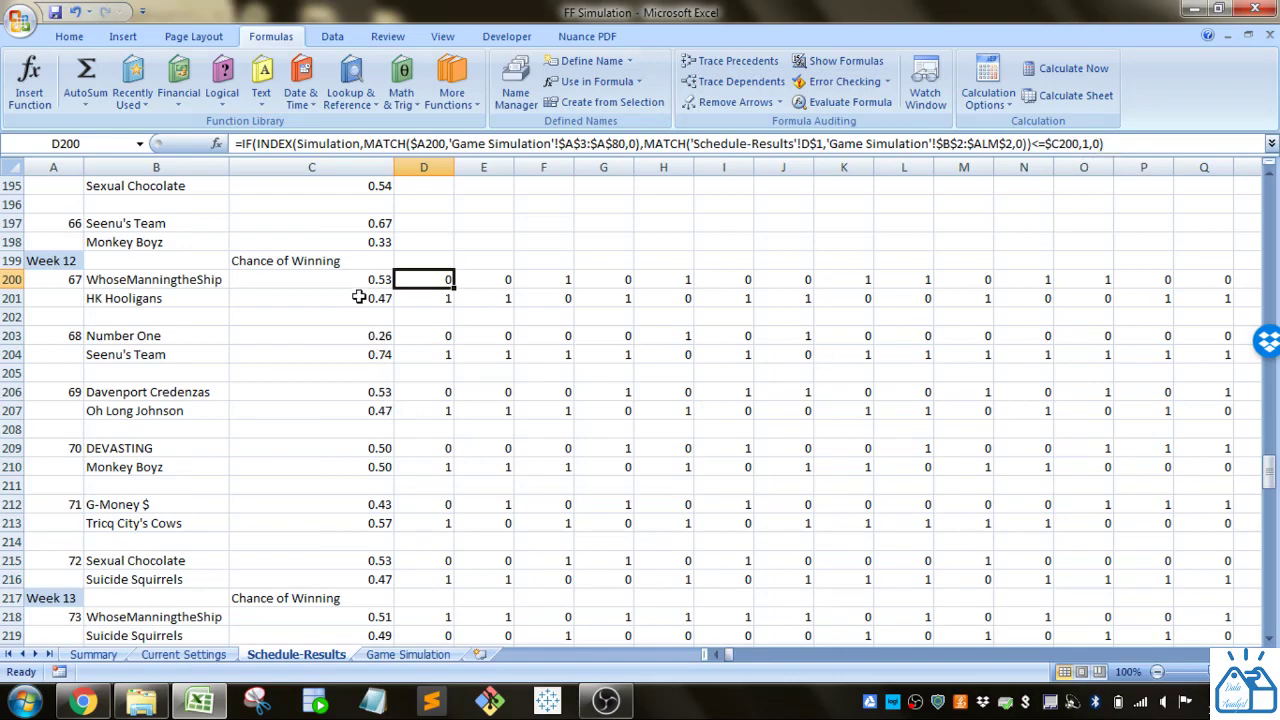
click(408, 654)
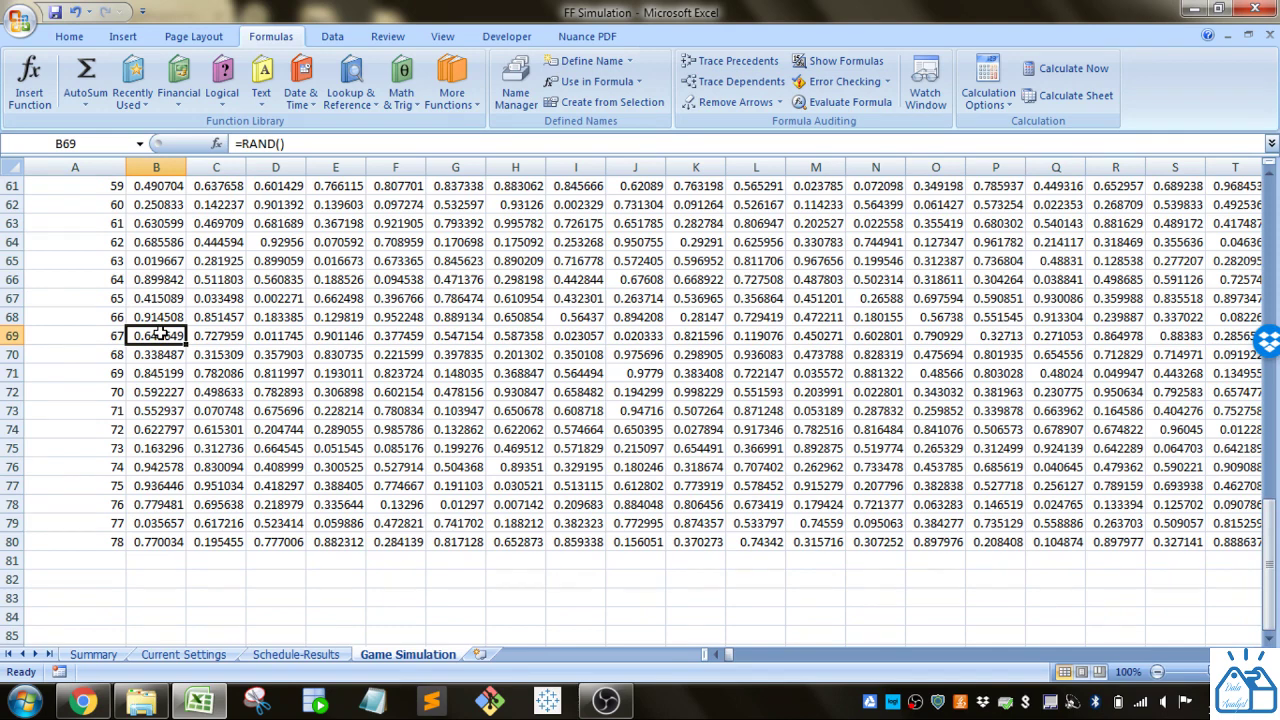
click(296, 654)
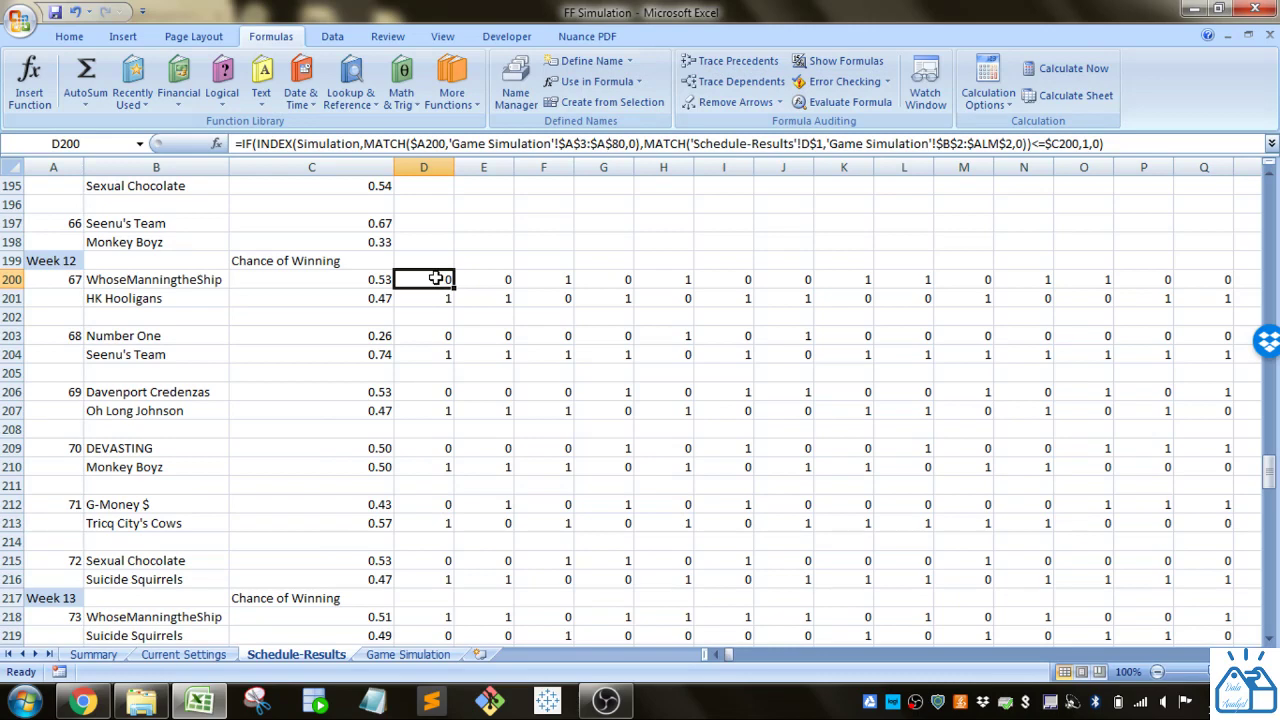
Review game 67's simulated results in rows 200 and 201 across the simulations and compare them with the win chance in C200.
click(550, 282)
click(680, 280)
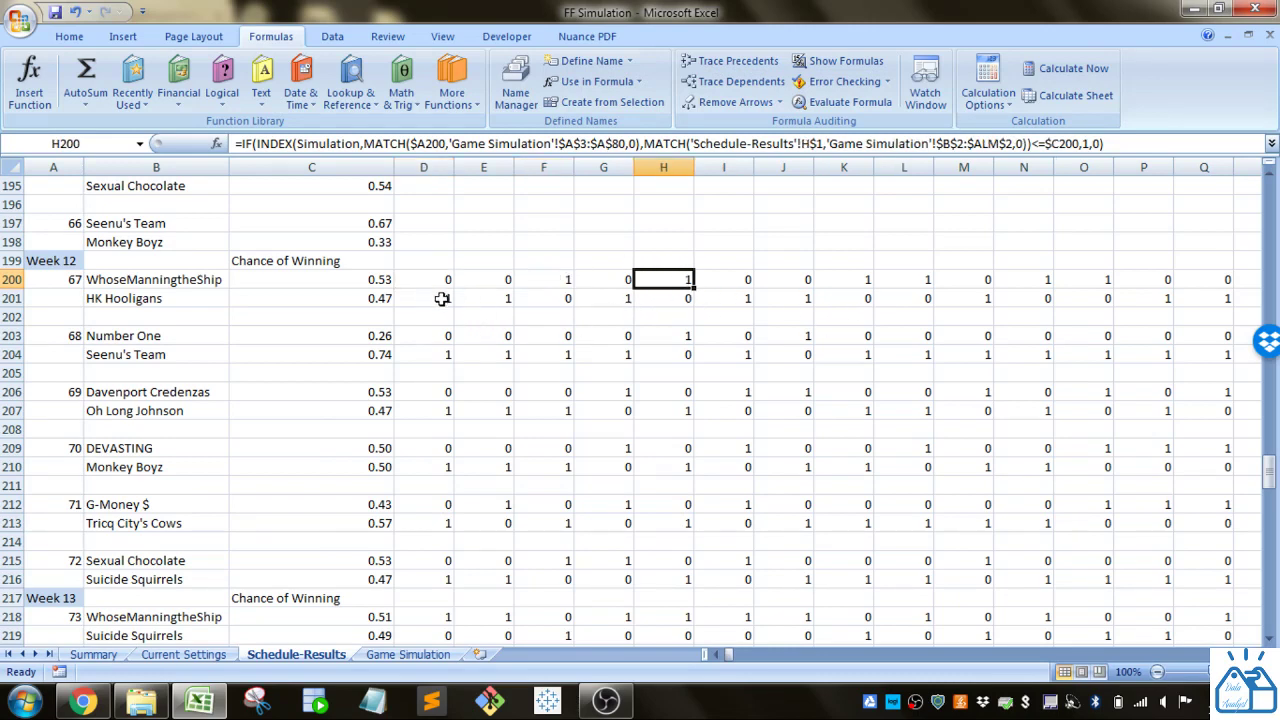
drag(441, 299, 466, 291)
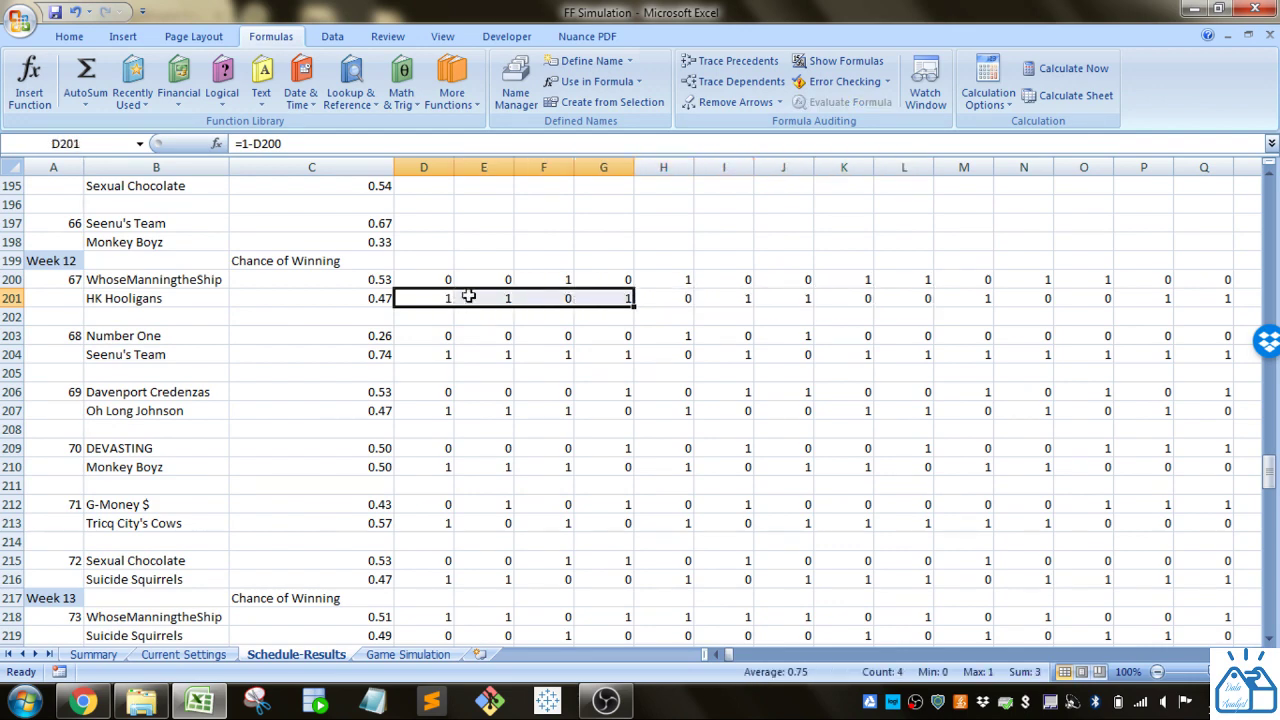
click(436, 280)
key(ctrl+shift+Right)
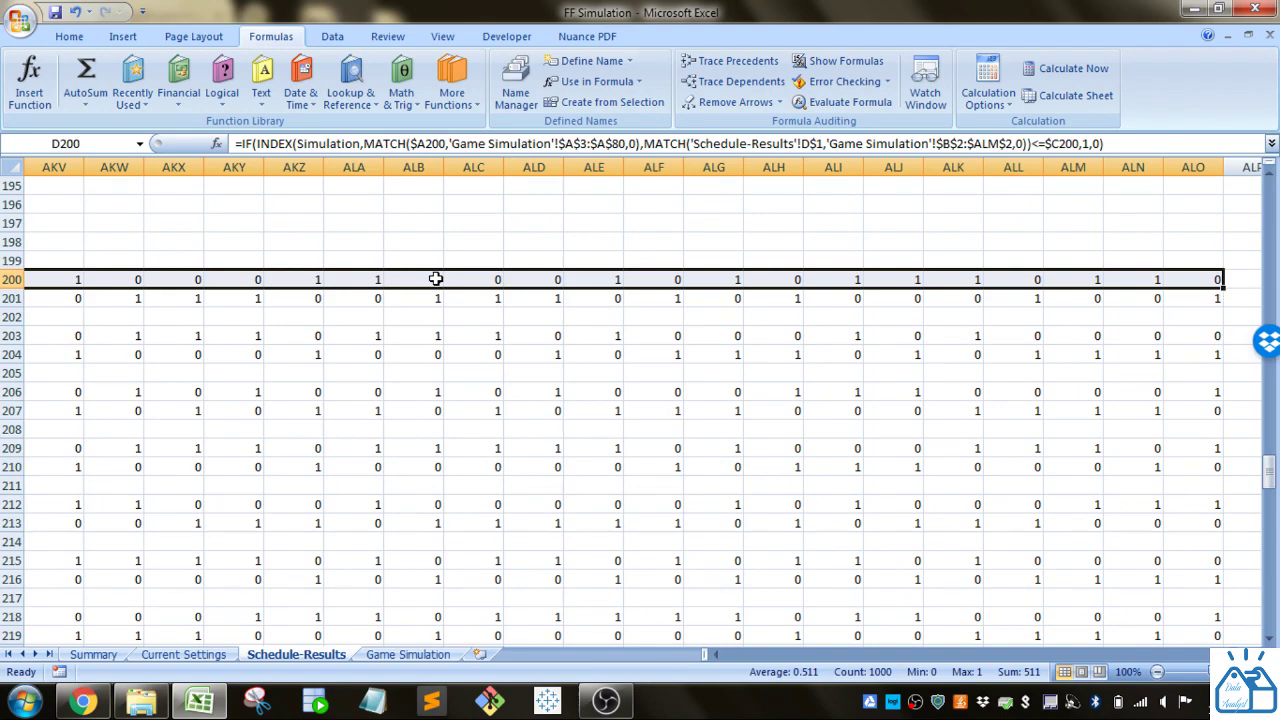
key(Left)
key(Left)
key(Left)
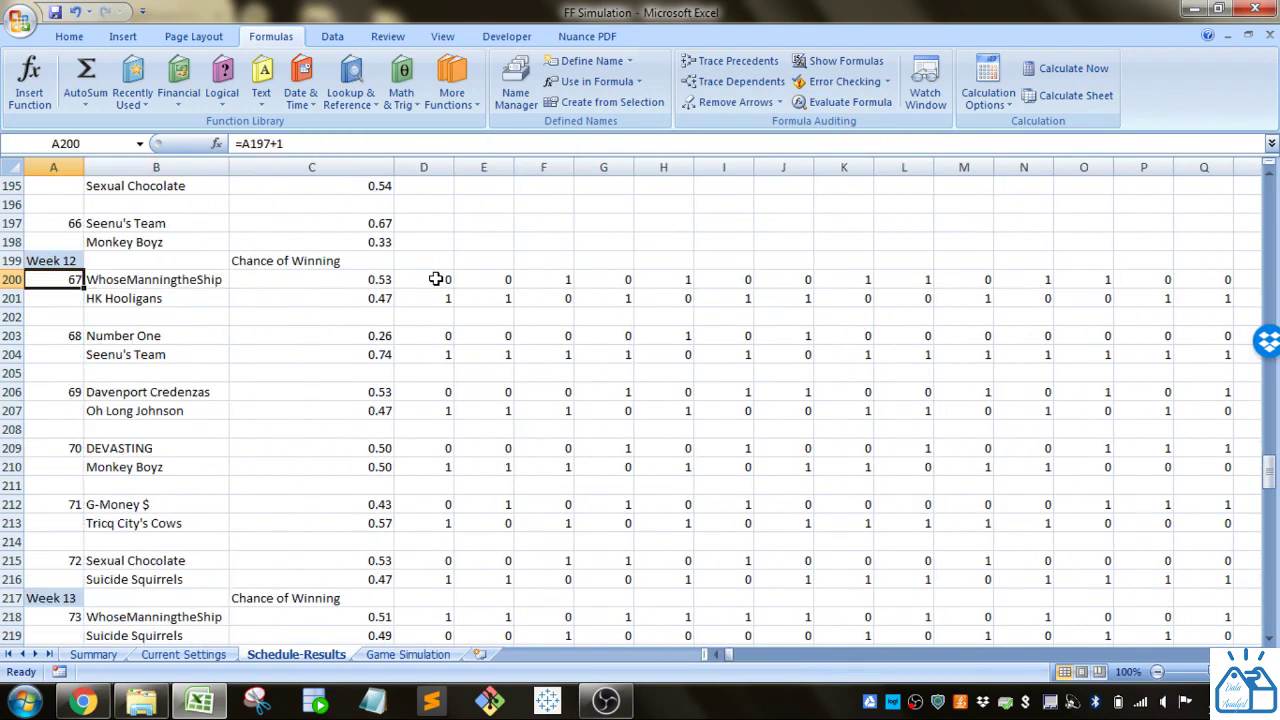
key(Right)
key(Right)
key(Right)
key(Left)
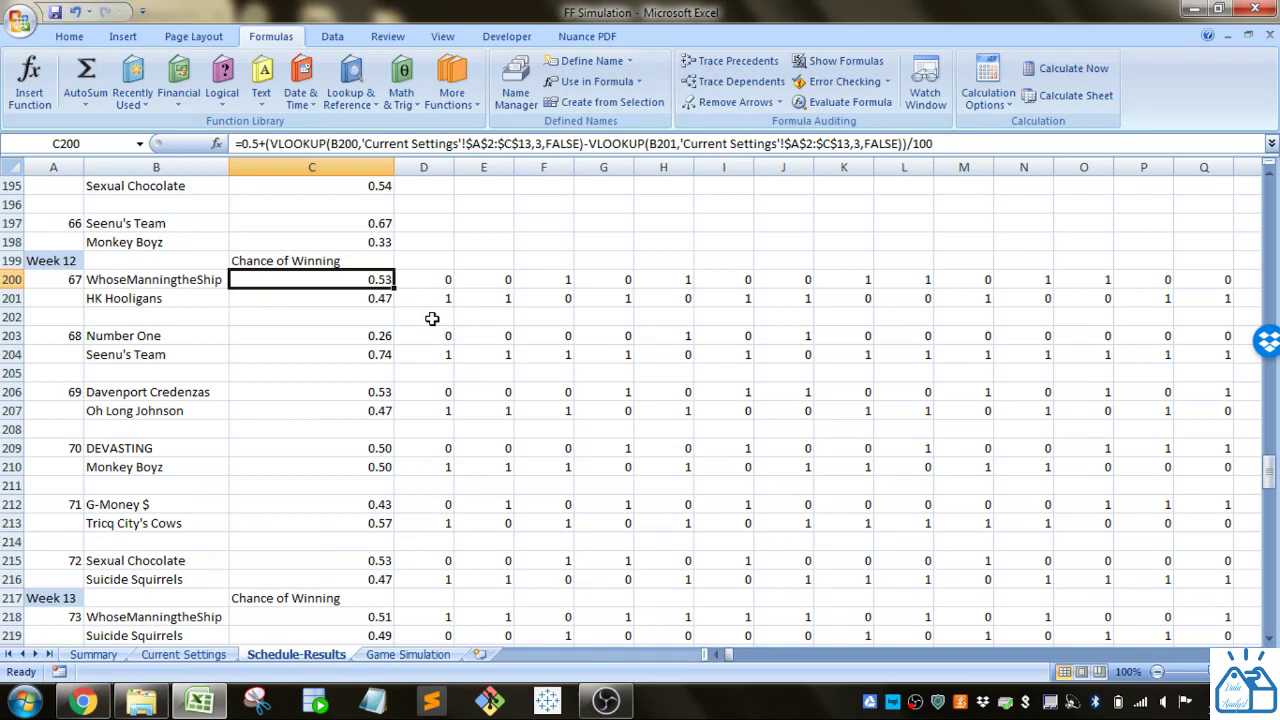
Compare the HK Hooligans result formula in D201 with the WhoseManningtheShip formula in D200.
scroll(432, 318, down, 1)
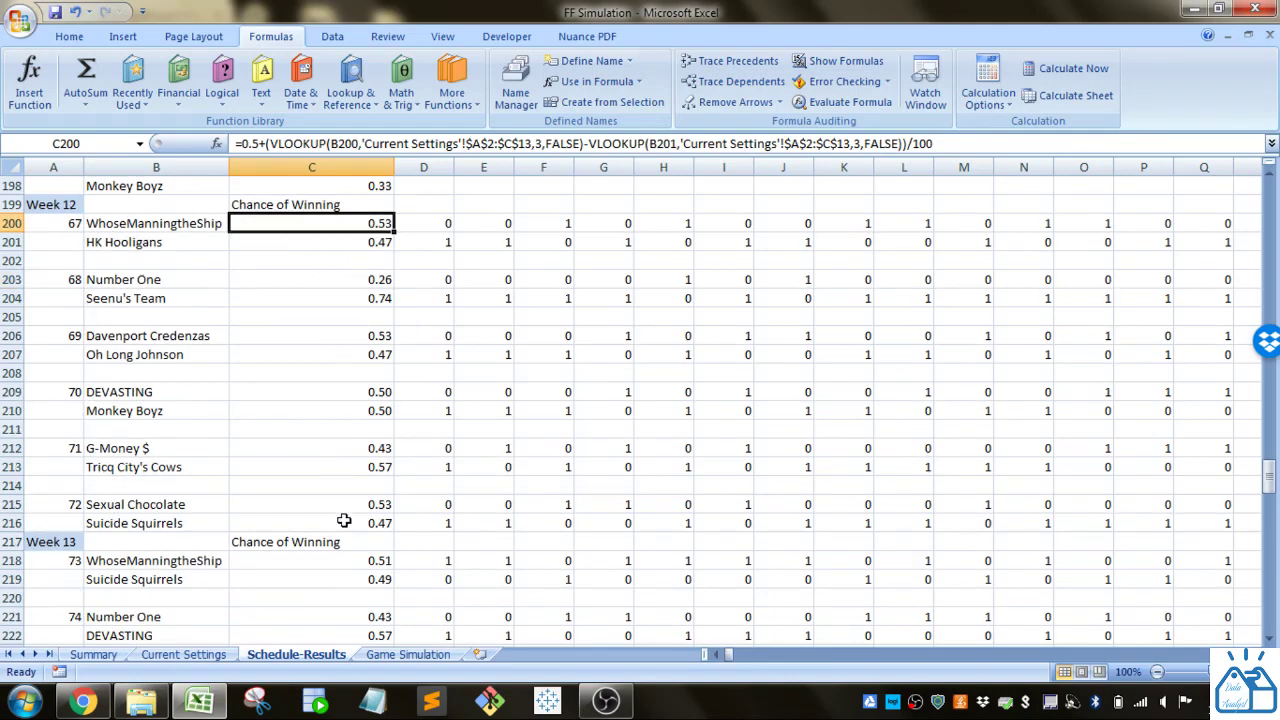
click(435, 243)
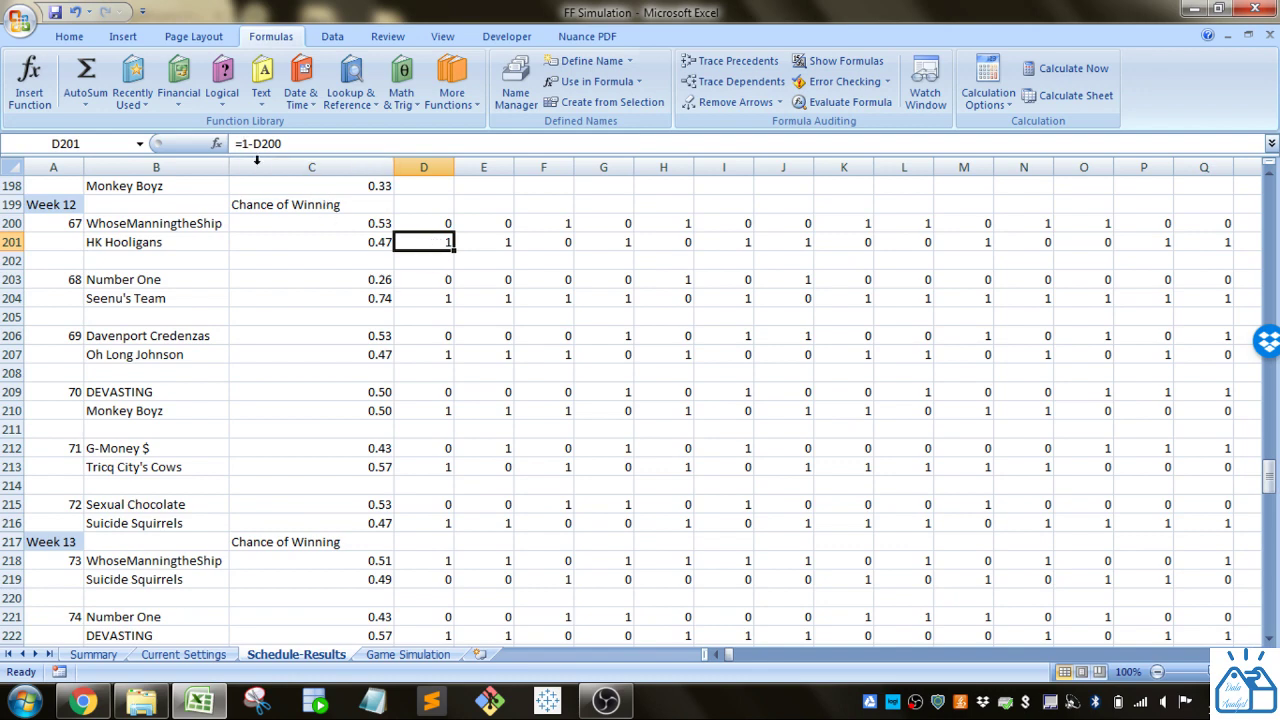
click(433, 224)
click(435, 245)
click(435, 225)
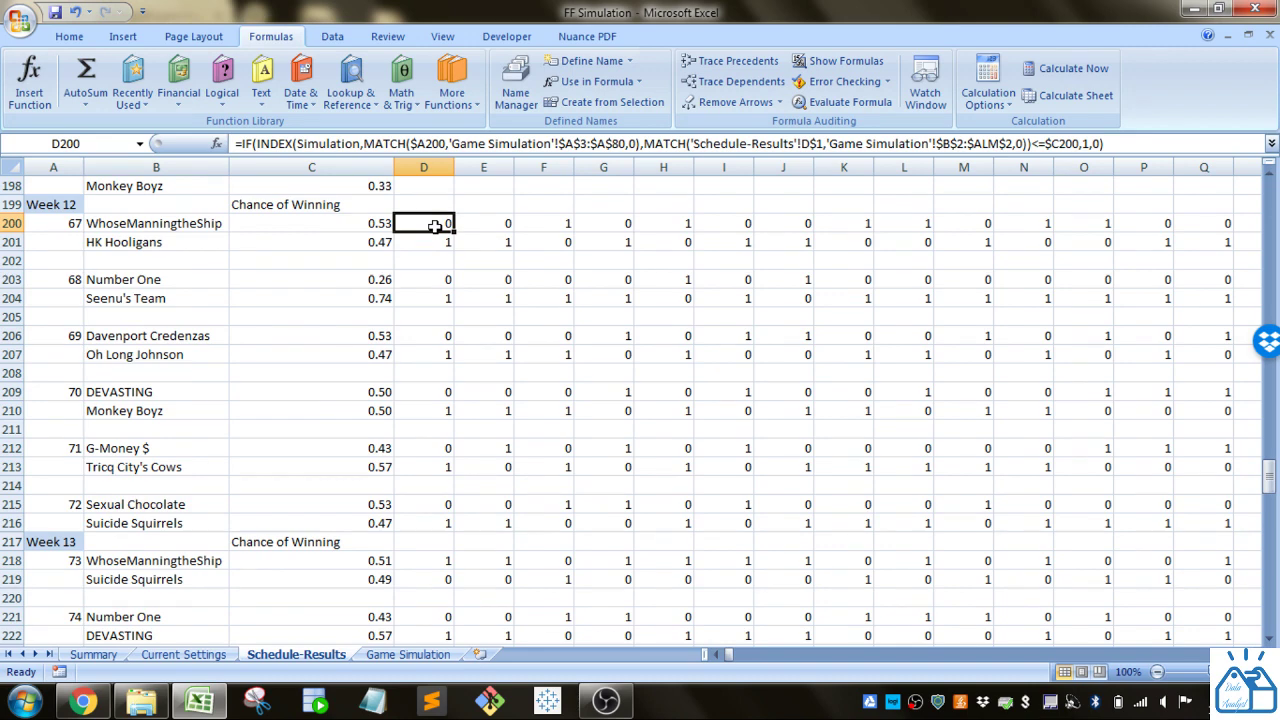
Examine the SUMIF formulas for WhoseManningtheShip in the Wins table and the current wins they reference on the Current Settings sheet.
scroll(438, 260, down, 9)
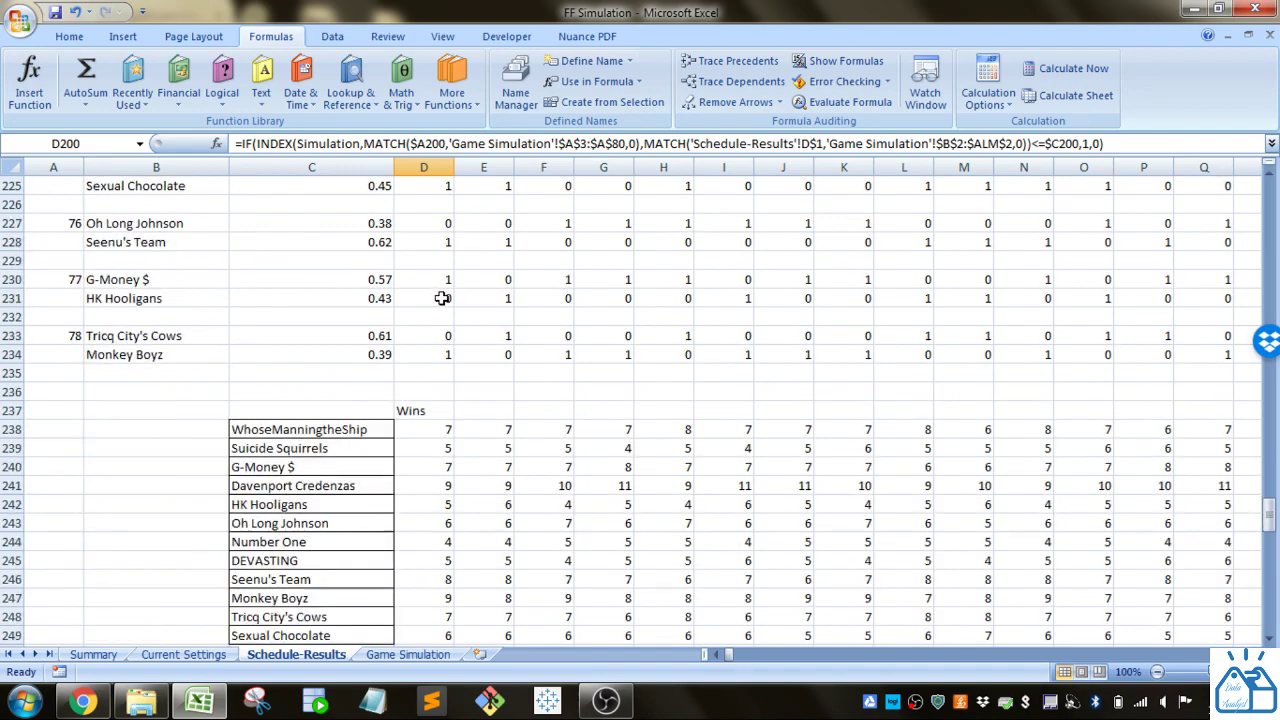
scroll(442, 298, up, 5)
scroll(441, 298, down, 7)
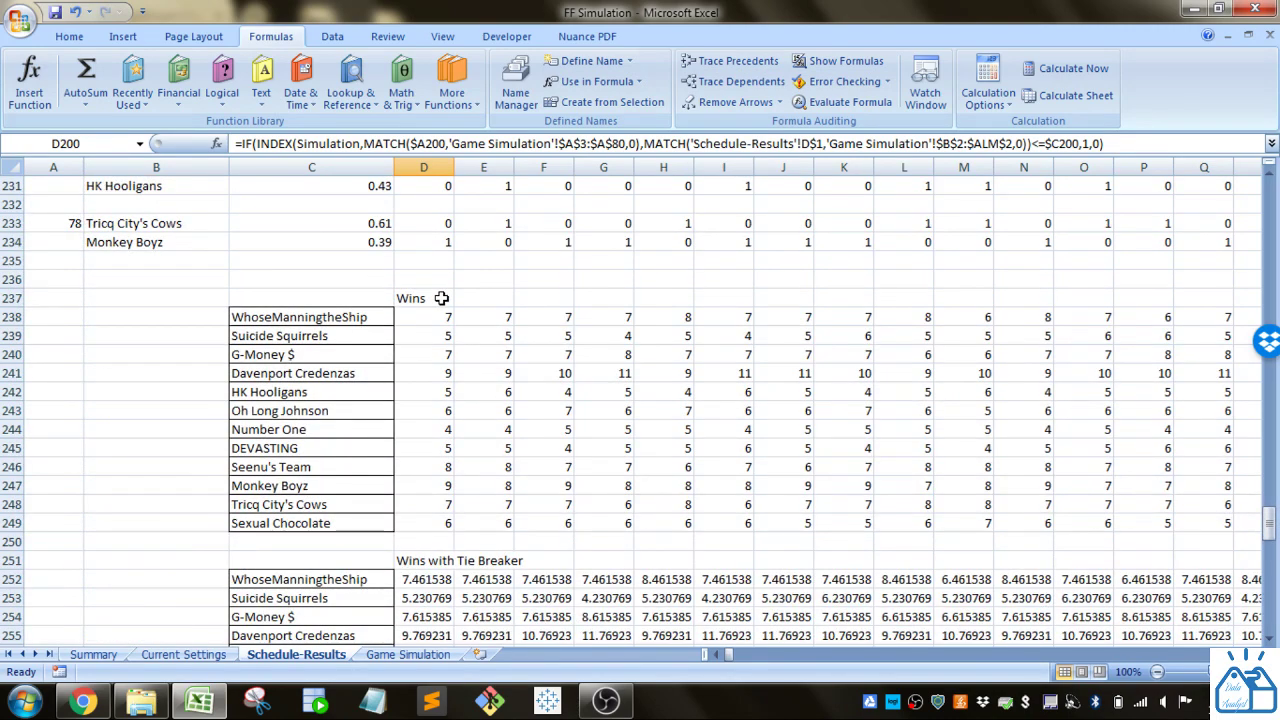
click(442, 318)
click(491, 316)
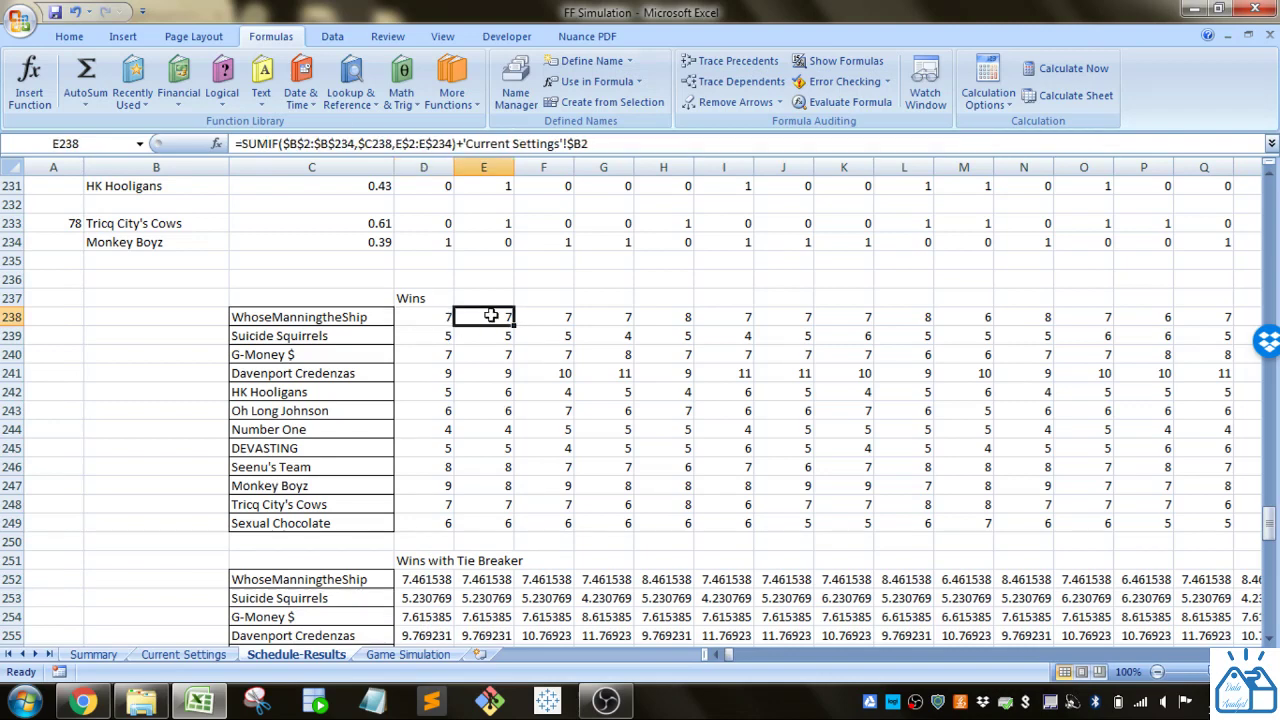
click(425, 316)
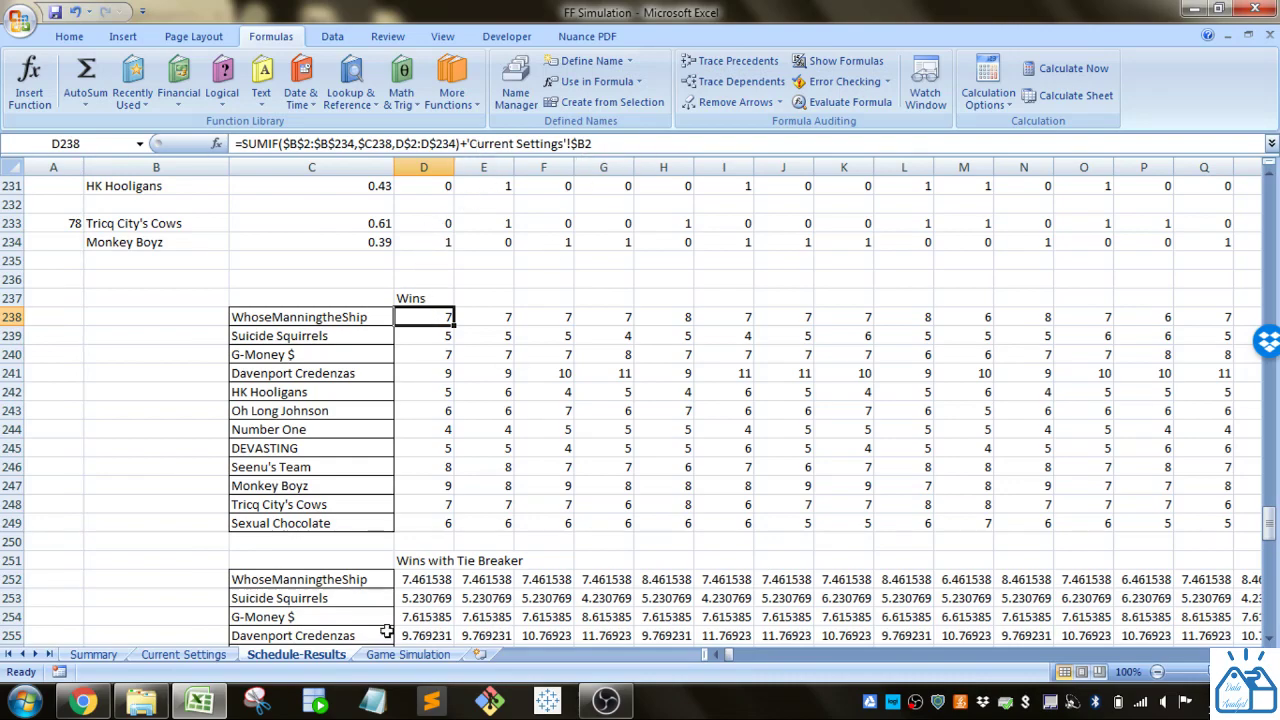
click(222, 657)
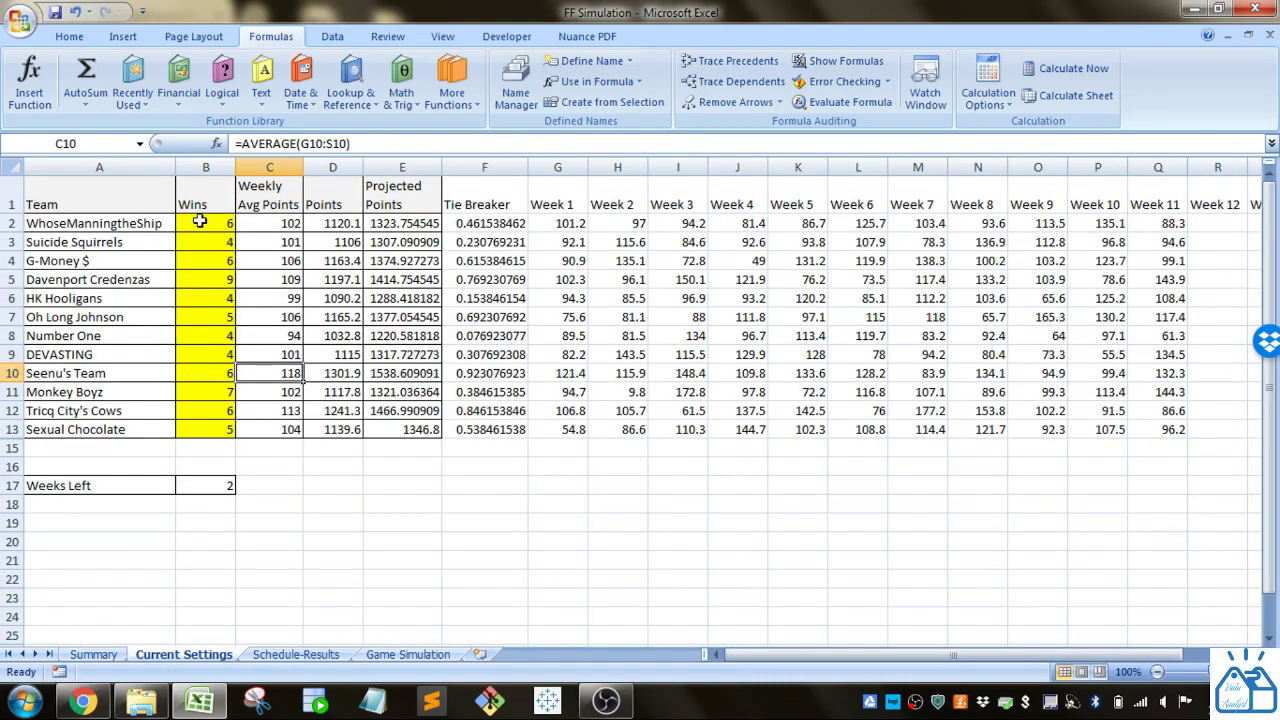
click(296, 655)
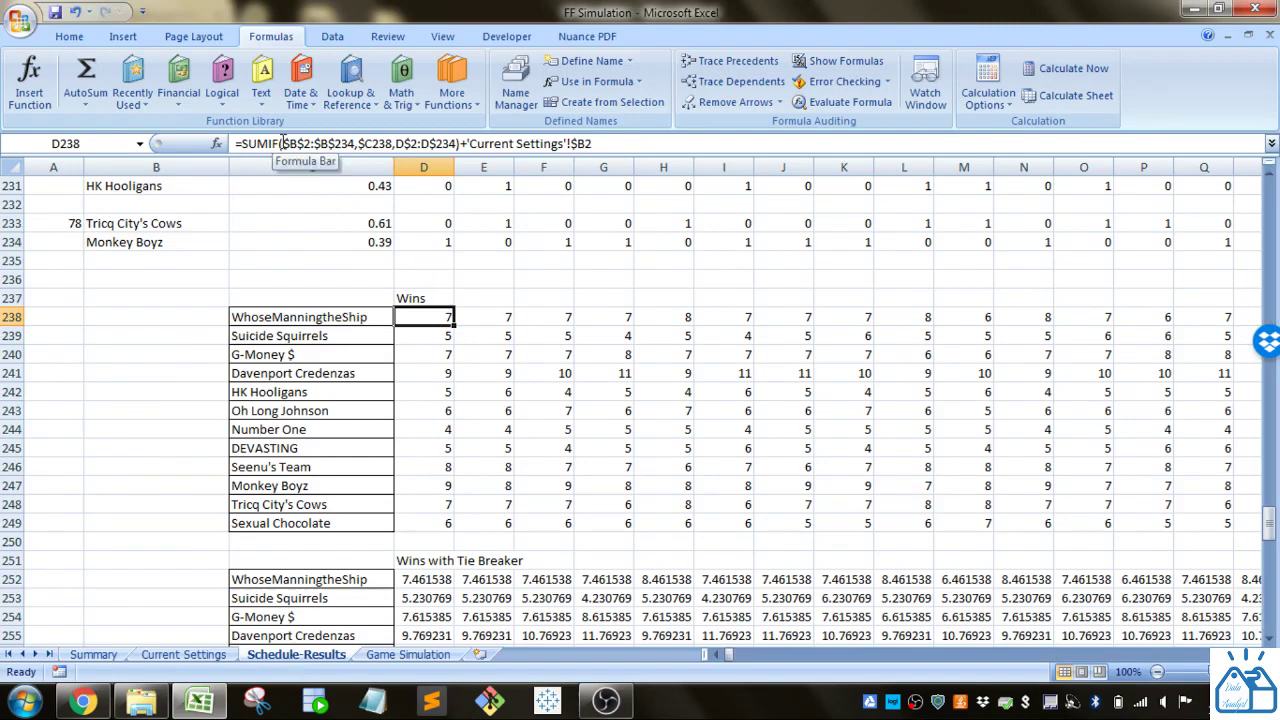
Trace WhoseManningtheShip's win total in D238 back to its Week 12 and Week 13 results and its current wins.
scroll(416, 350, up, 15)
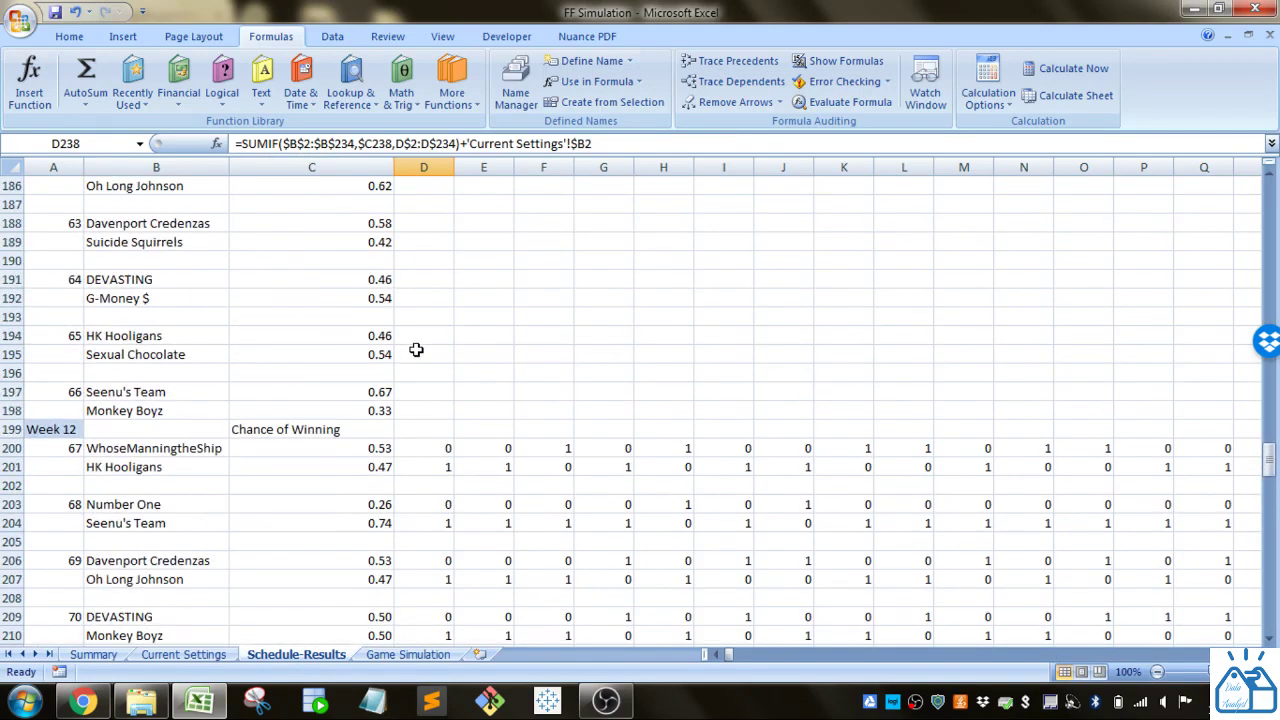
scroll(416, 350, down, 3)
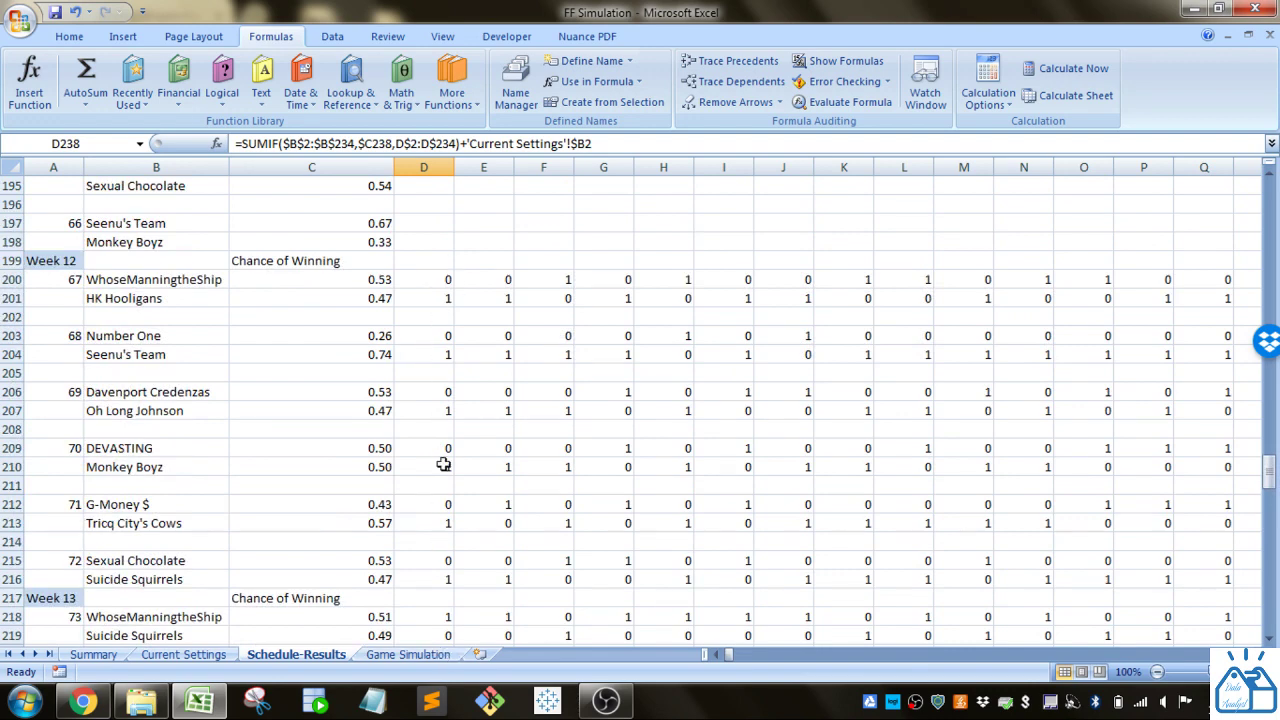
scroll(443, 430, down, 1)
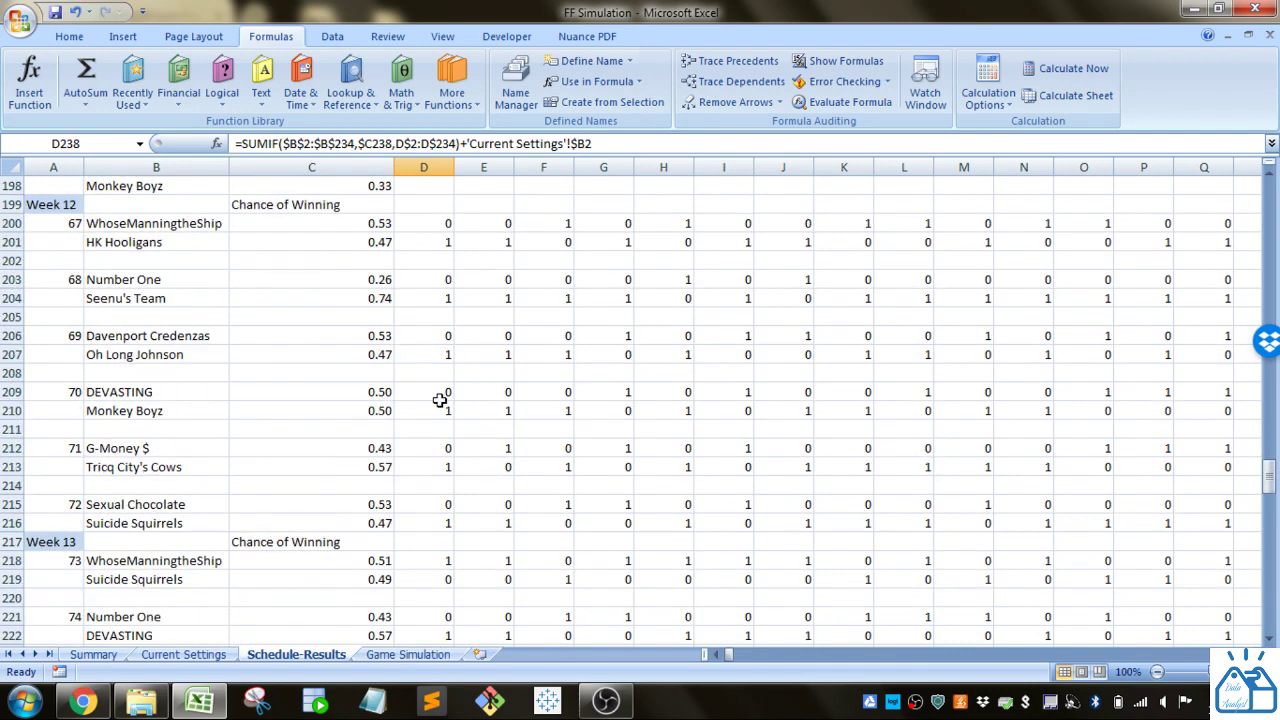
click(433, 223)
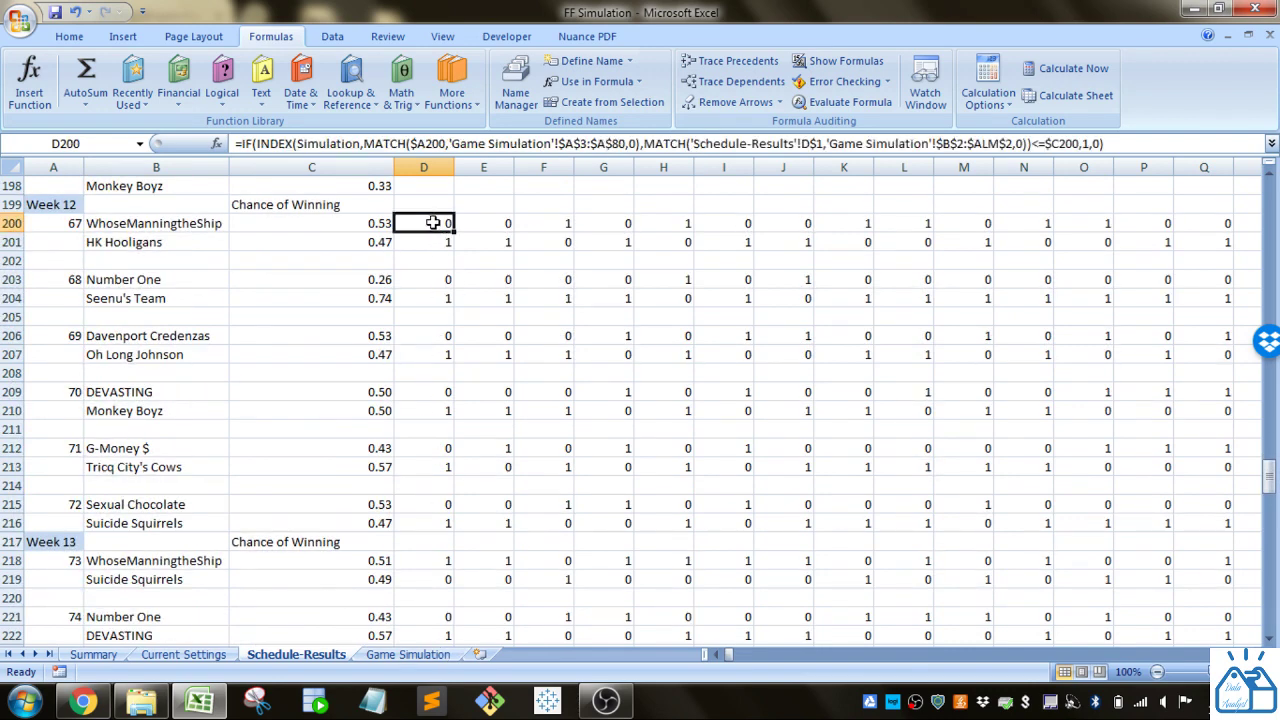
click(415, 561)
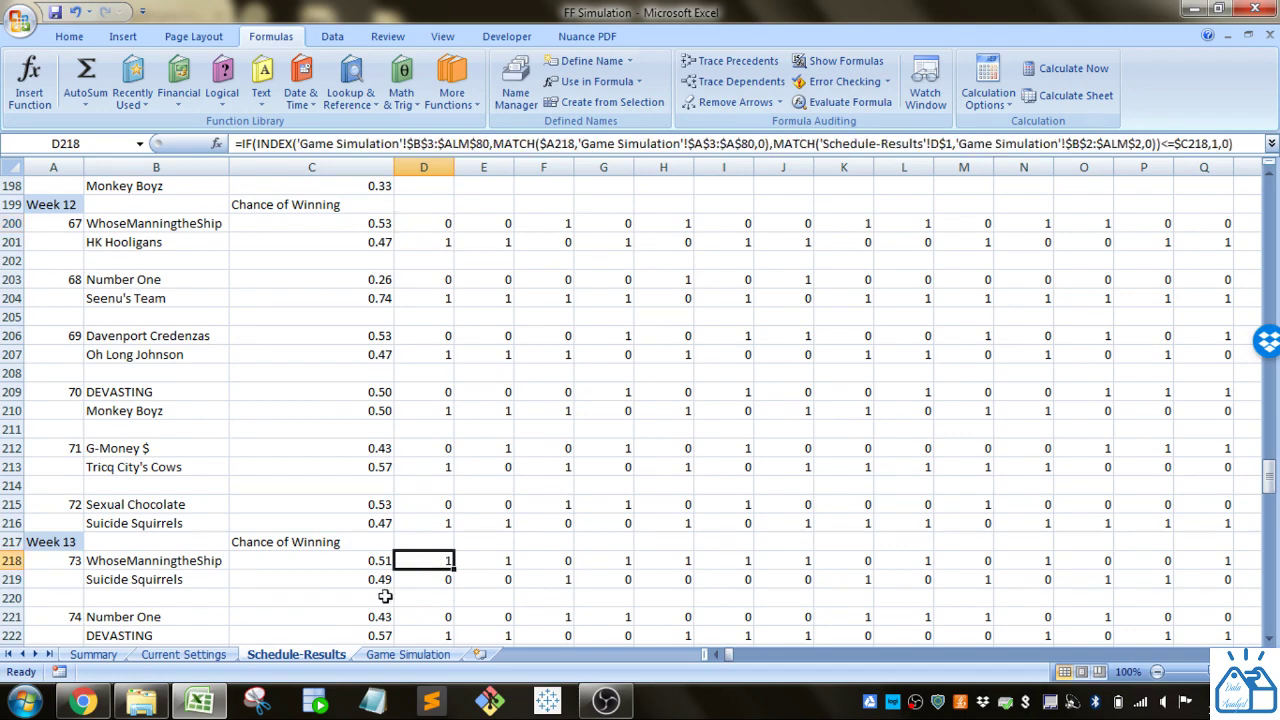
click(160, 656)
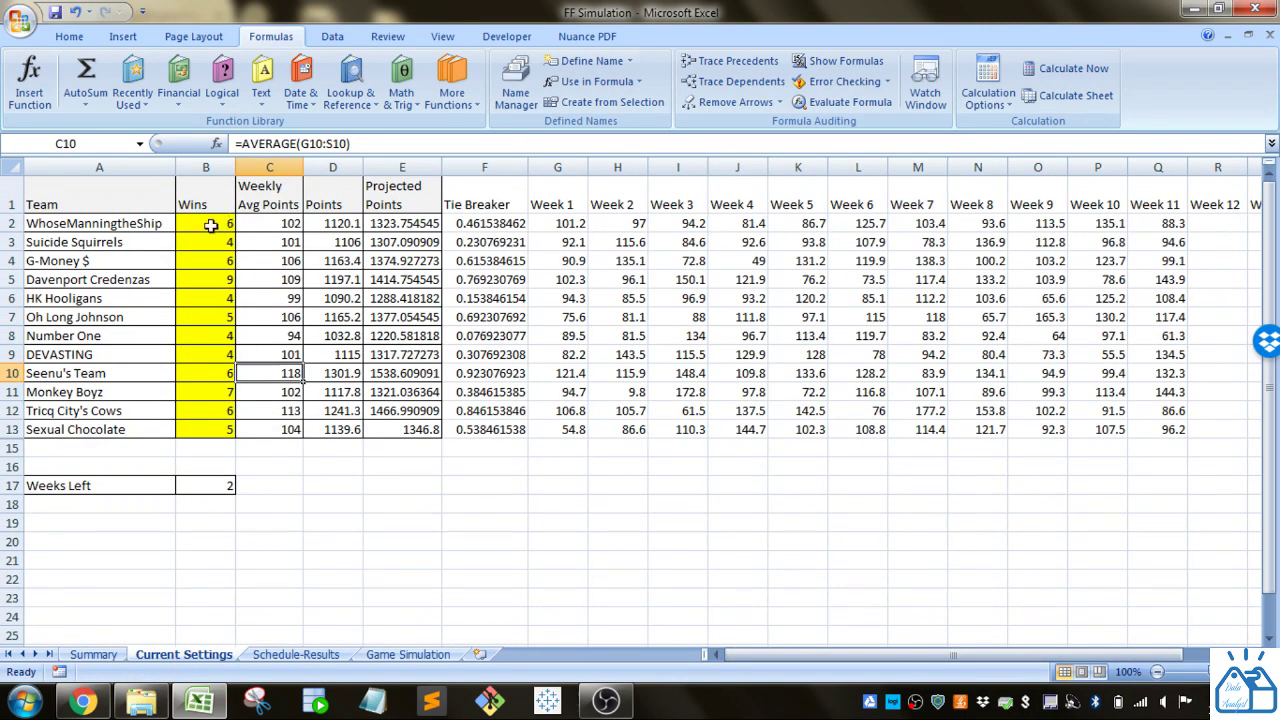
click(296, 655)
scroll(420, 564, down, 2)
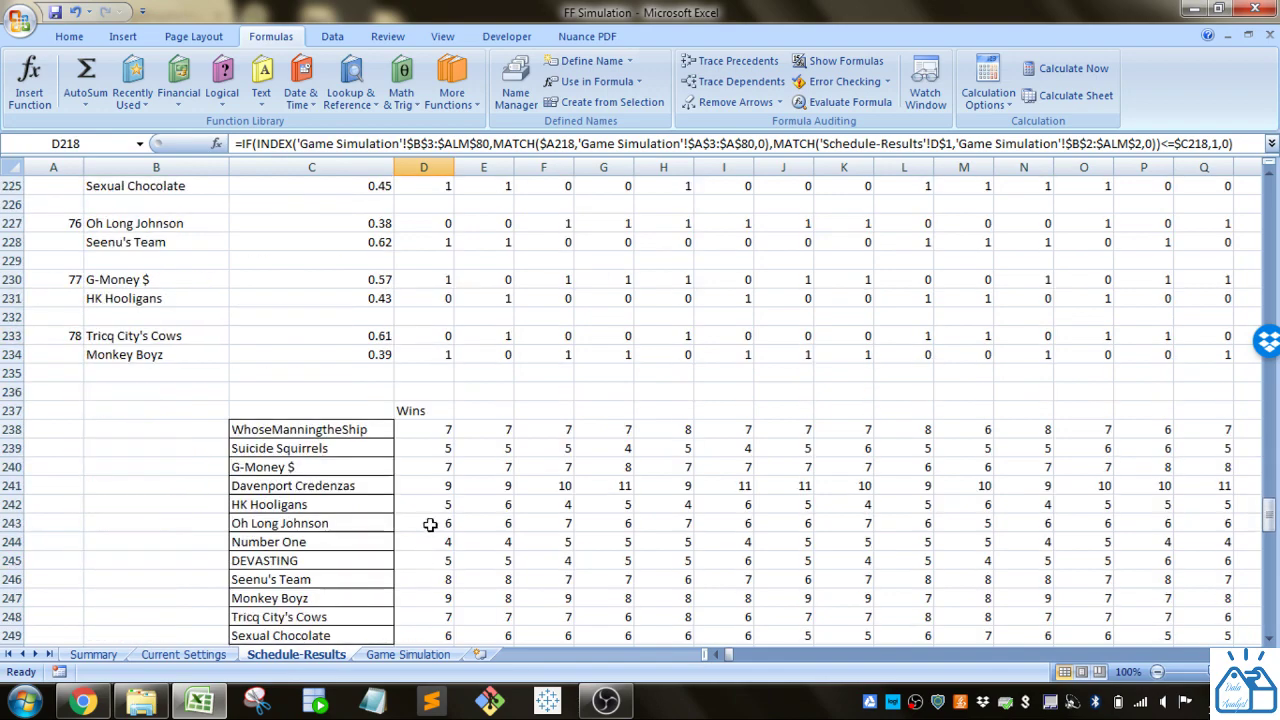
click(438, 432)
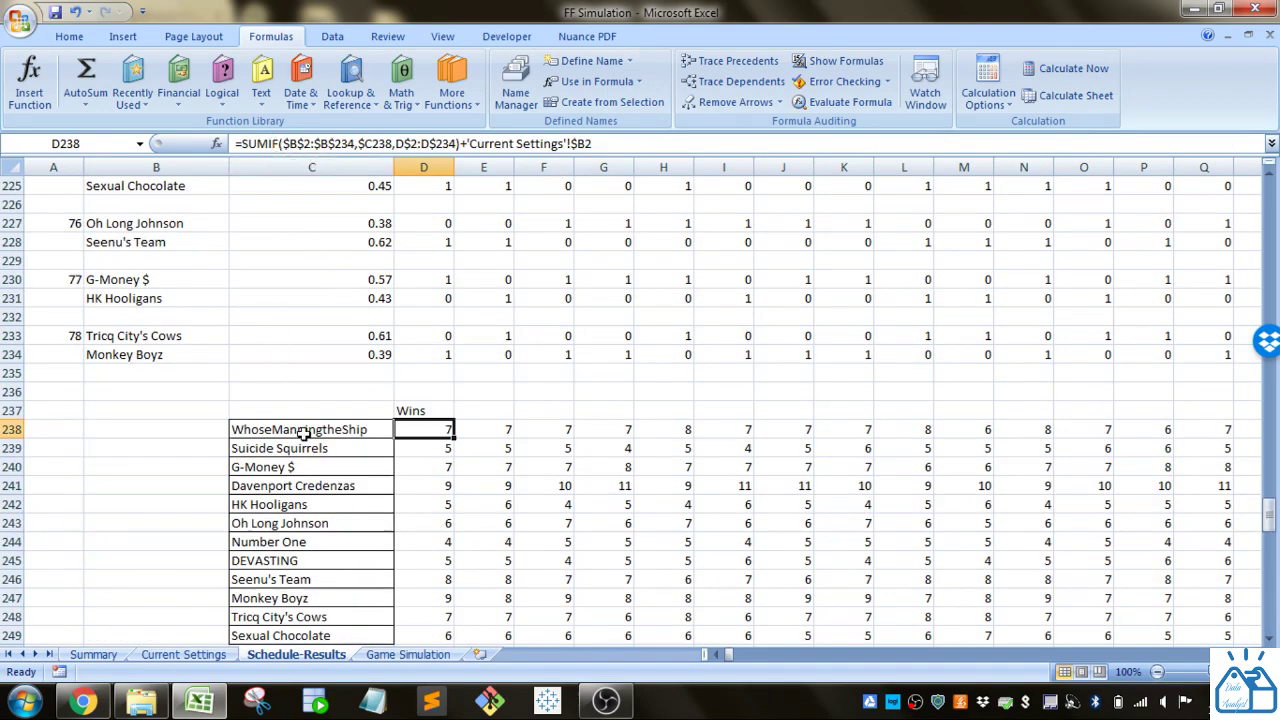
Recheck WhoseManningtheShip's Week 12 and Week 13 results in column D against its win total in D238.
scroll(304, 434, up, 2)
scroll(304, 434, up, 7)
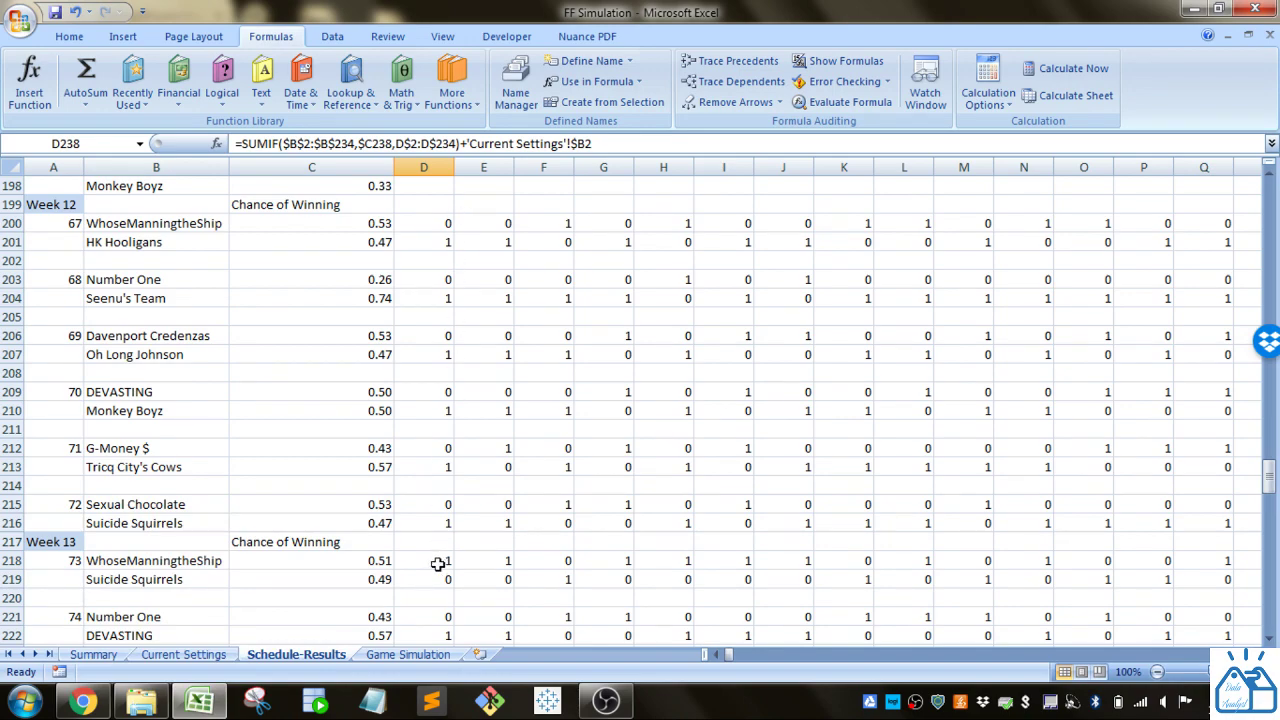
scroll(438, 564, down, 8)
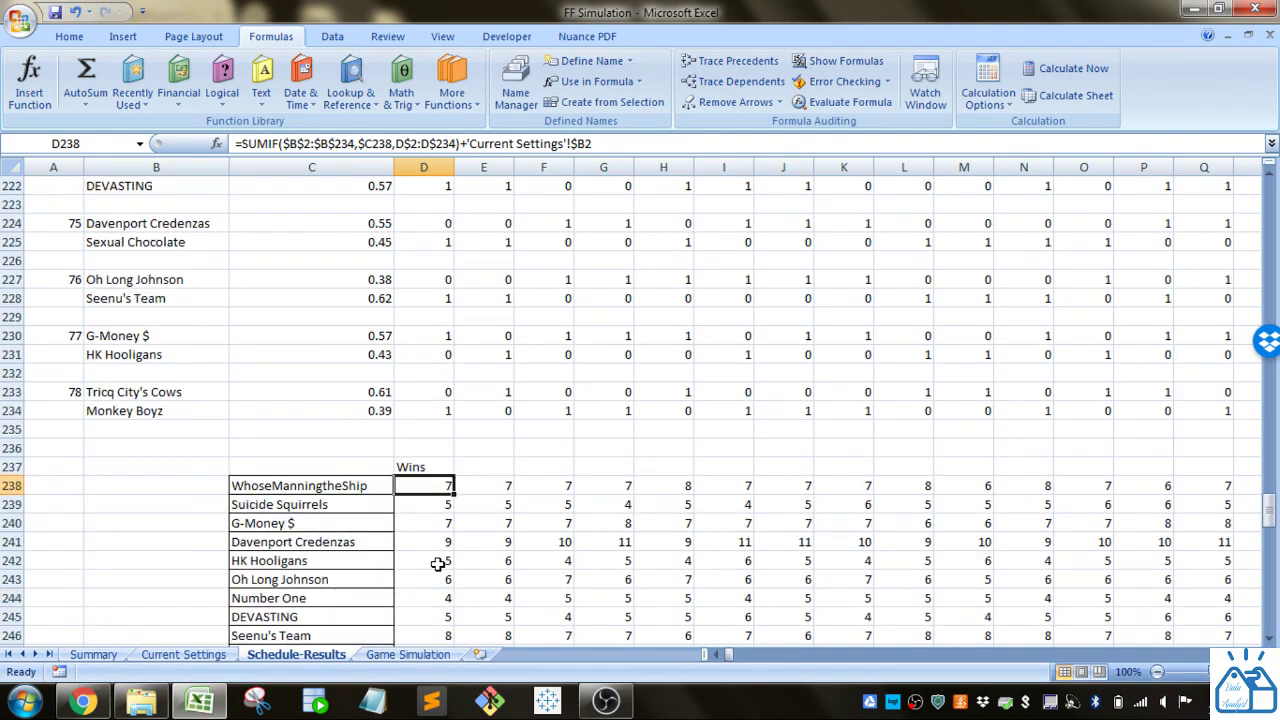
scroll(438, 564, down, 2)
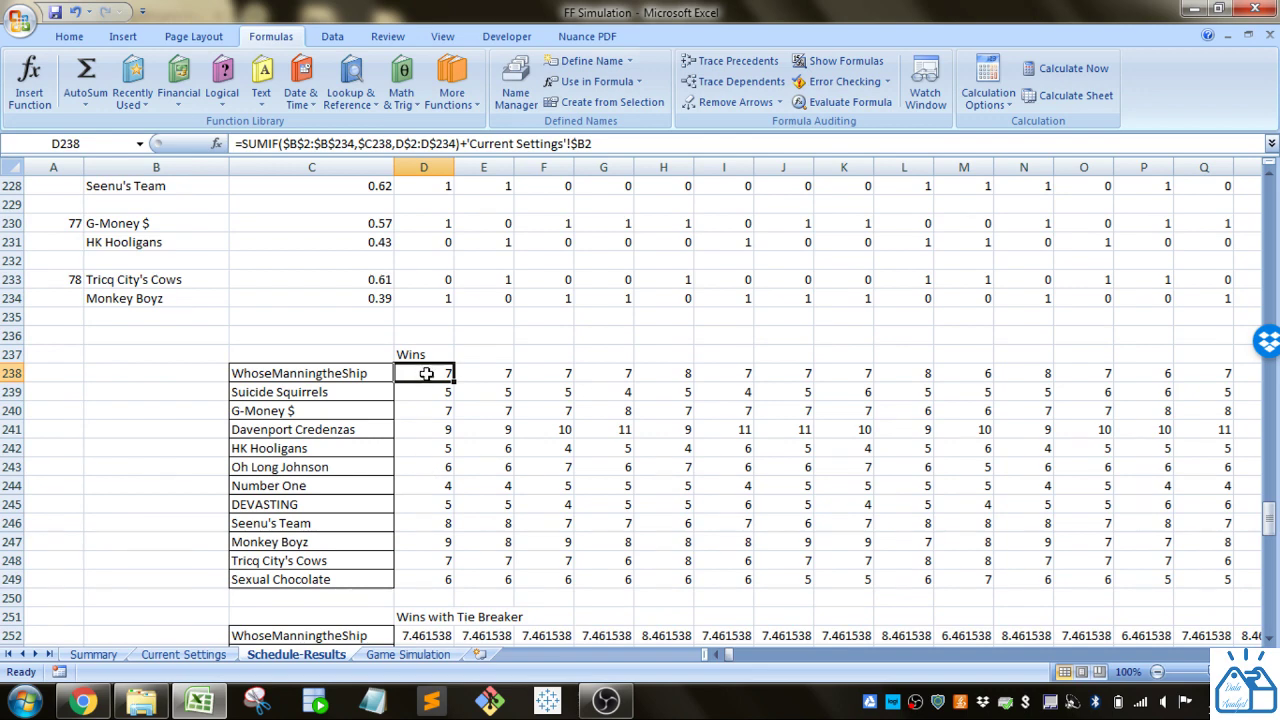
Review Davenport Credenzas' simulated win totals and SUMIF formulas in row 241, from E241 across to G241.
key(Right)
key(Down)
key(Down)
key(Down)
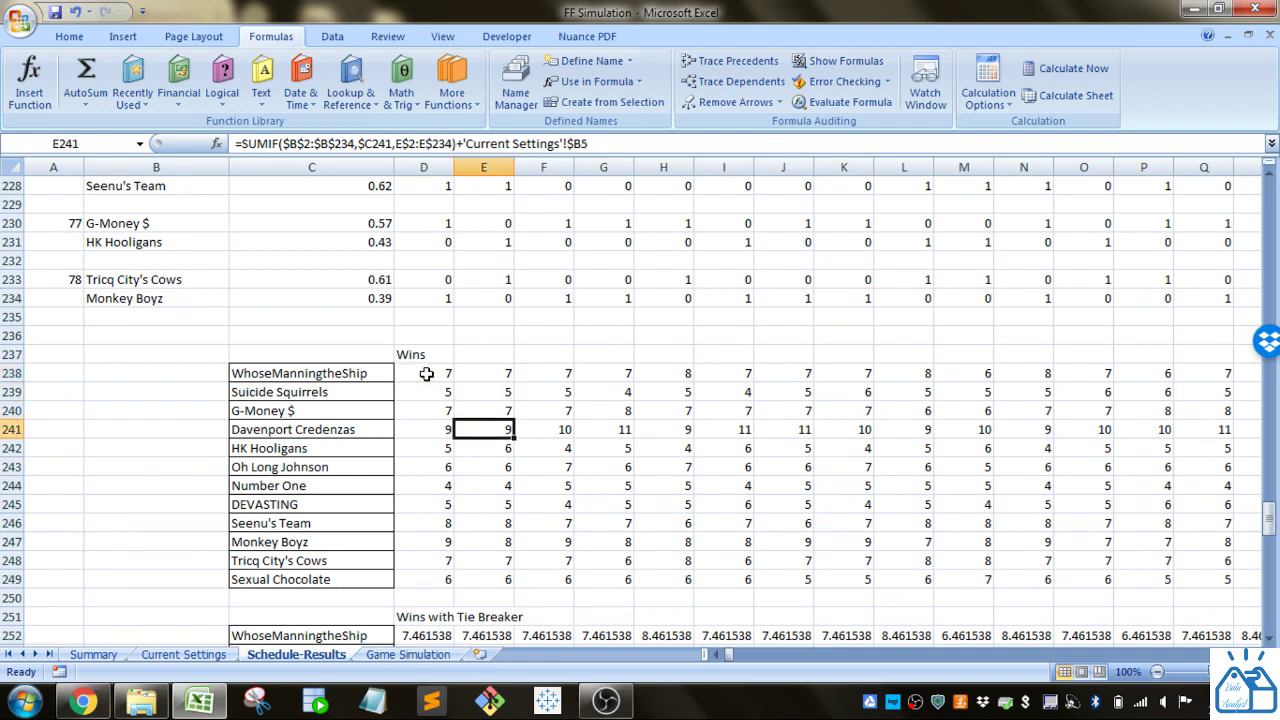
key(Right)
key(Right)
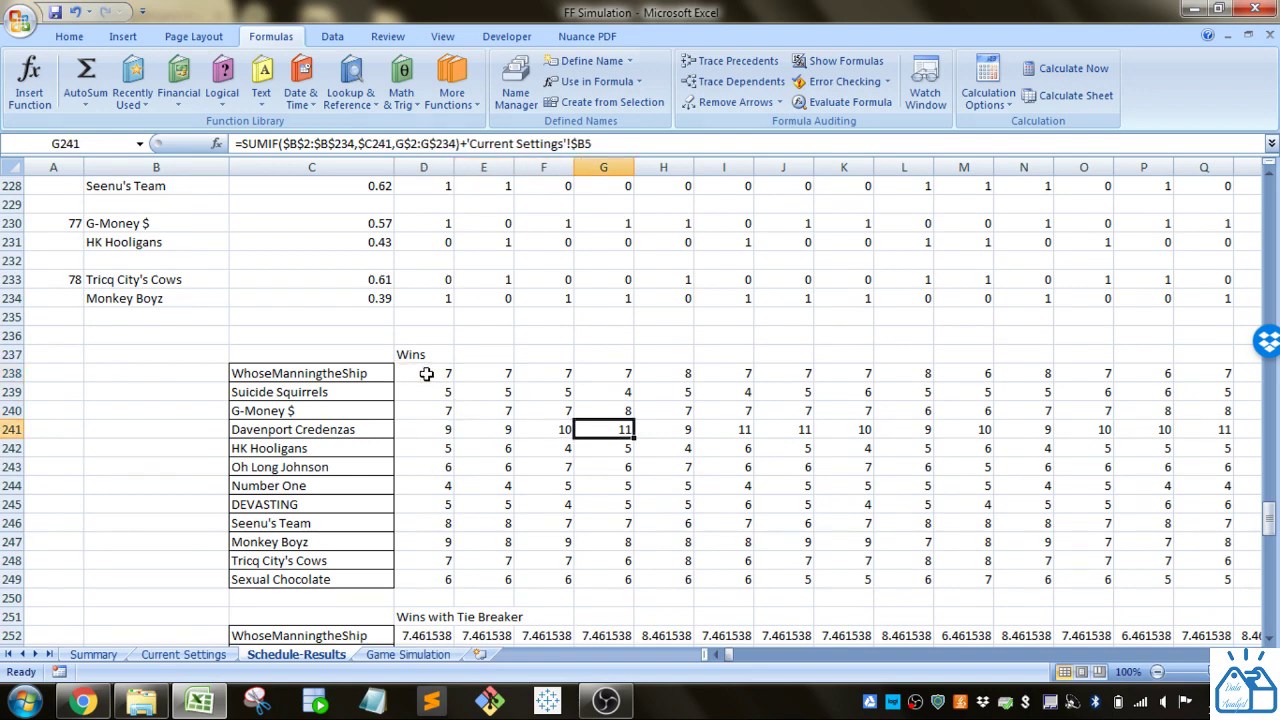
Examine the Wins with Tie Breaker formula in D252 and the Tie Breaker column it references on the Current Settings sheet.
scroll(427, 375, down, 3)
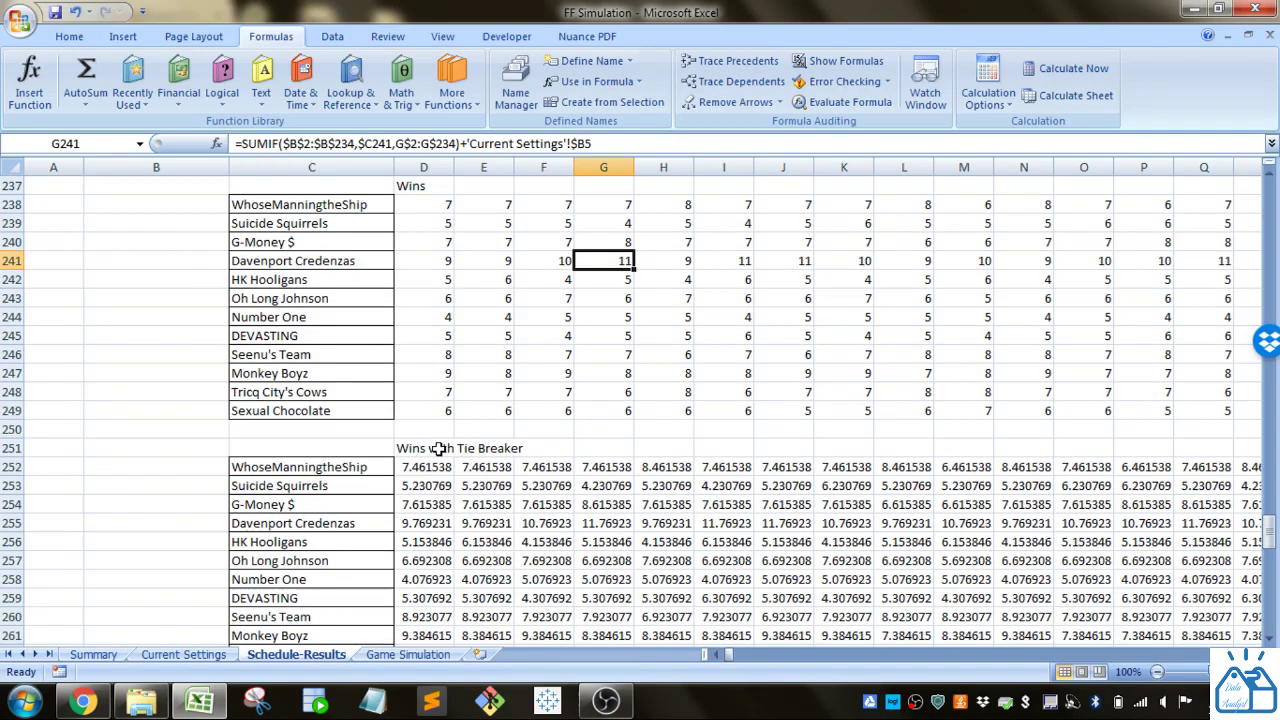
click(437, 468)
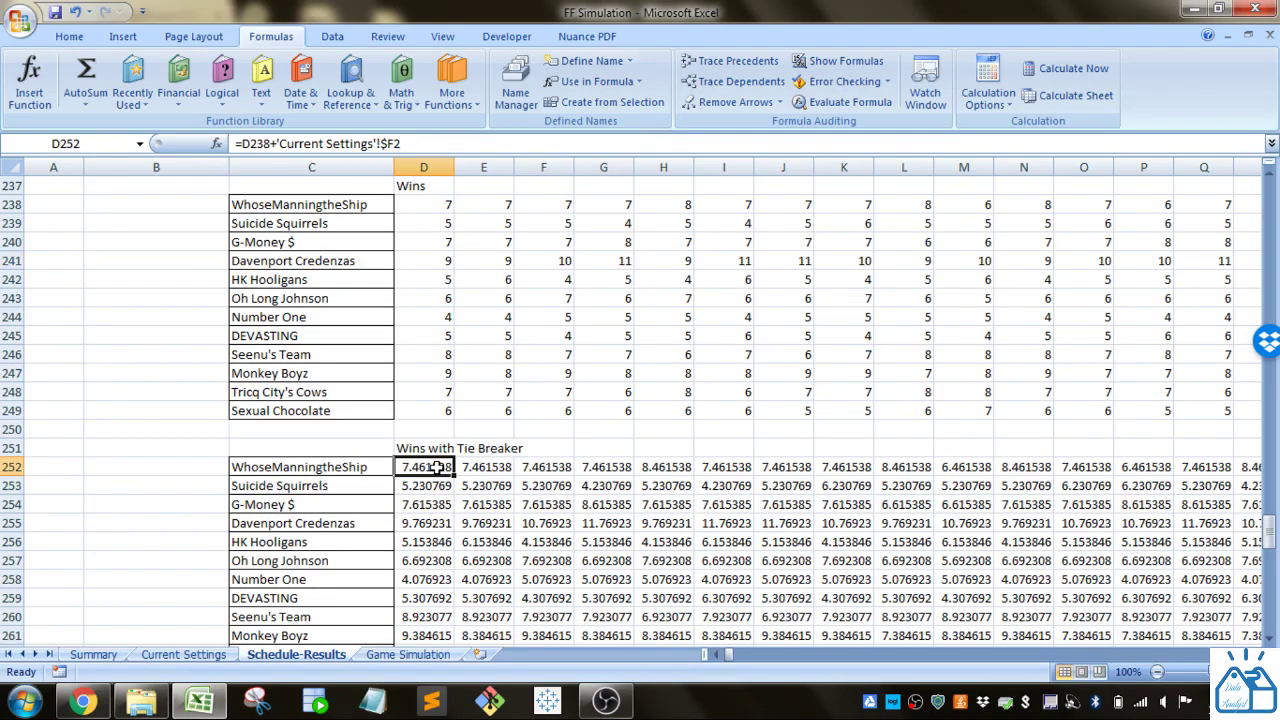
click(195, 655)
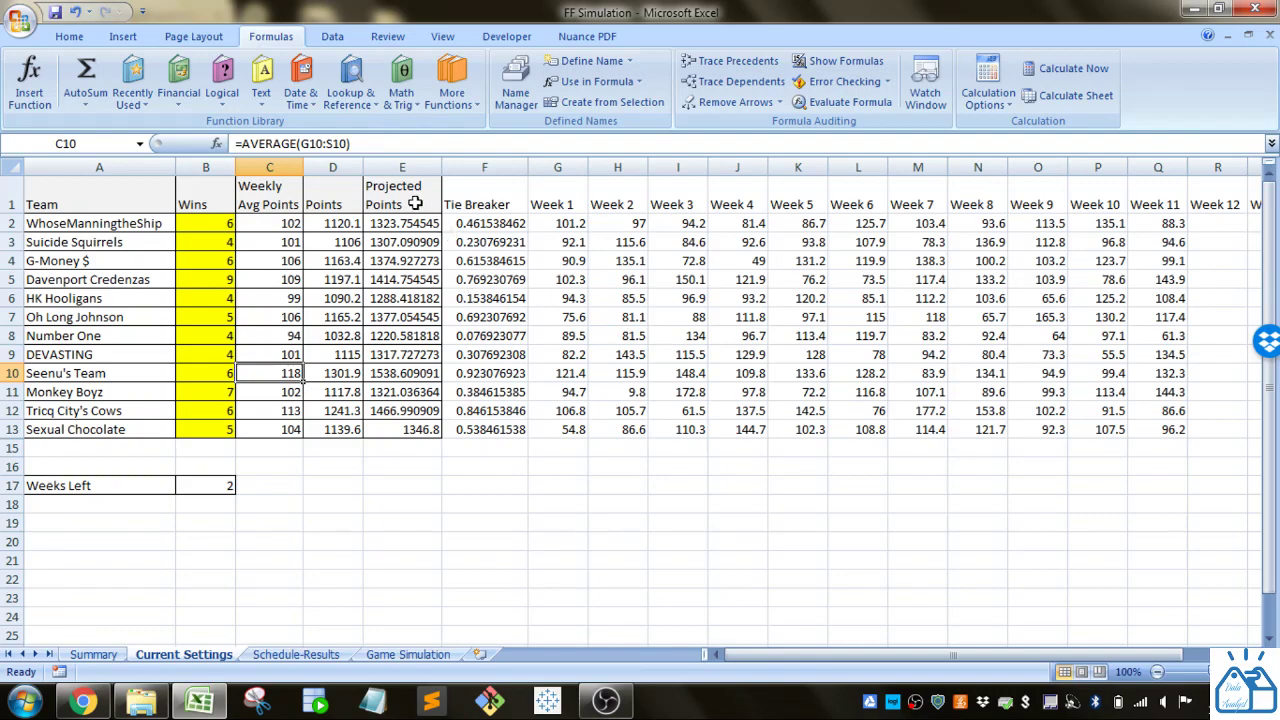
click(296, 655)
scroll(418, 548, down, 1)
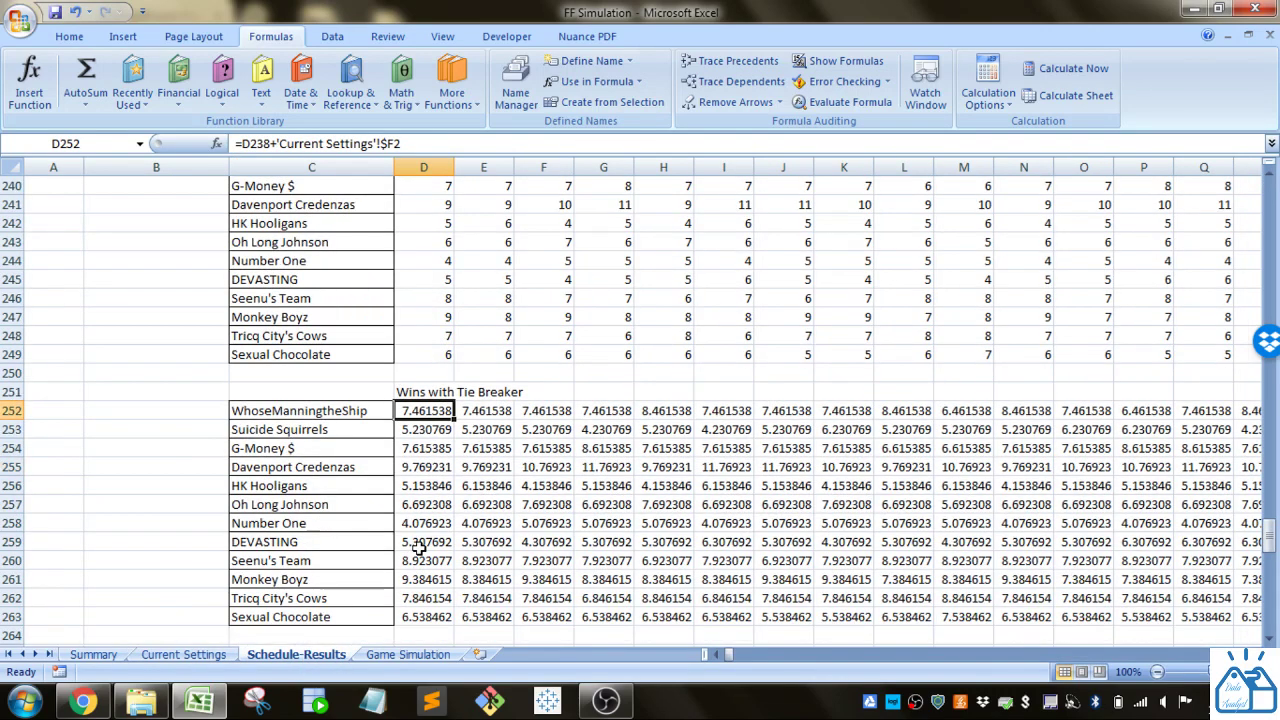
Compare the wins of WhoseManningtheShip and G-Money $ in D238 and D240 with their tie-breaker totals in D252 and D254.
scroll(418, 548, up, 1)
click(427, 206)
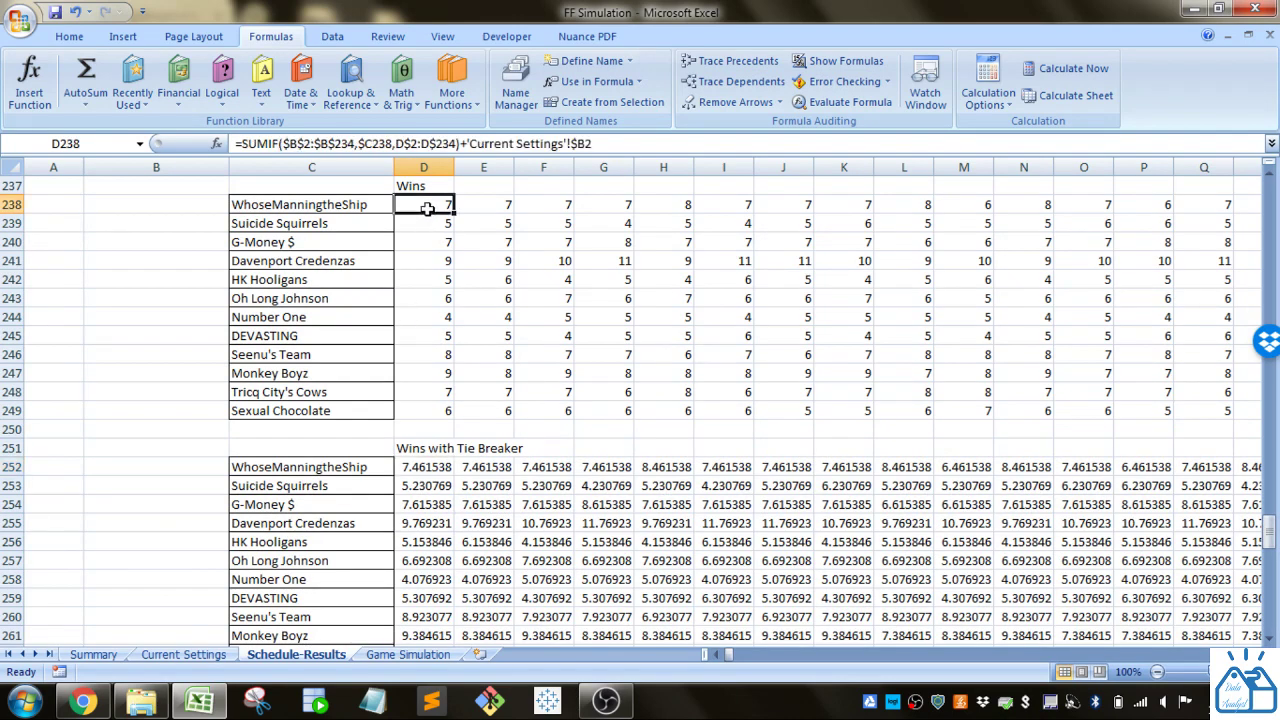
click(428, 242)
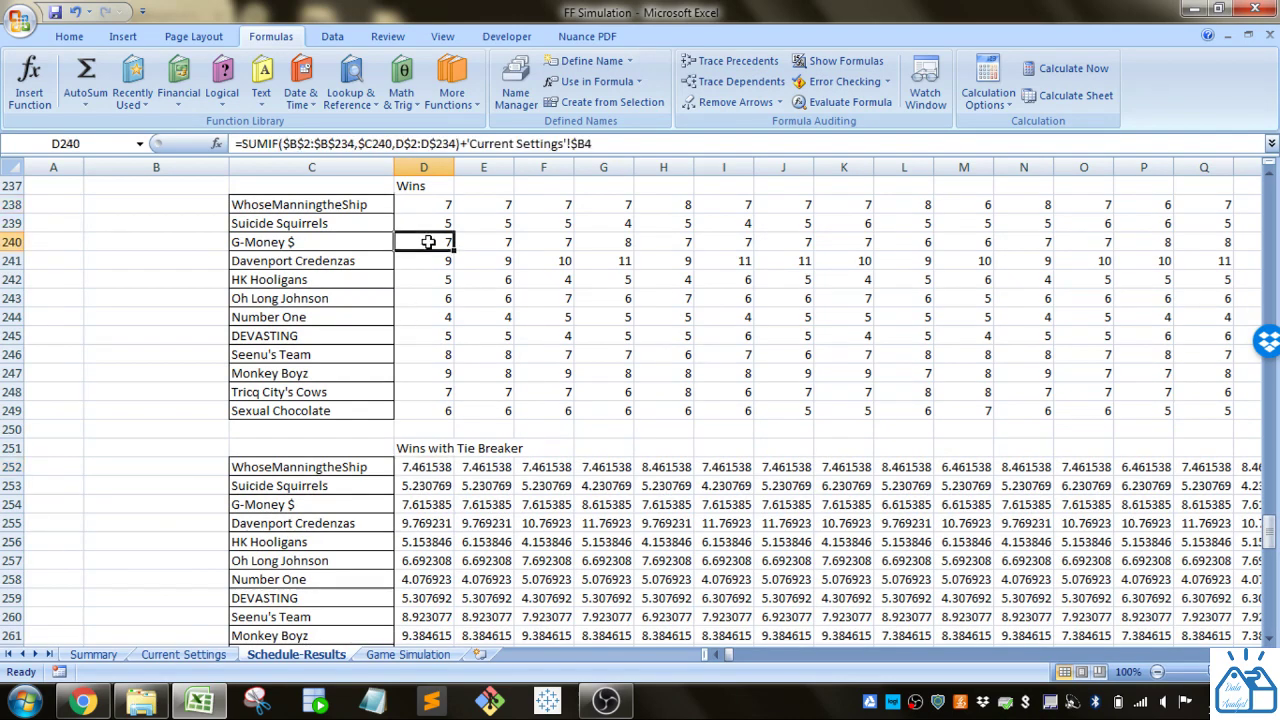
scroll(428, 242, down, 1)
click(428, 449)
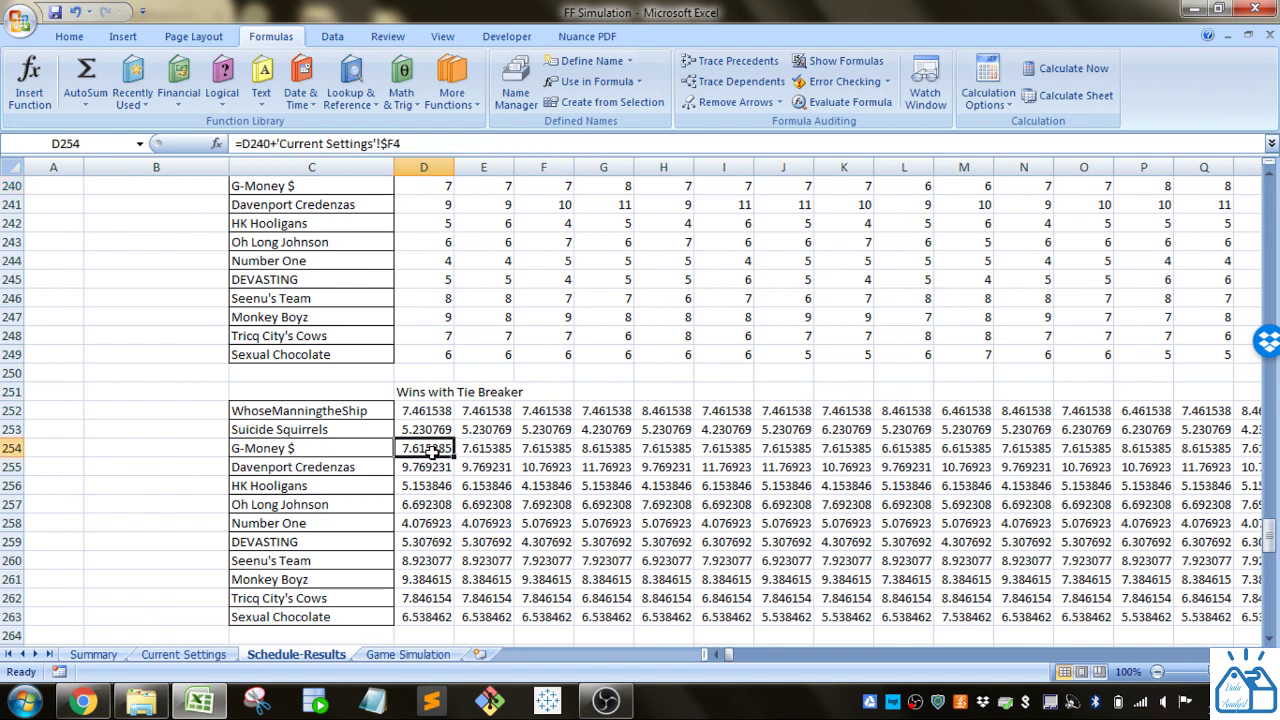
click(427, 410)
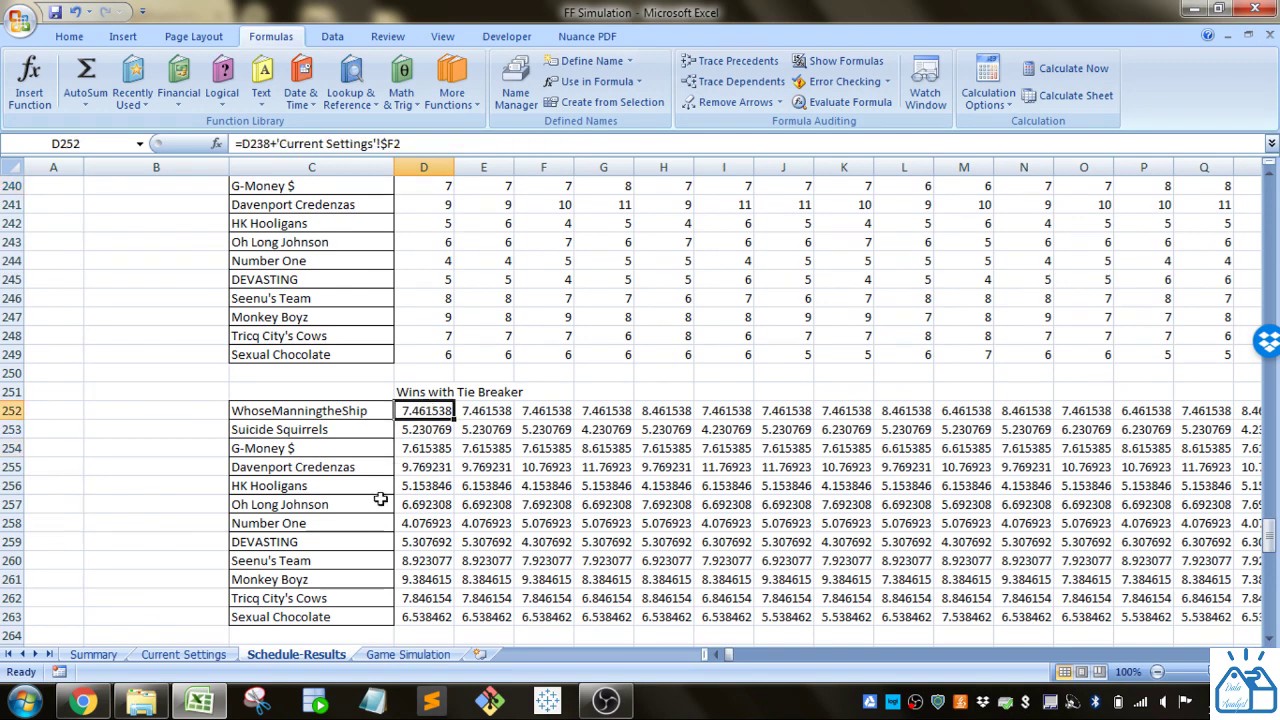
click(430, 450)
scroll(430, 450, up, 1)
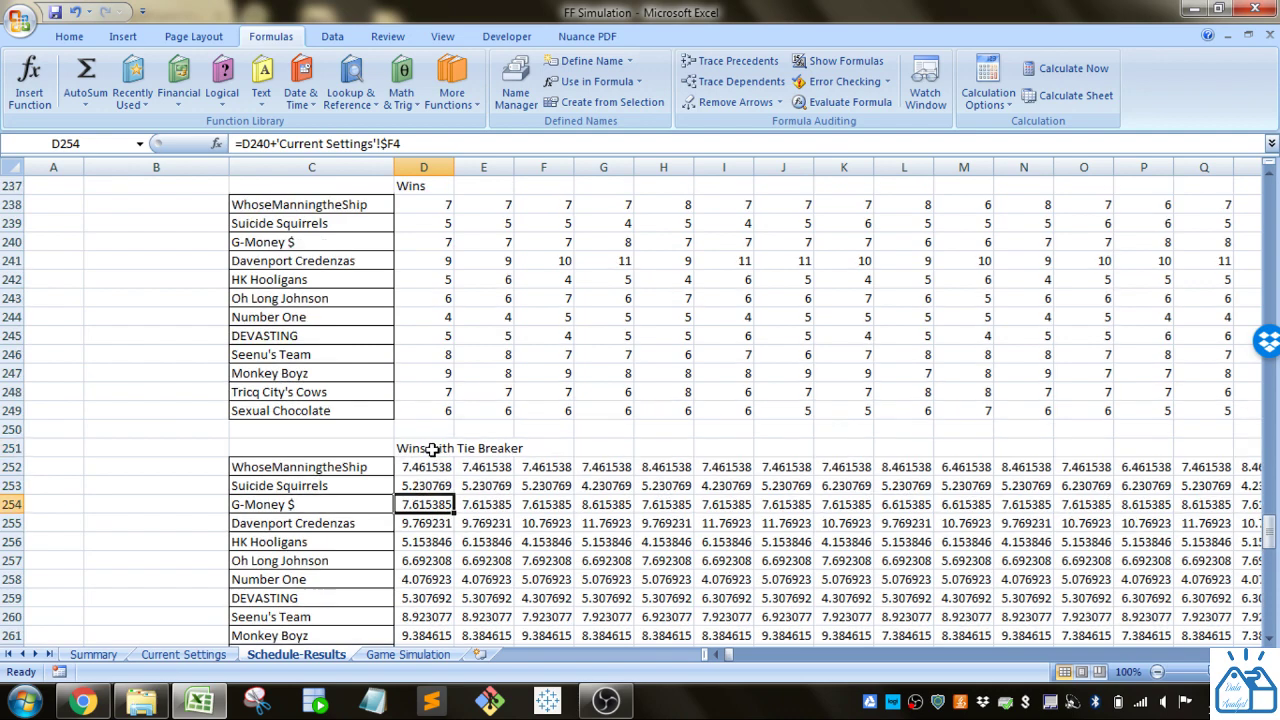
Compare the projected points formulas for G-Money $ and WhoseManningtheShip on the Current Settings sheet, then return to the Schedule-Results sheet.
scroll(425, 455, down, 1)
click(215, 658)
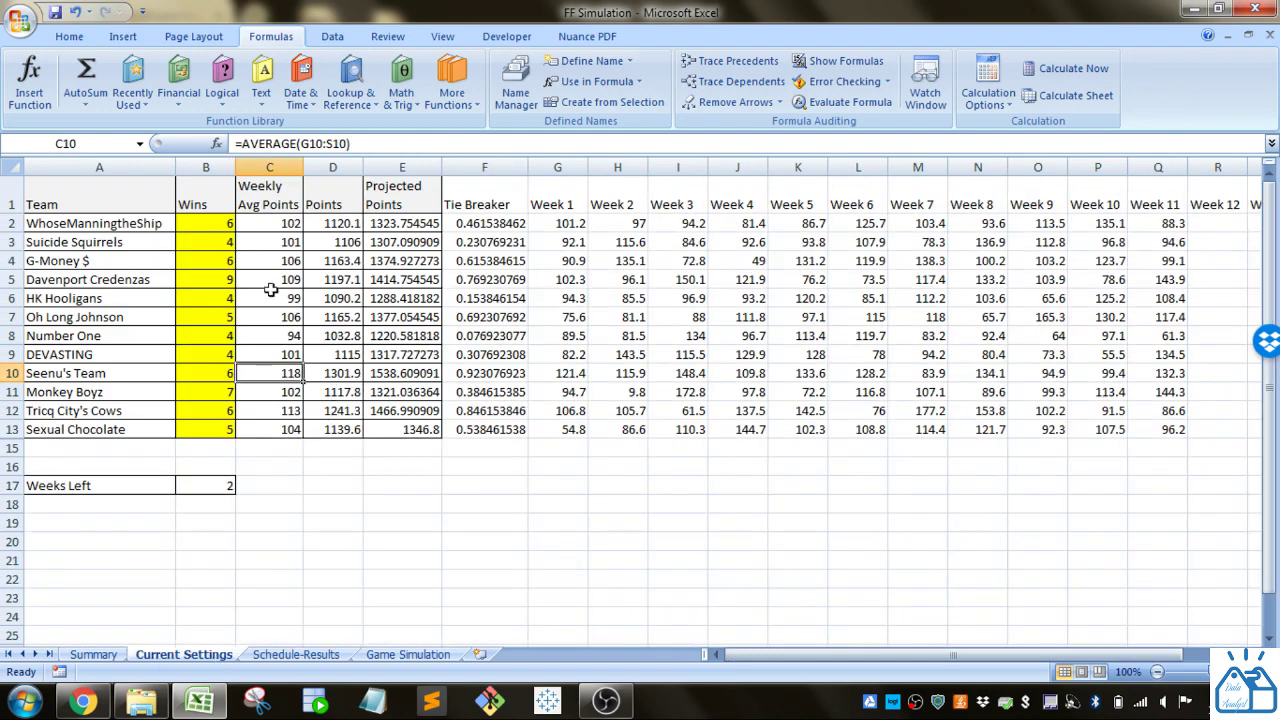
click(398, 259)
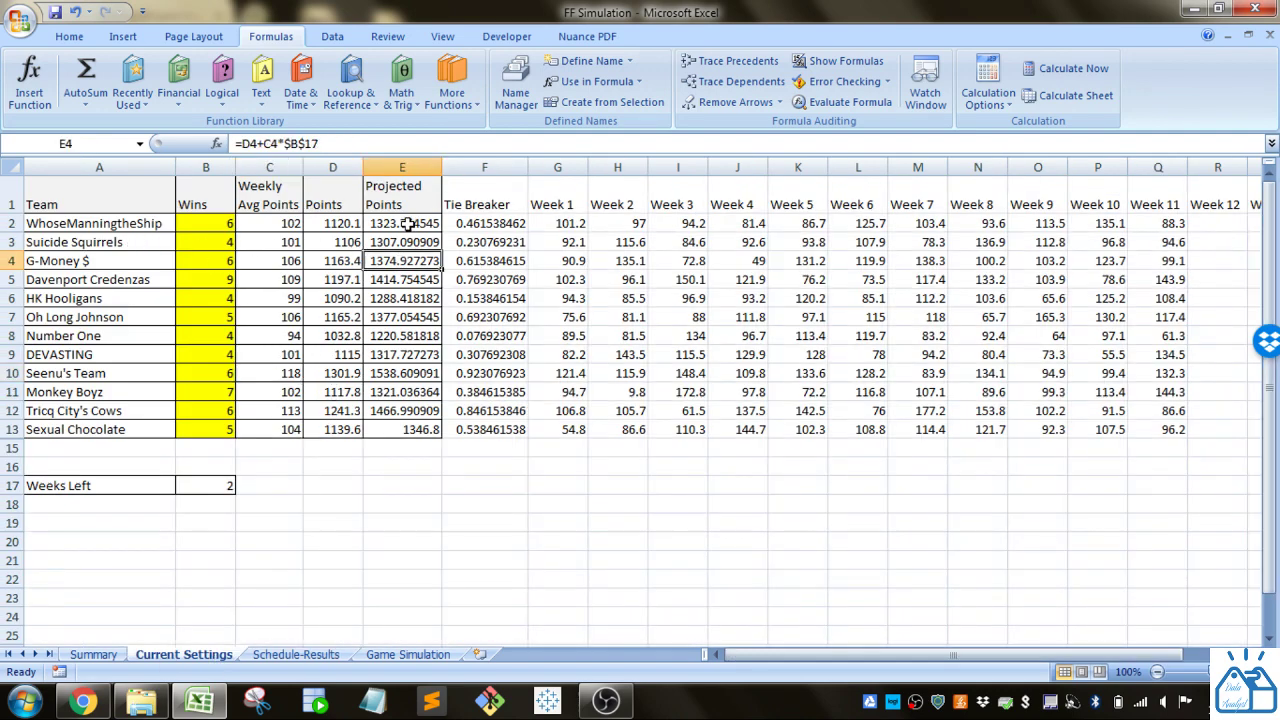
click(406, 224)
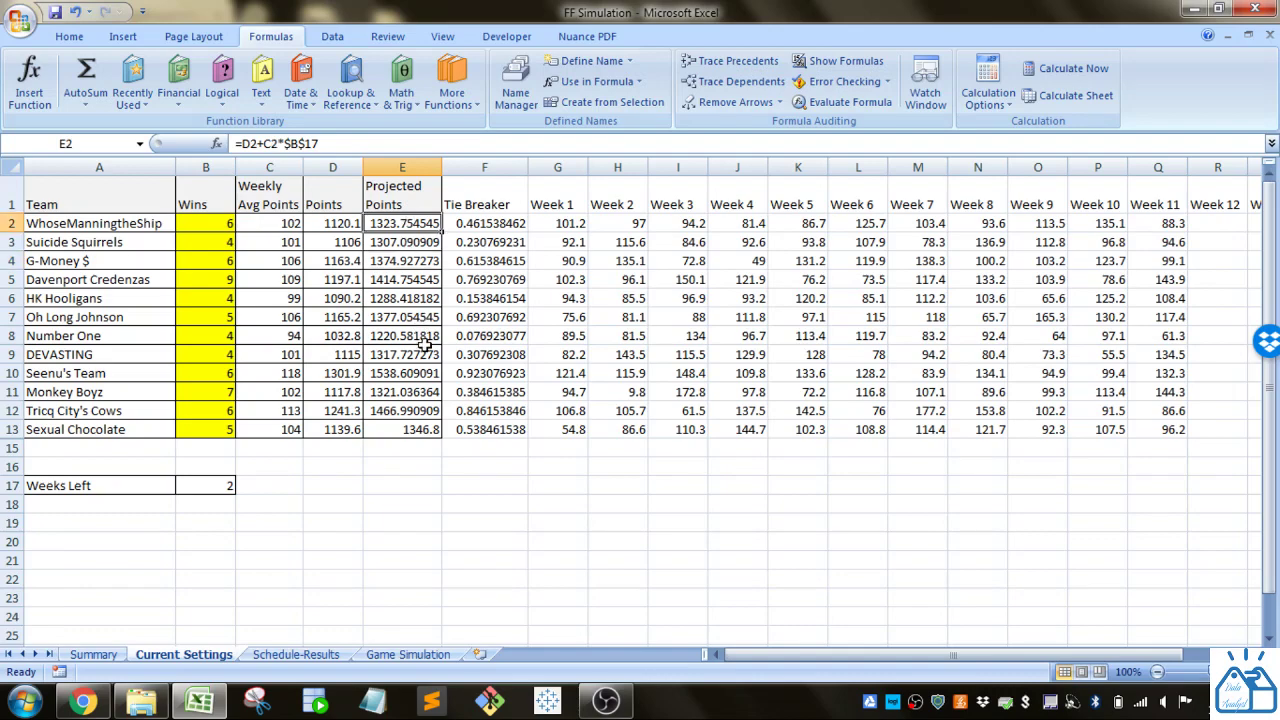
click(331, 654)
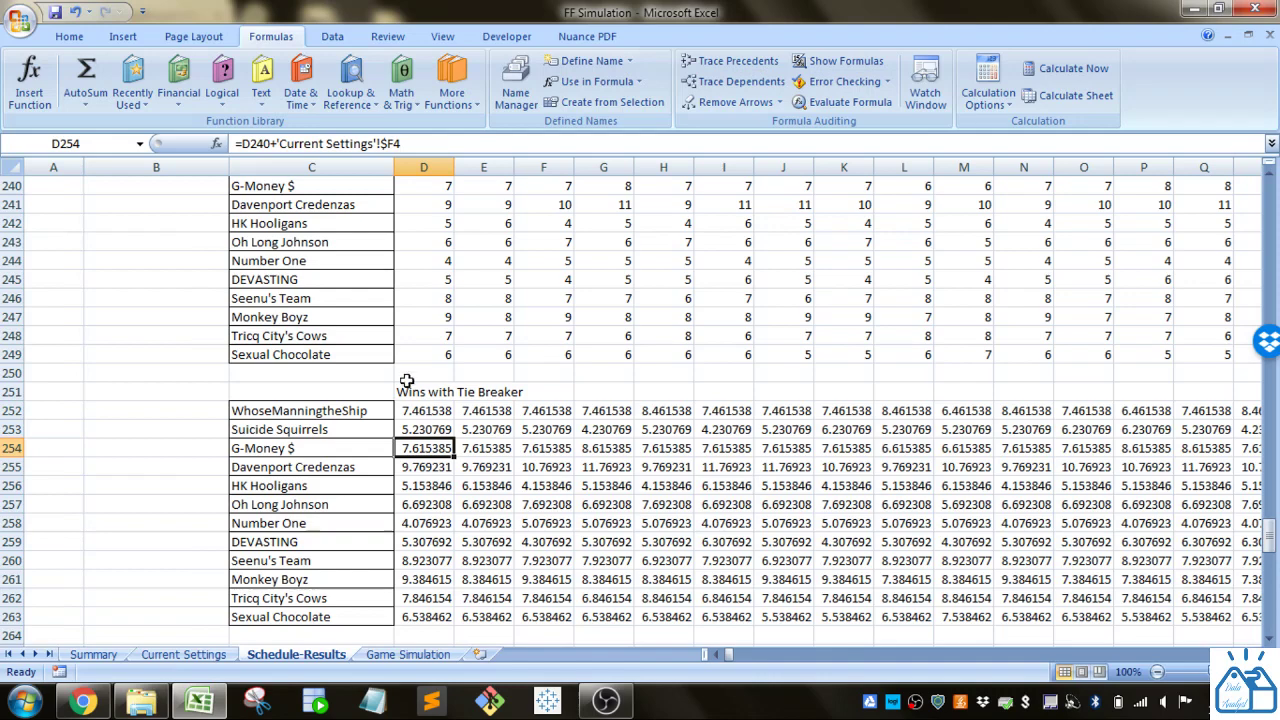
Examine the Playoff flags in D266:D277 and trace D266's PERCENTRANK formula to the tie-breaker totals in D252:D263.
scroll(455, 429, down, 1)
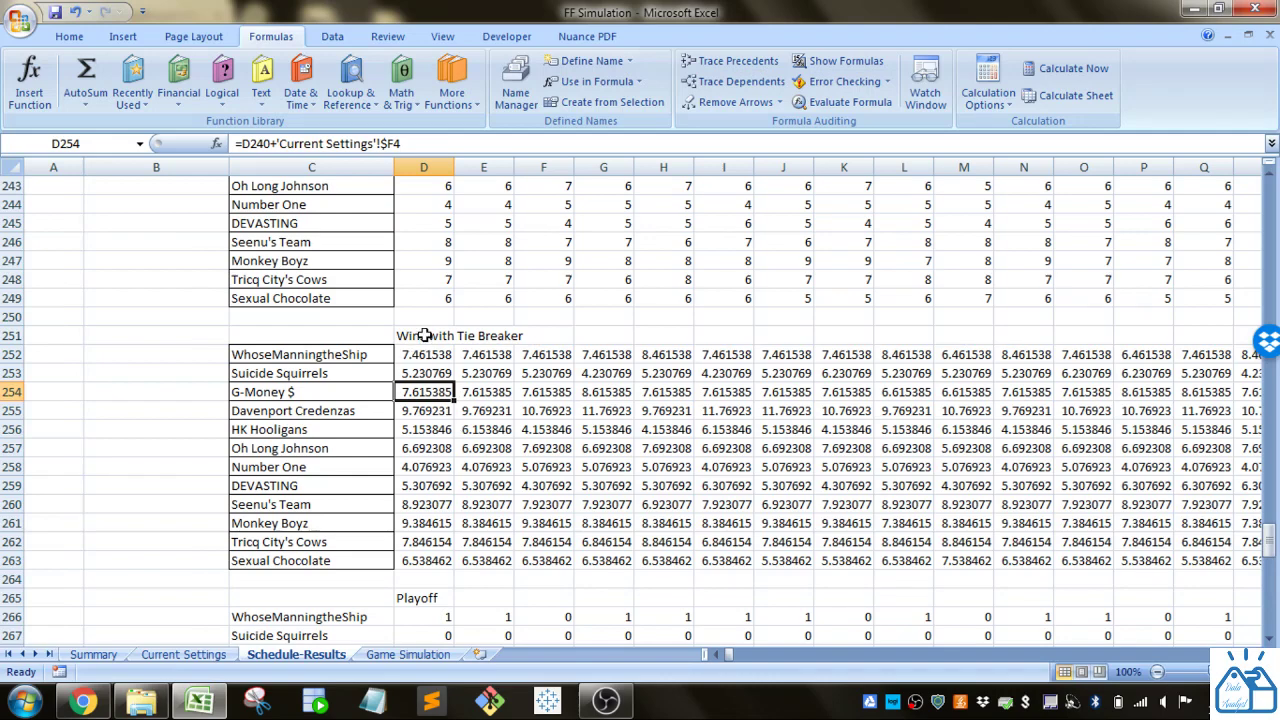
scroll(414, 455, down, 4)
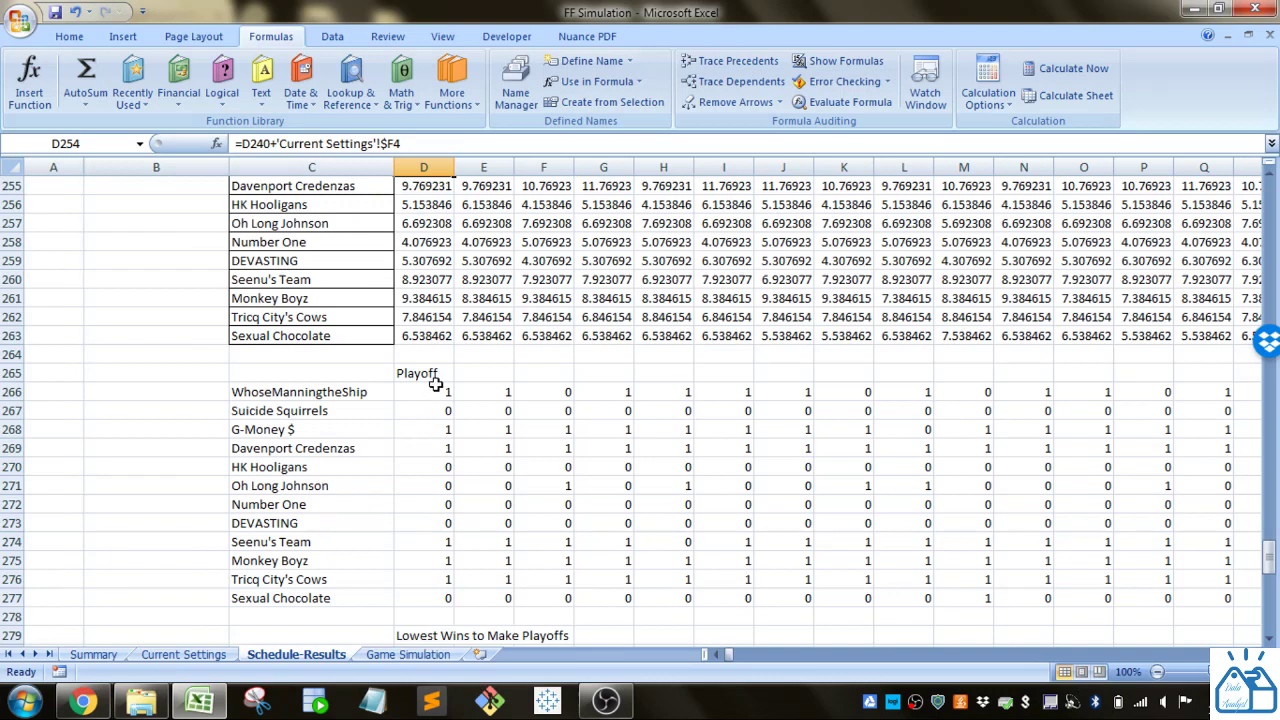
drag(429, 391, 430, 604)
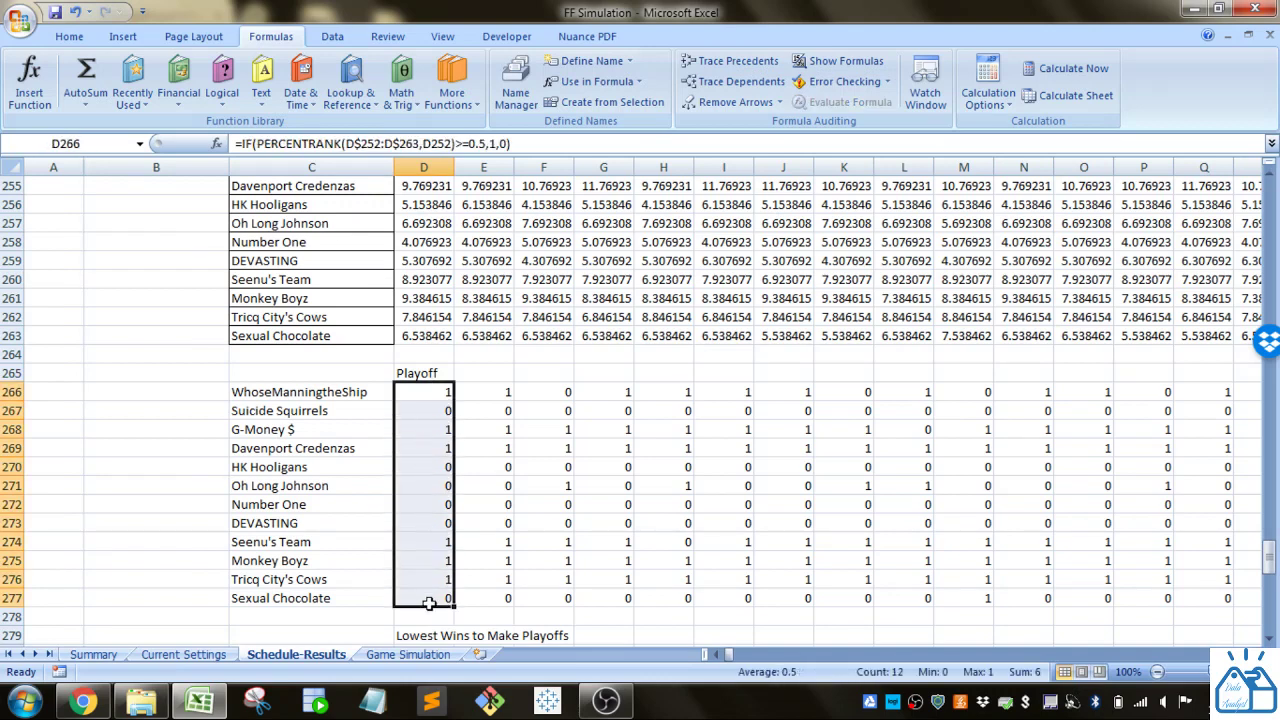
click(428, 394)
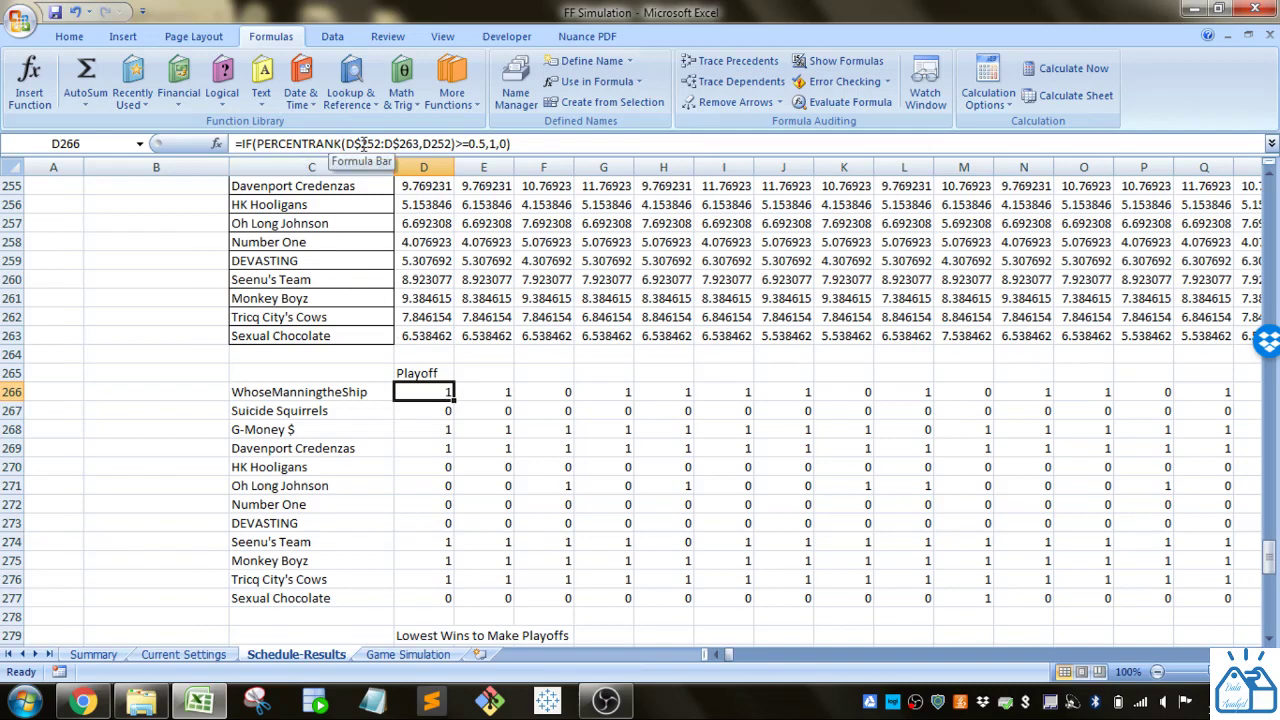
scroll(425, 342, up, 2)
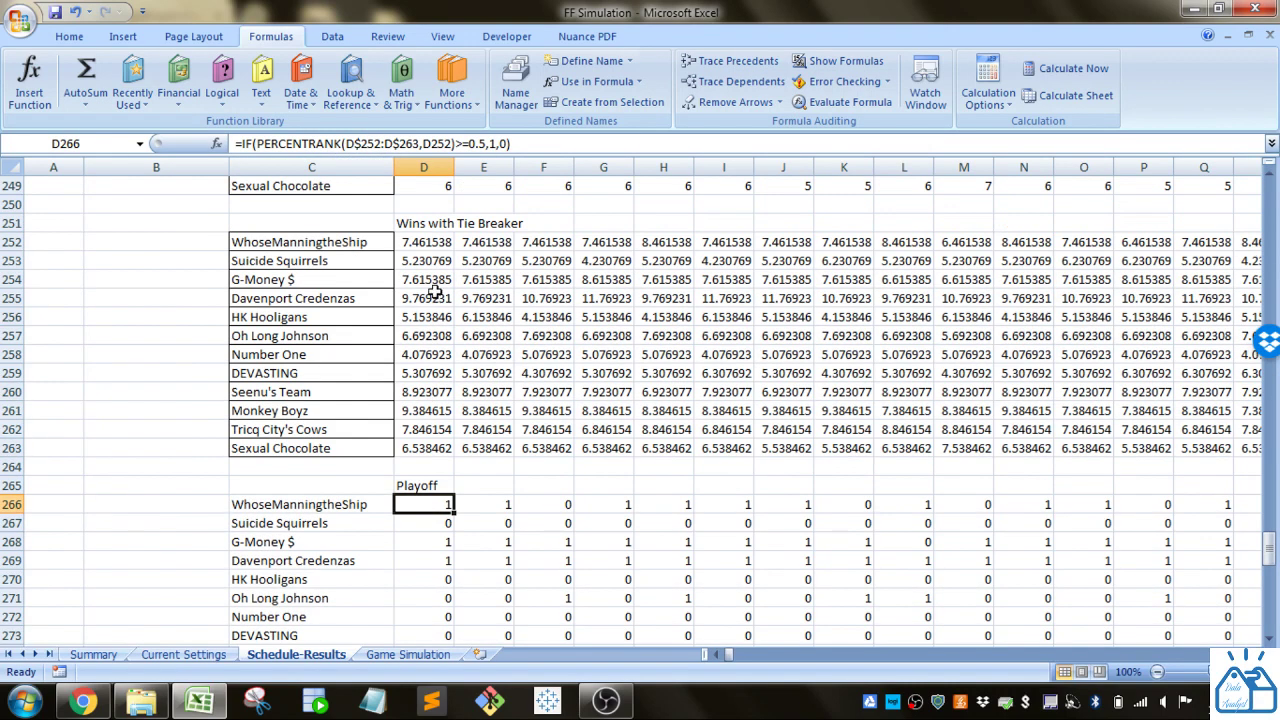
click(436, 446)
click(438, 500)
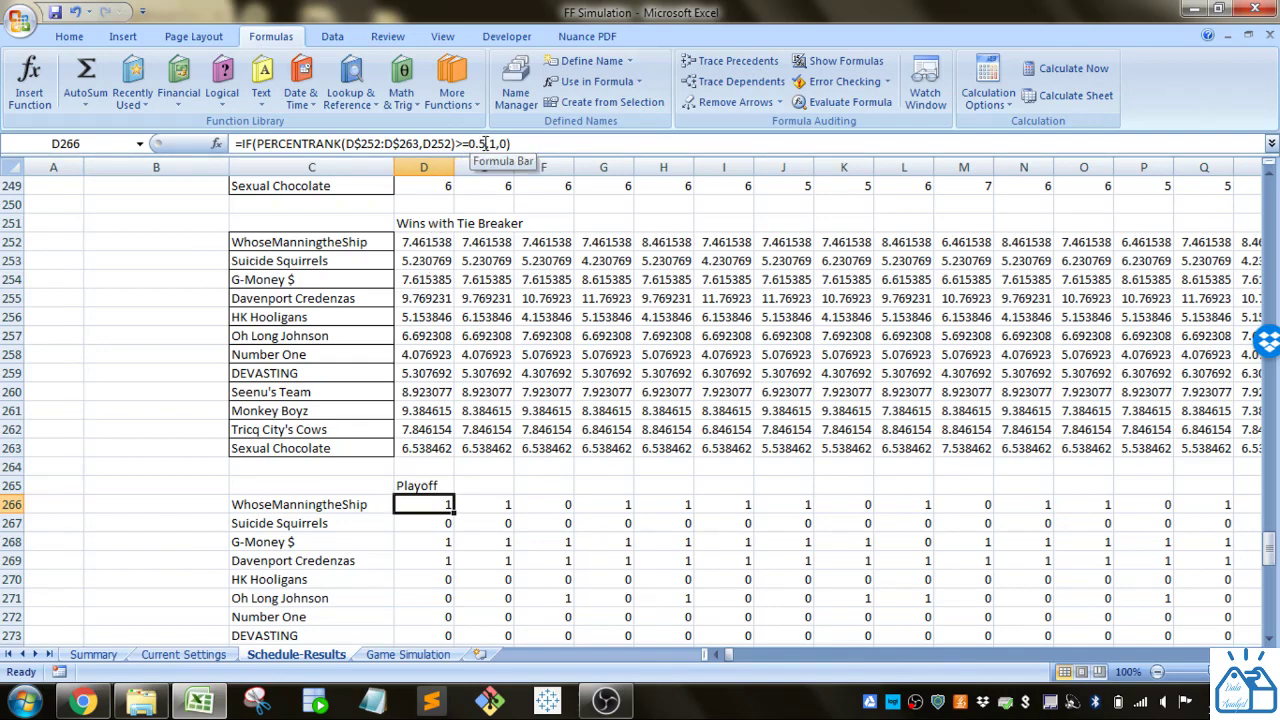
Inspect the 0.5 threshold and the 1 and 0 outcomes in D266's playoff formula, leaving the formula as it is.
drag(485, 143, 469, 144)
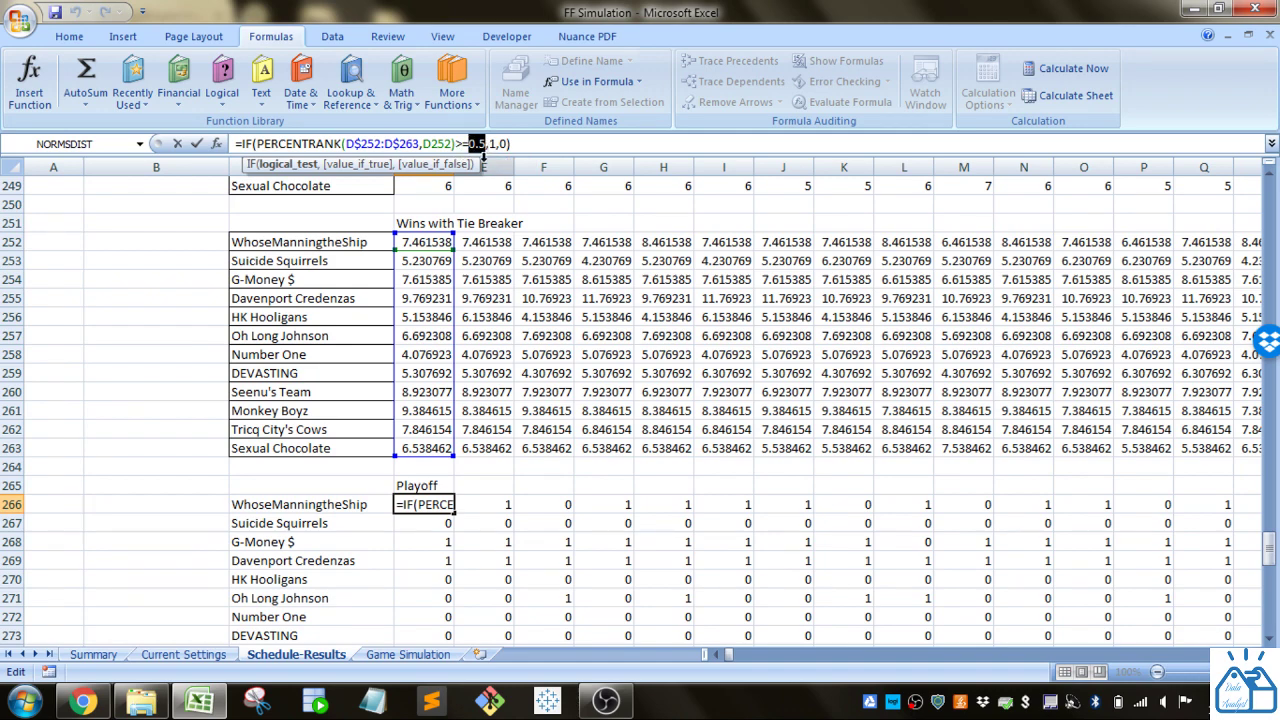
shift+click(503, 143)
click(495, 144)
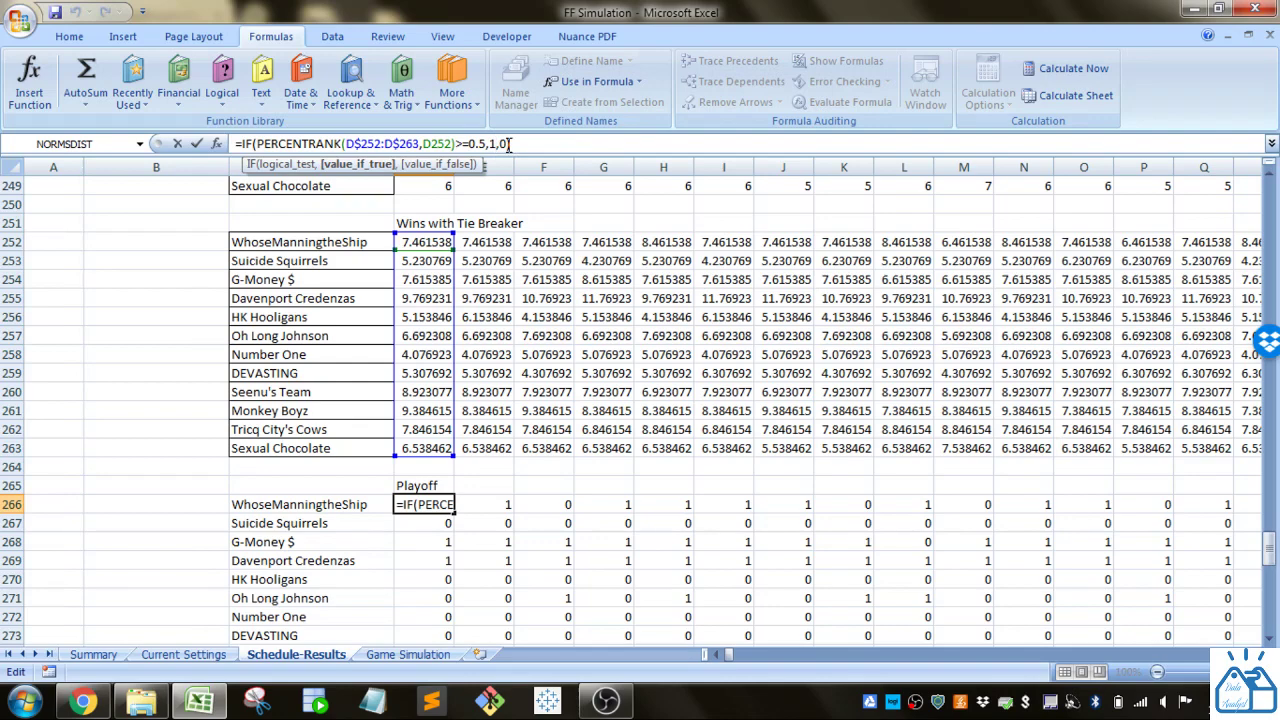
click(506, 144)
key(Return)
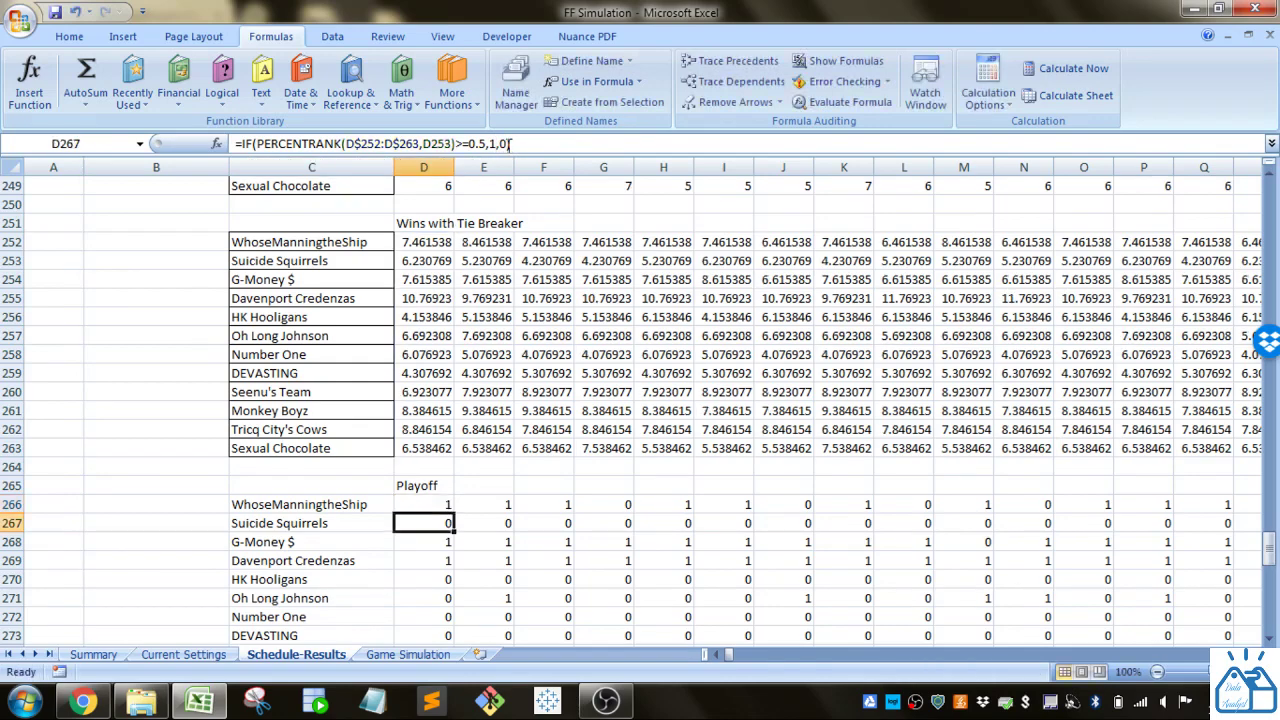
Review the Playoff table's flags for the simulations in columns D and E, selecting E266:E277.
scroll(470, 537, down, 3)
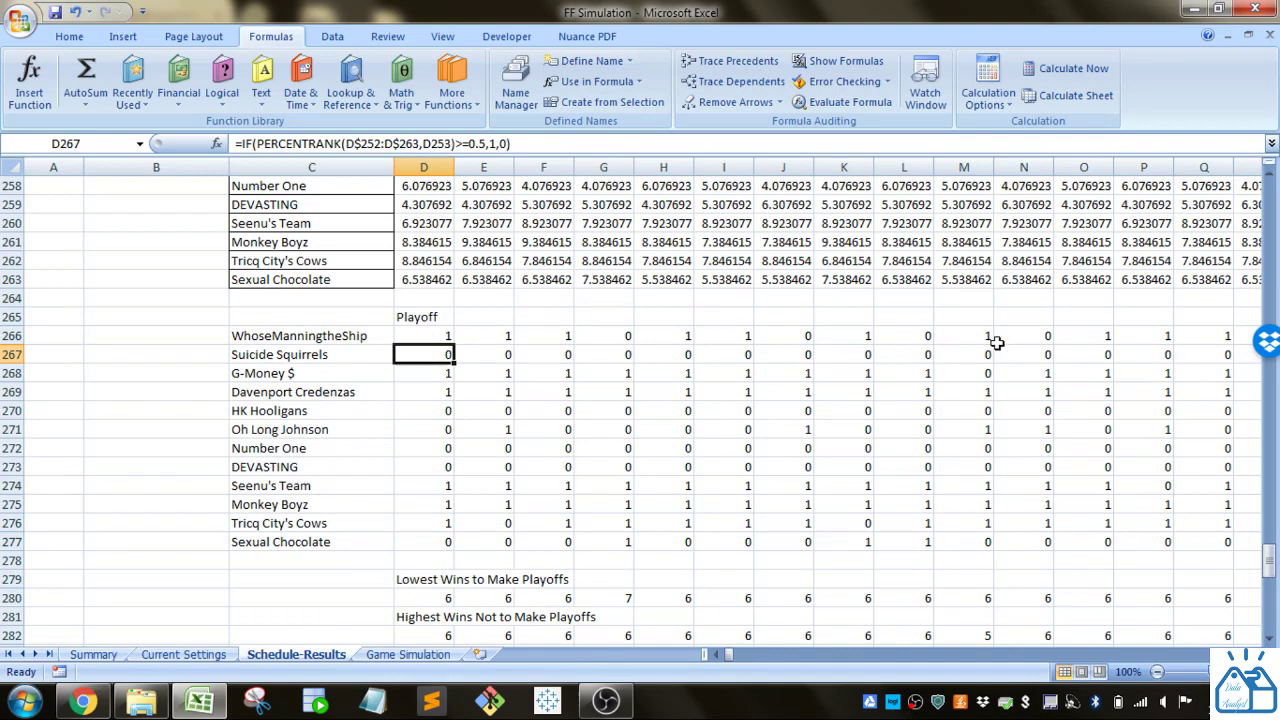
click(426, 338)
drag(426, 338, 495, 338)
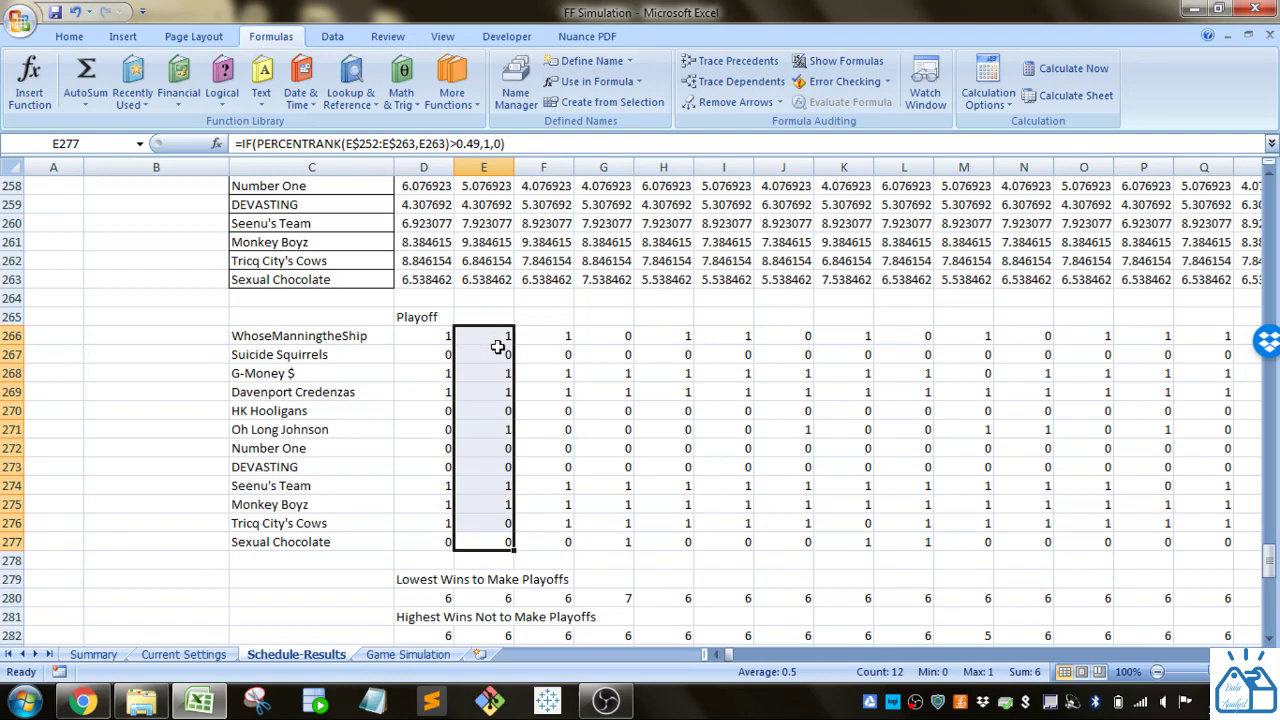
Examine the % Make Playoffs formulas for DEVASTING, WhoseManningtheShip and Davenport Credenzas on the Summary sheet, checking current wins on Current Settings.
click(95, 652)
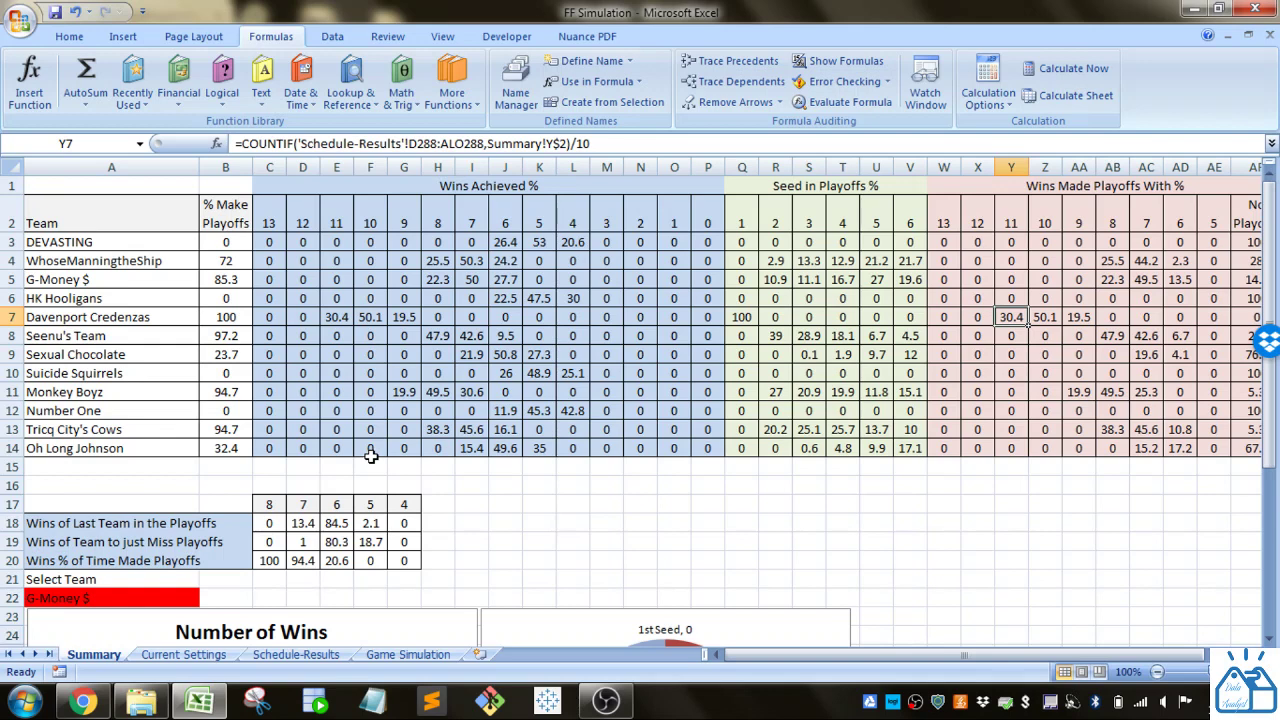
click(243, 241)
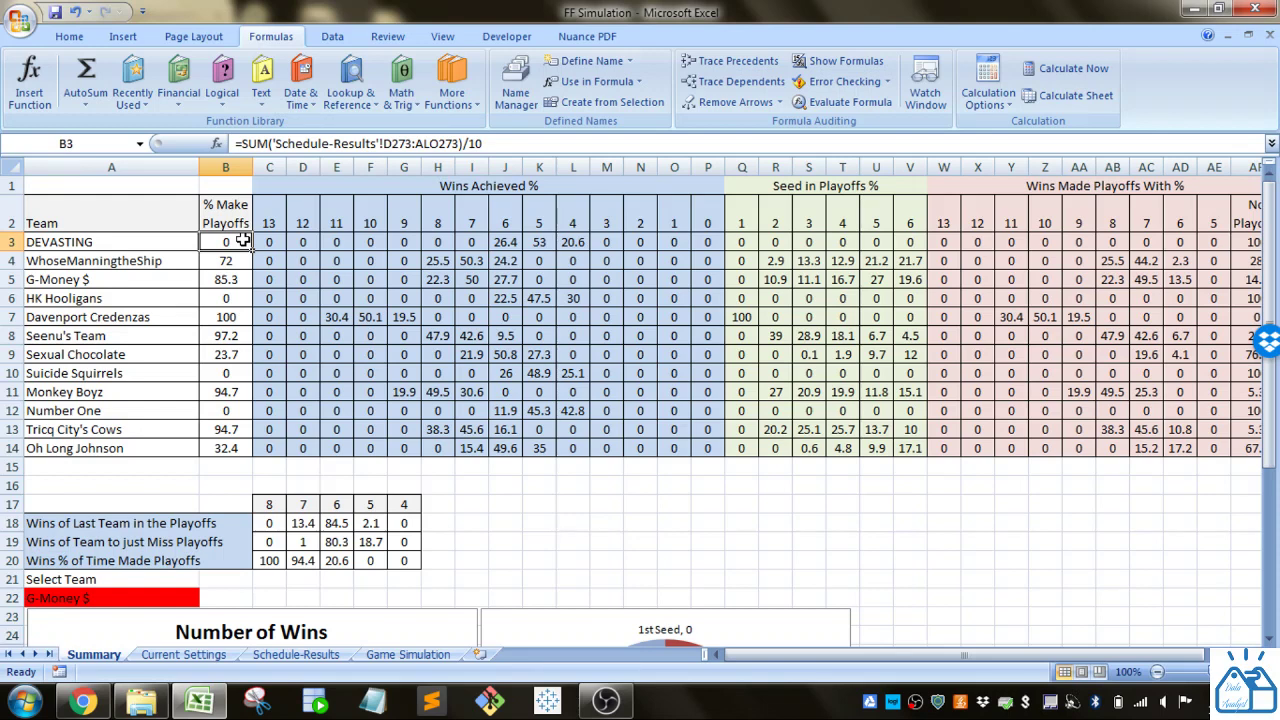
click(230, 257)
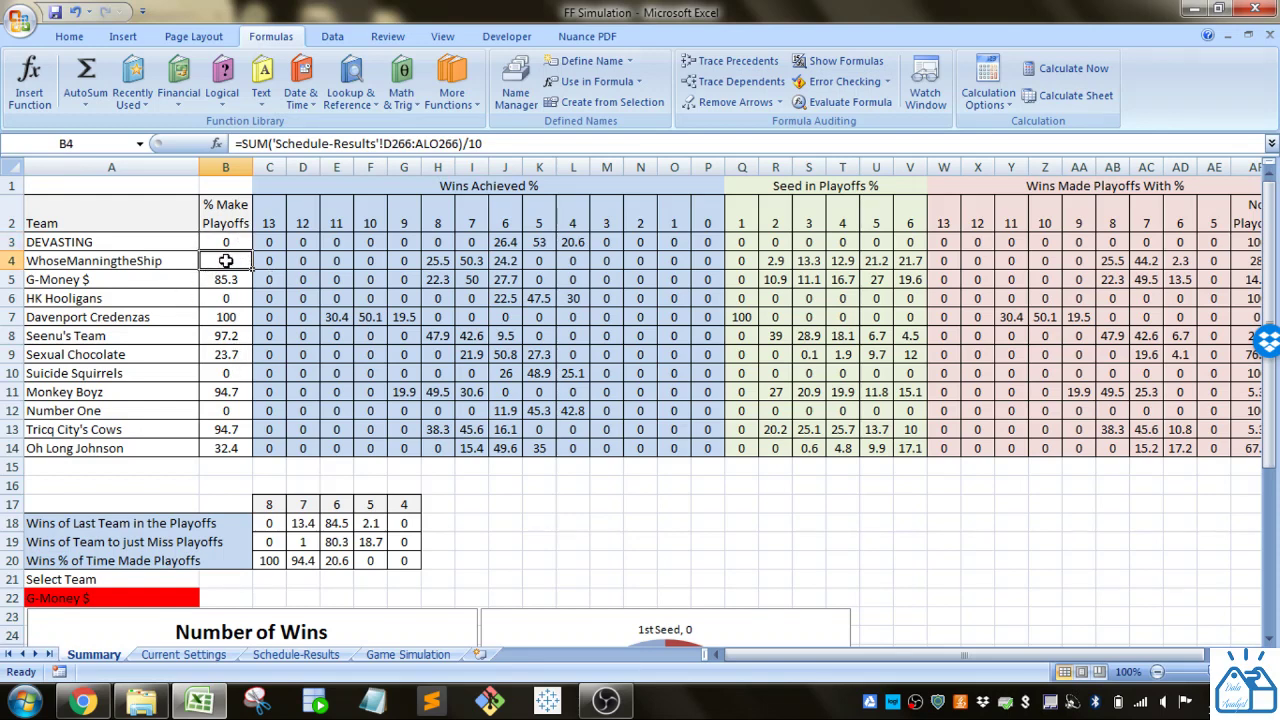
click(208, 316)
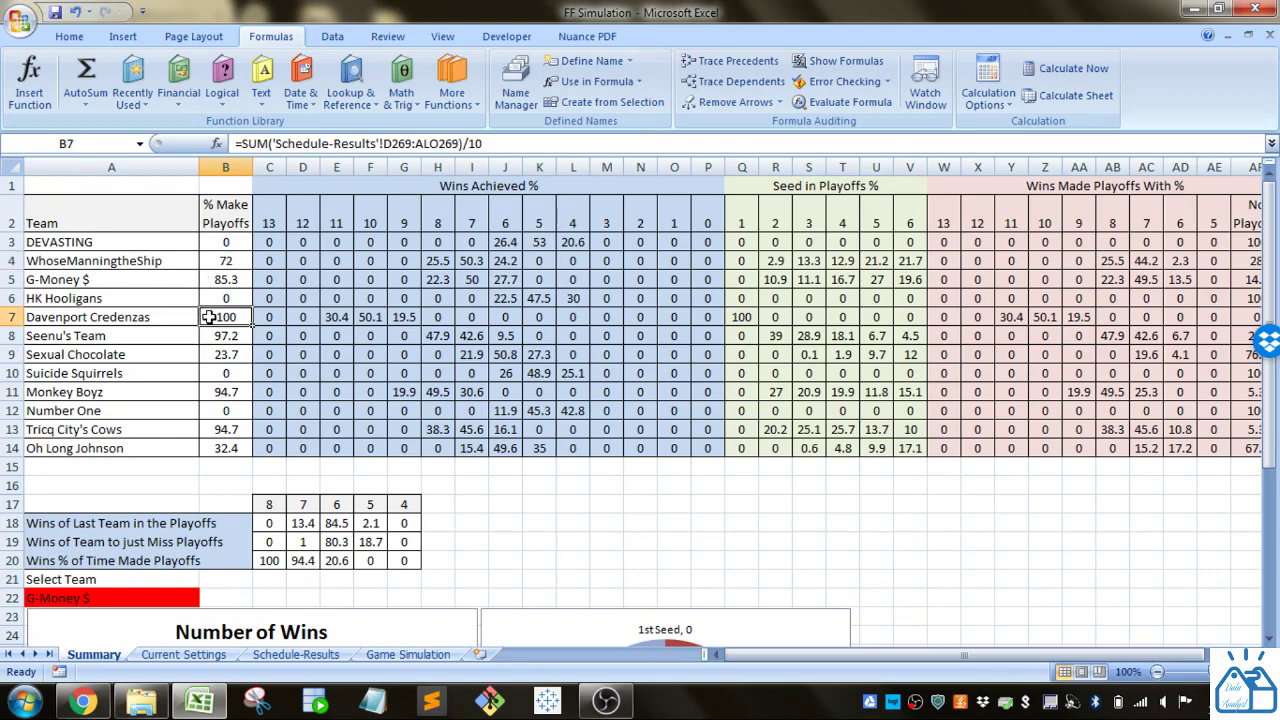
click(190, 654)
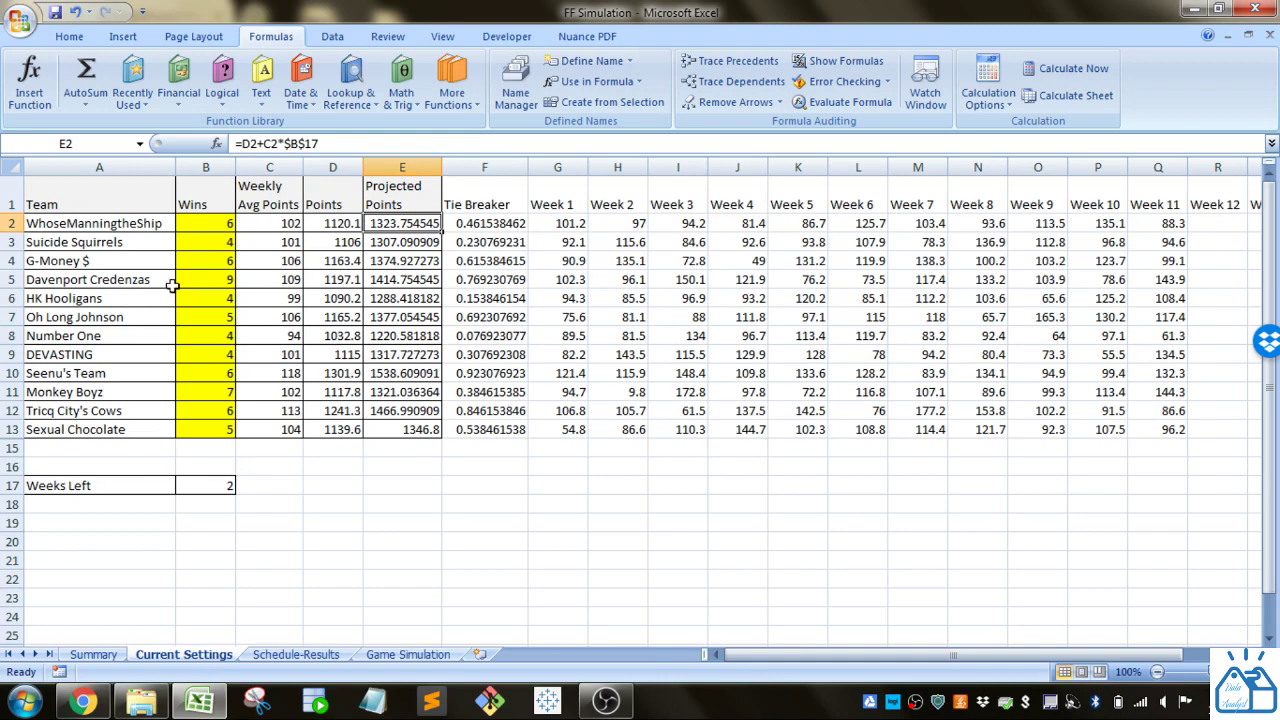
click(95, 654)
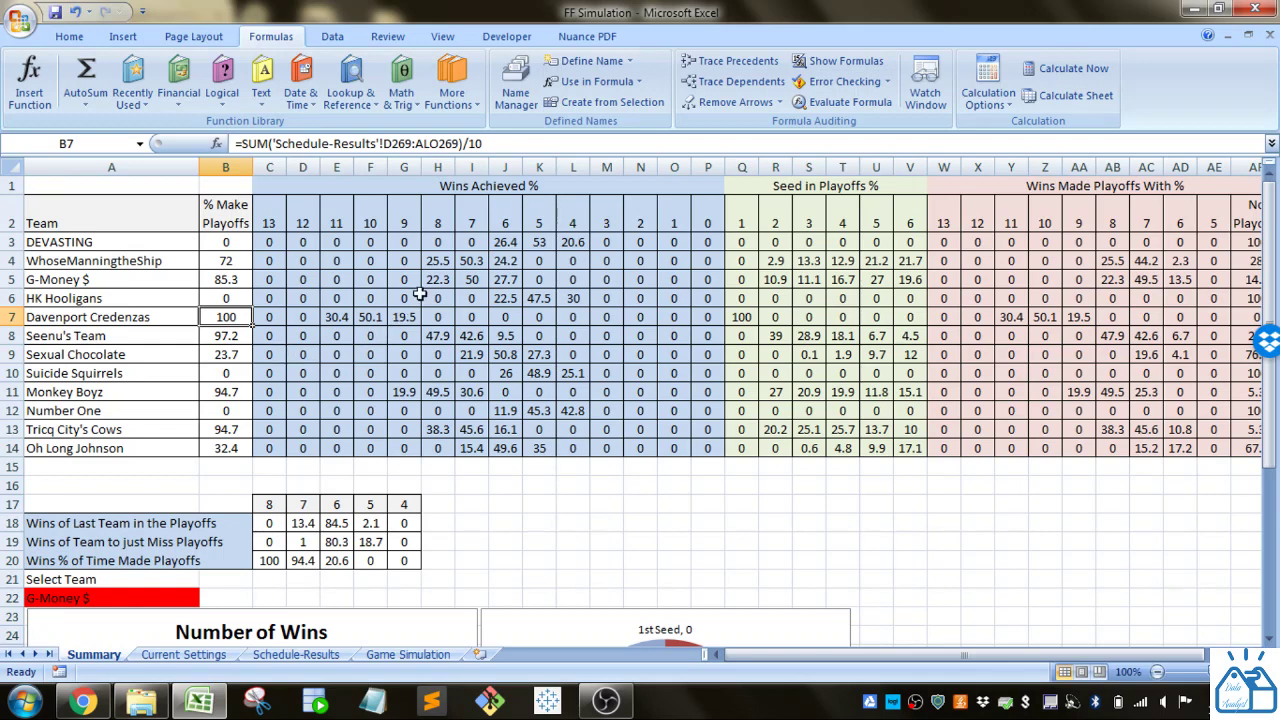
Review WhoseManningtheShip's win percentages in H4:J4 and set the Select Team cell A22 to Davenport Credenzas to view its charts.
drag(438, 261, 507, 257)
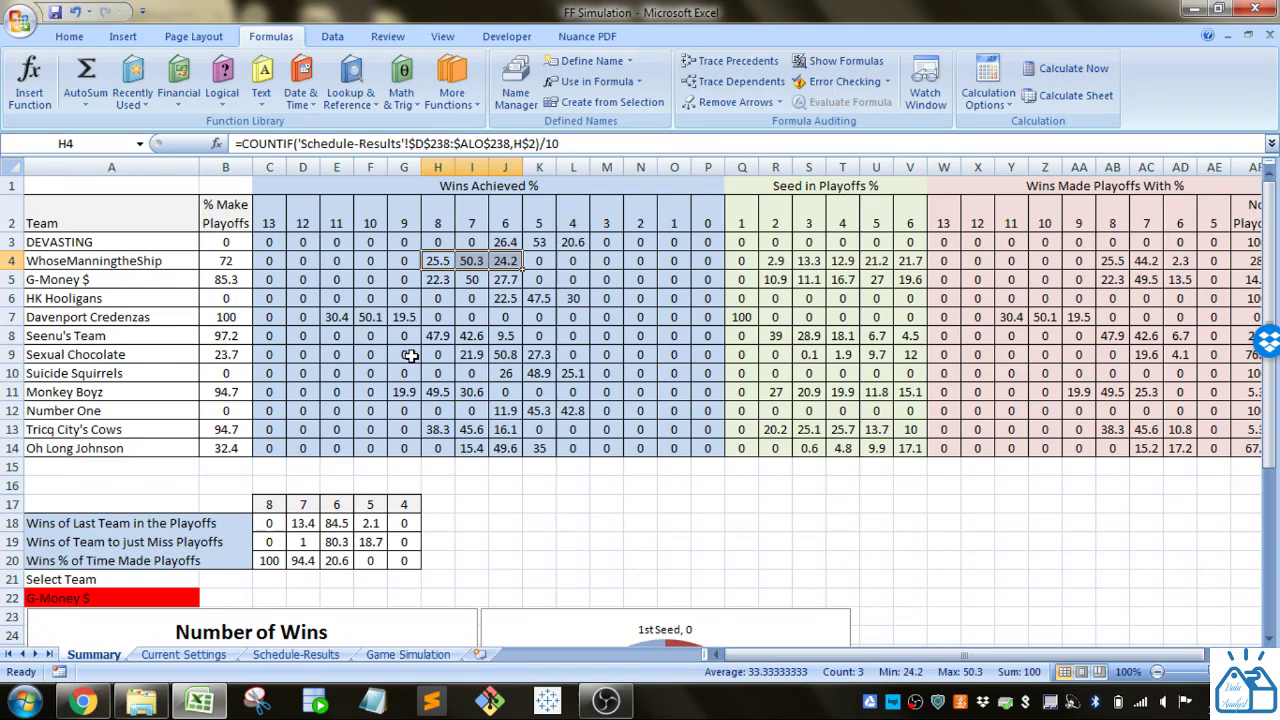
scroll(411, 355, down, 1)
scroll(411, 355, down, 5)
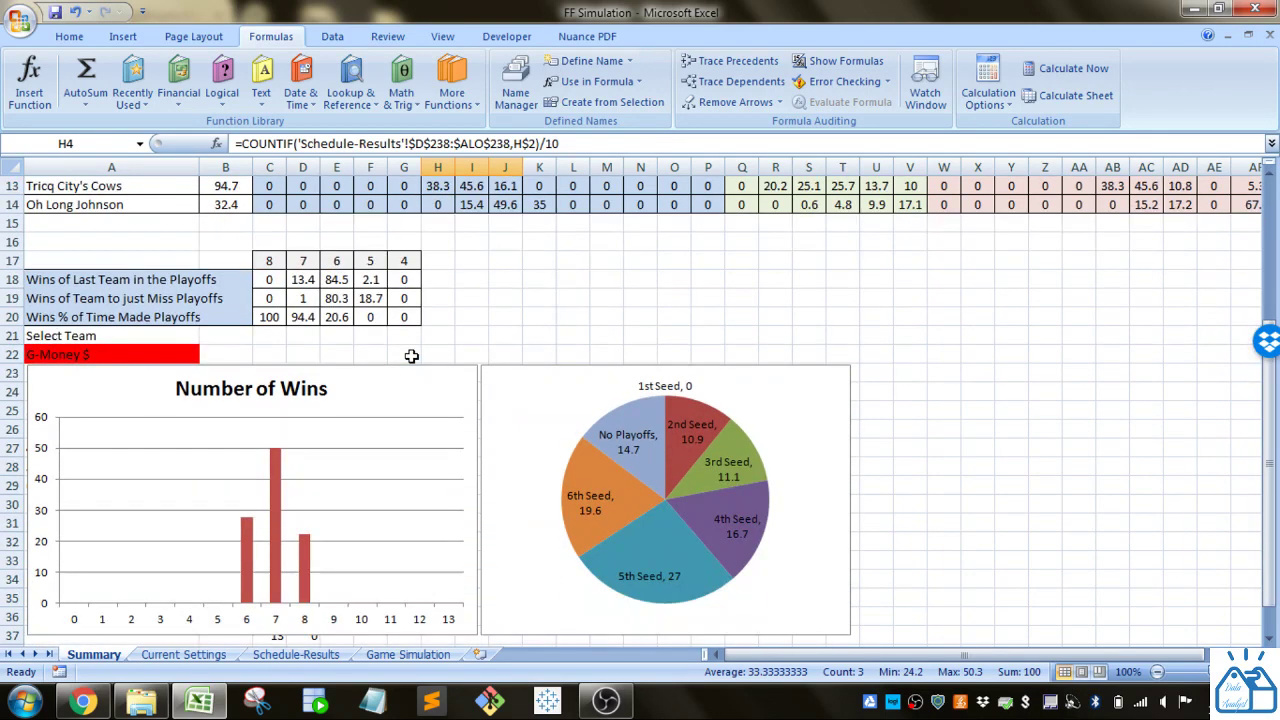
click(176, 241)
click(207, 241)
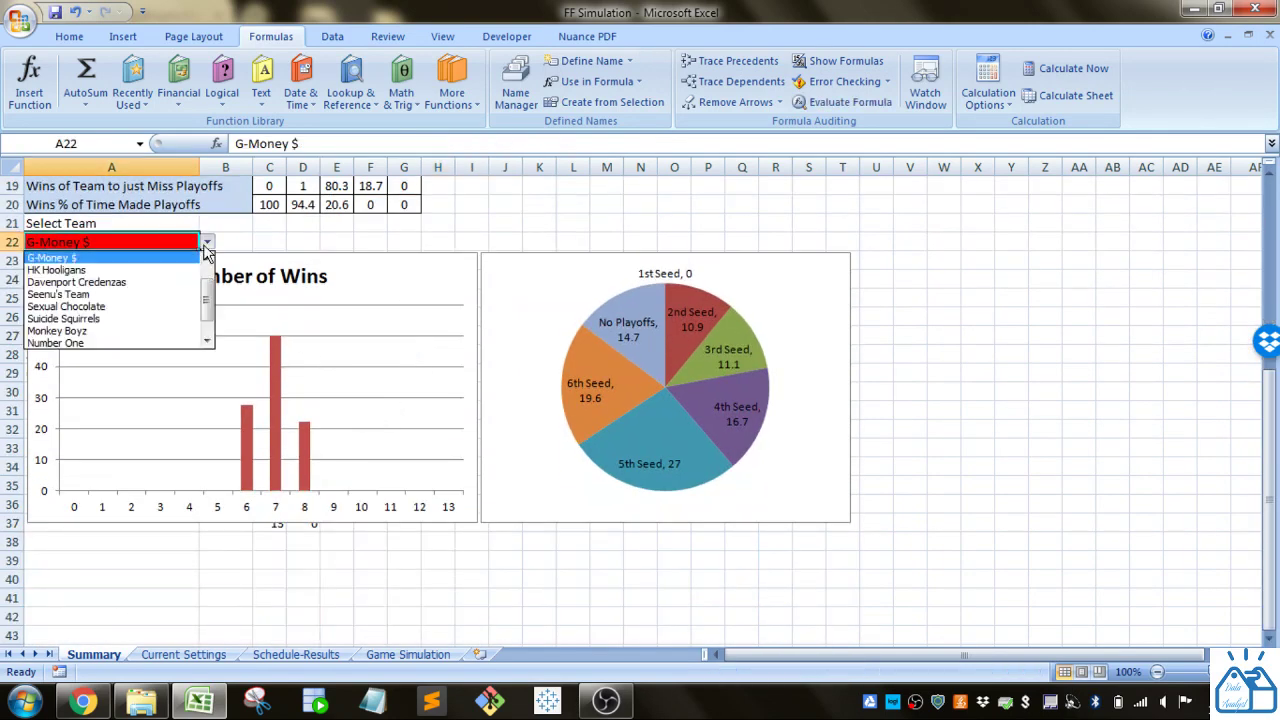
click(163, 283)
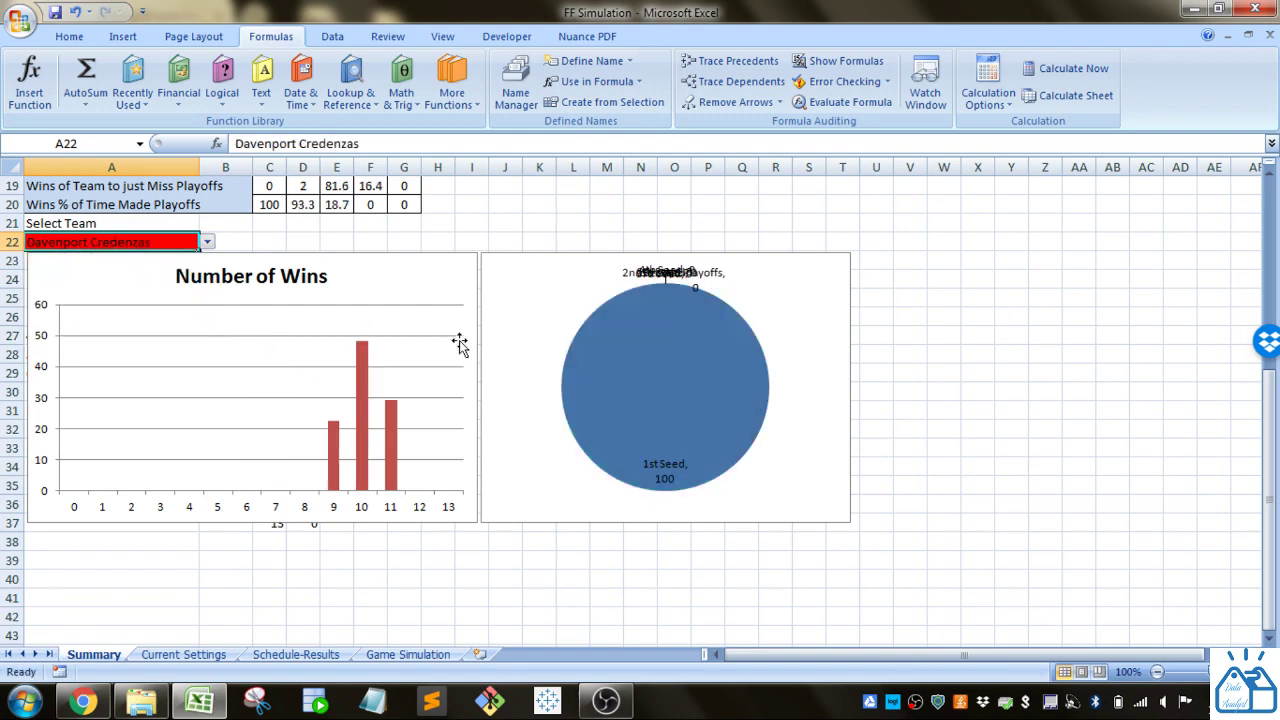
Set the Select Team cell A22 to WhoseManningtheShip and review its Number of Wins chart and playoff seed pie chart.
scroll(459, 340, up, 3)
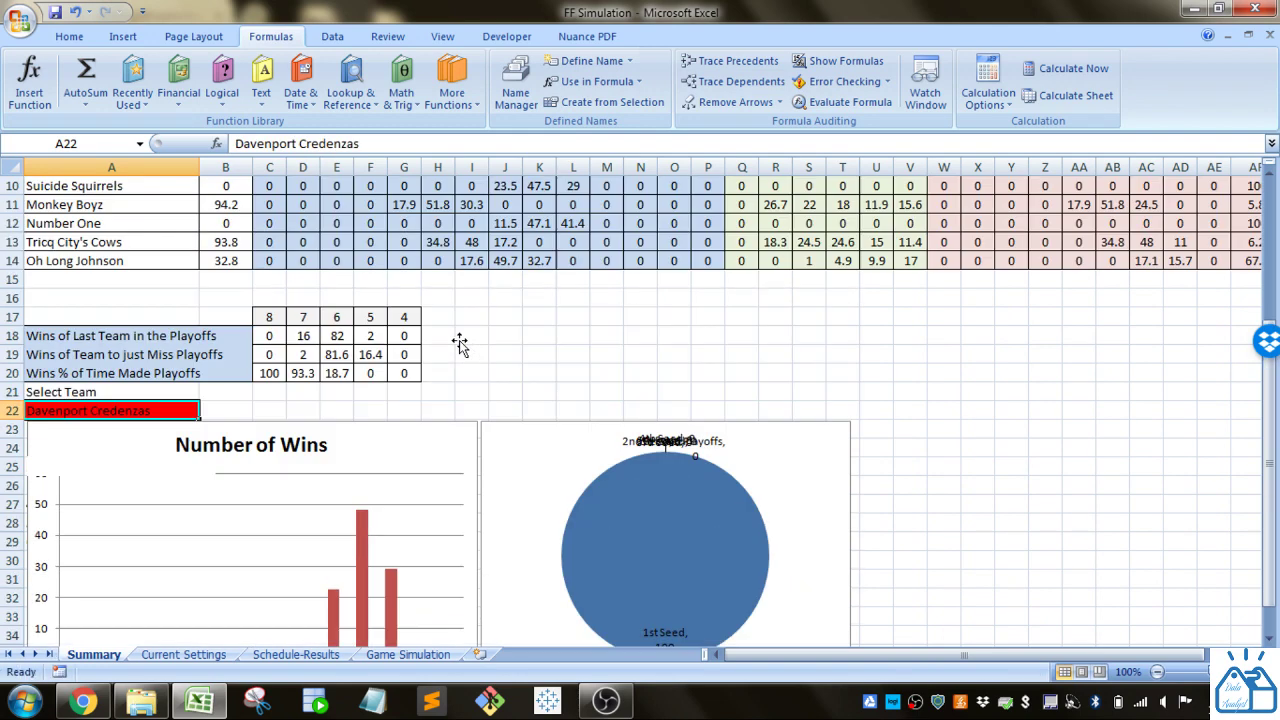
click(207, 411)
scroll(212, 485, up, 3)
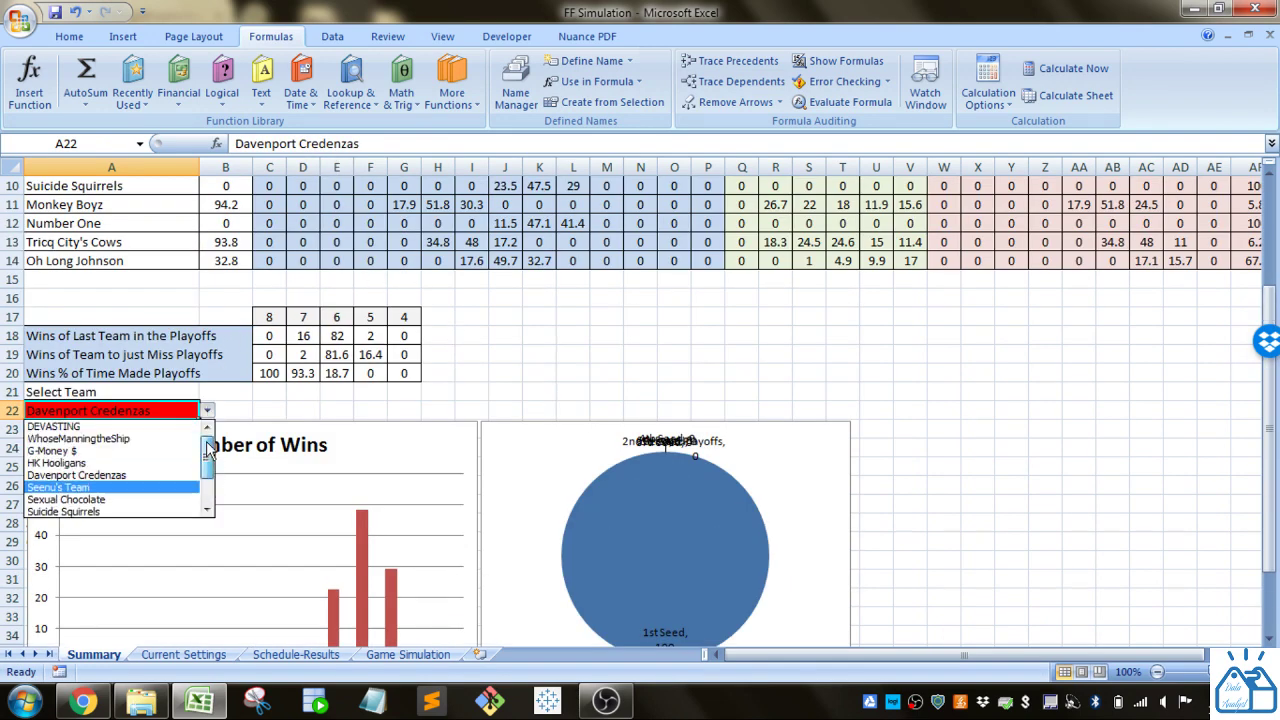
click(70, 426)
scroll(400, 455, down, 2)
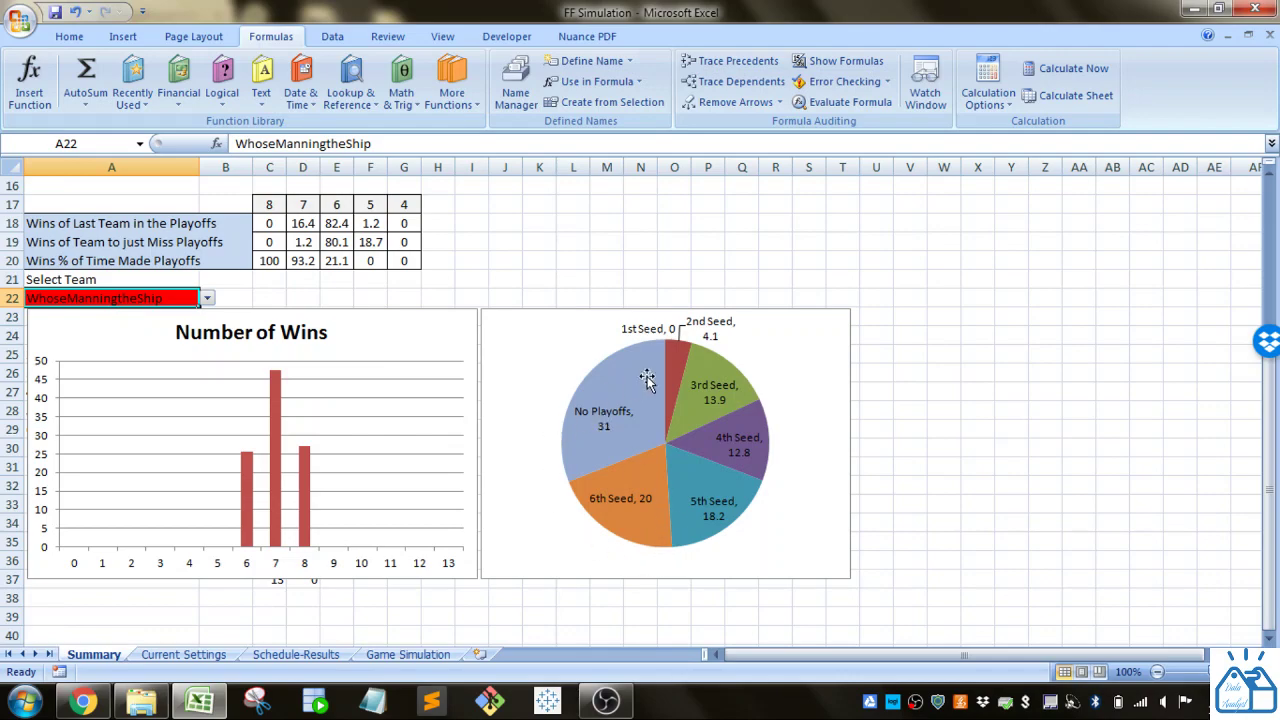
click(460, 262)
Examine the Wins Achieved % COUNTIF formulas in C3, E3 and H4, checking the Wins table on Schedule-Results and the Current Settings sheet.
scroll(460, 262, up, 5)
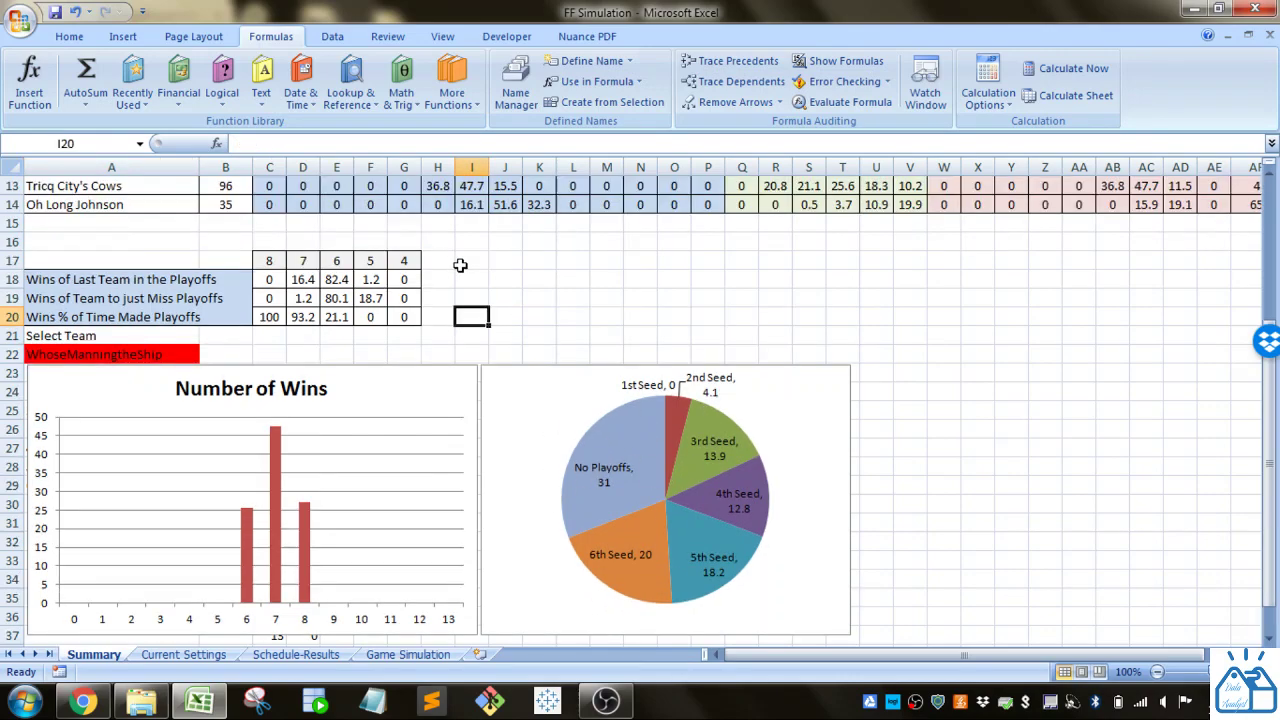
click(274, 242)
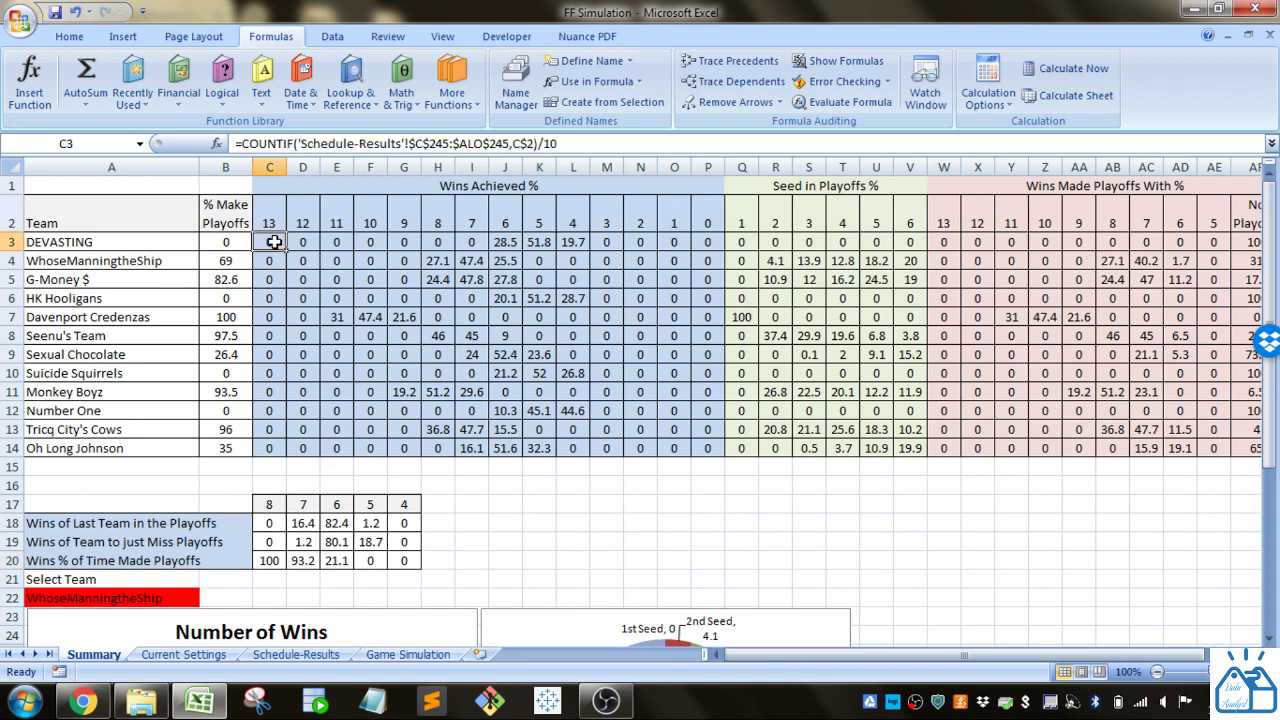
click(337, 246)
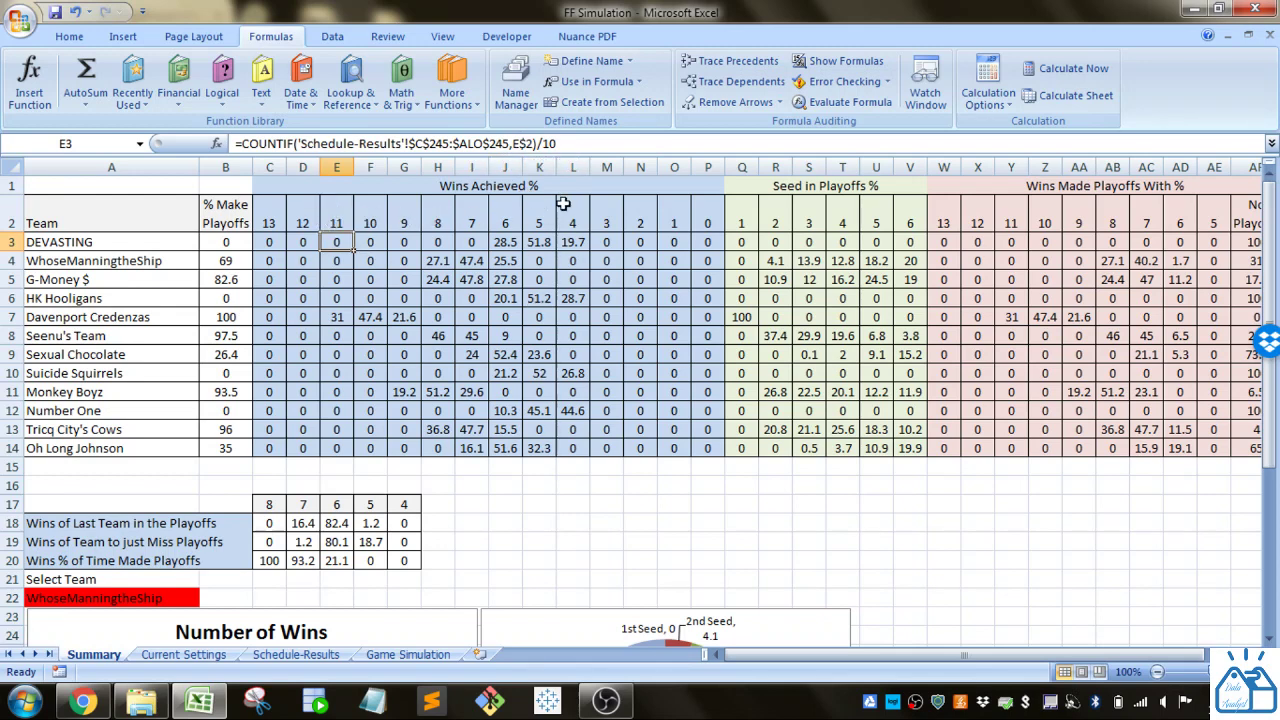
click(440, 262)
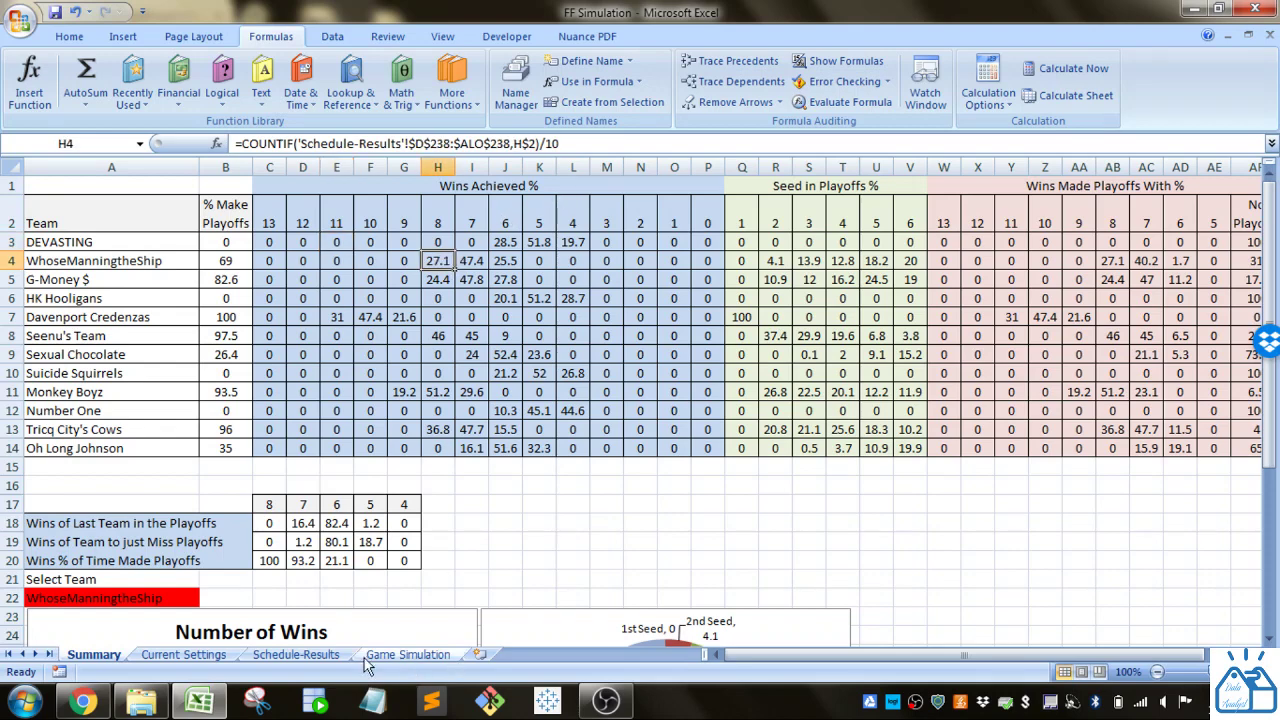
click(322, 660)
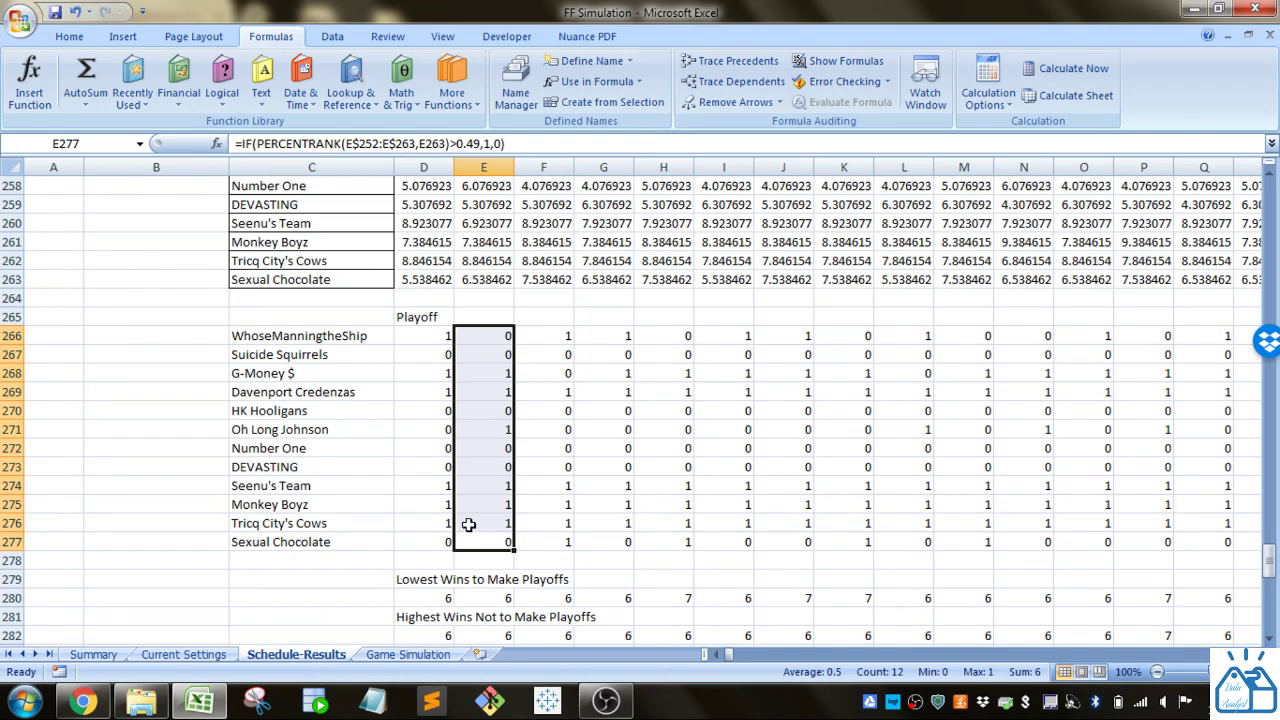
scroll(469, 523, up, 8)
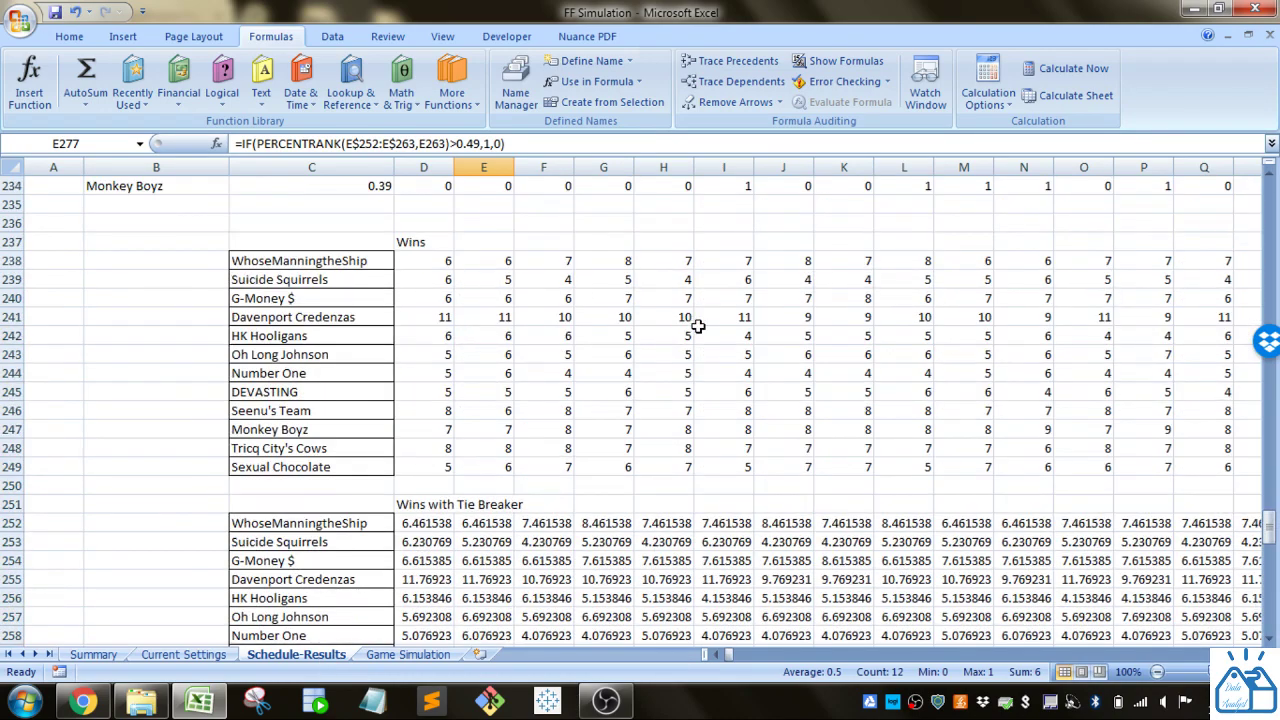
click(222, 658)
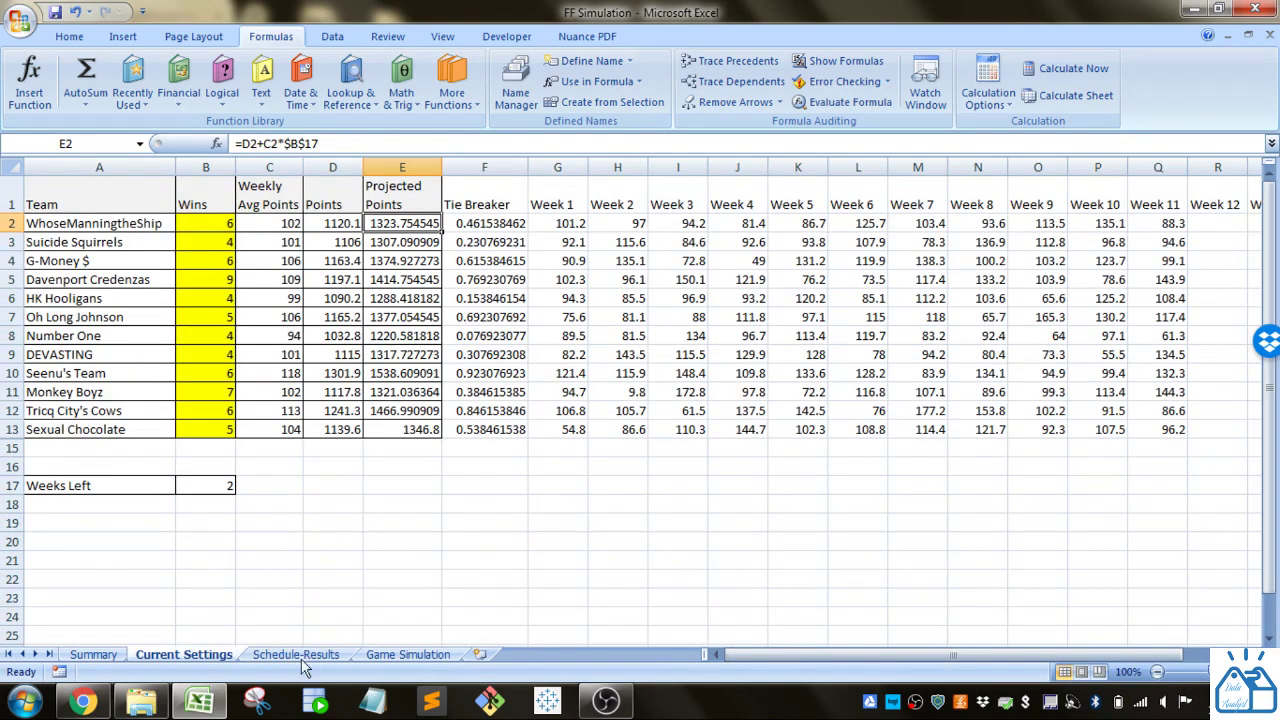
click(112, 658)
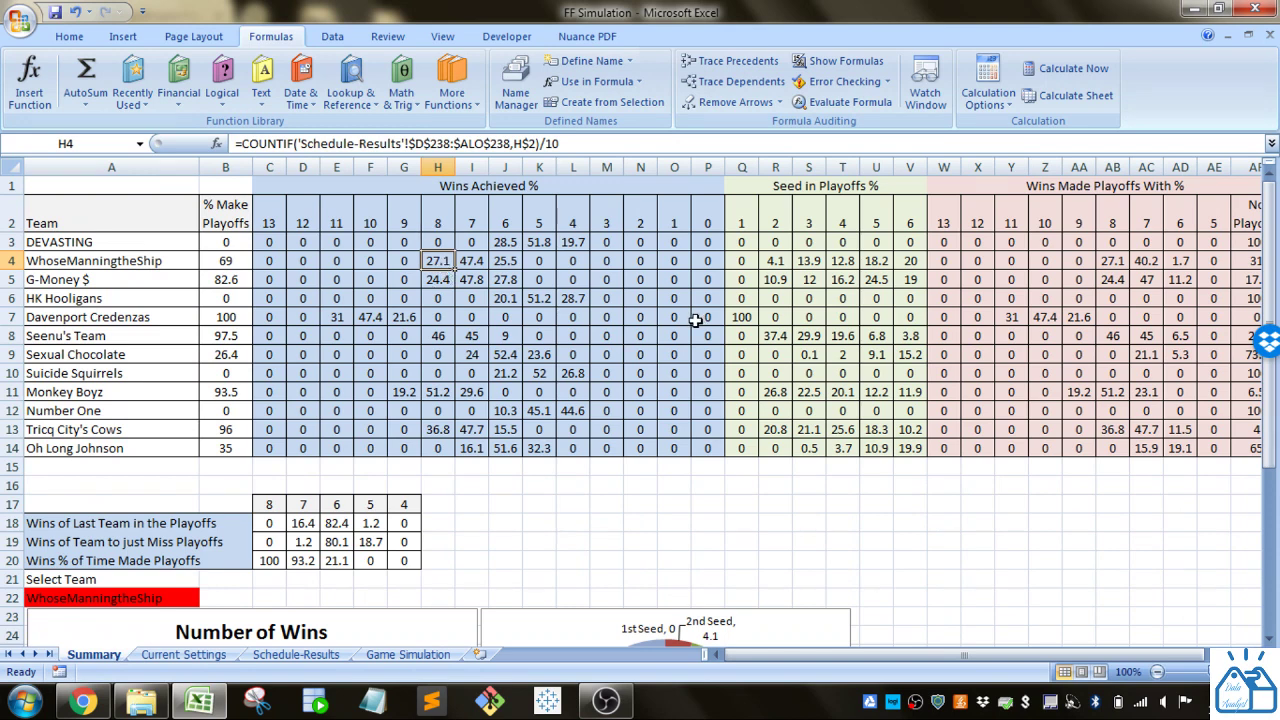
click(600, 489)
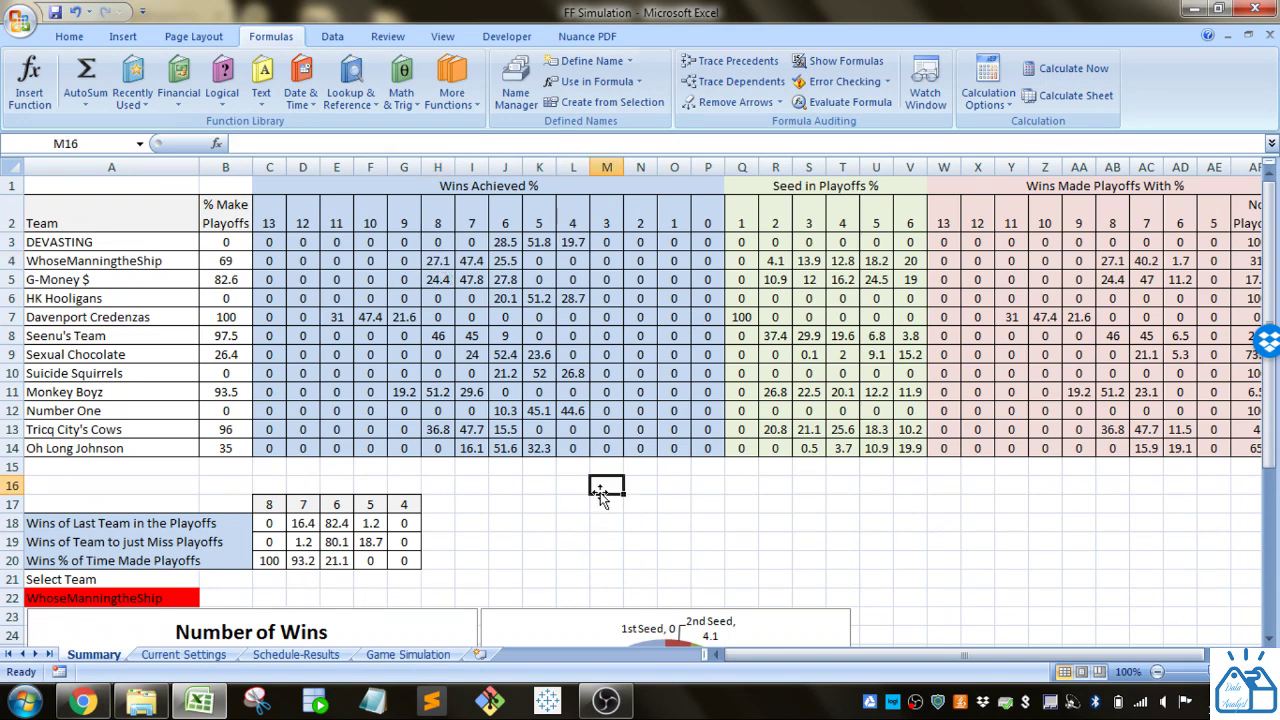
scroll(600, 492, down, 6)
scroll(600, 492, up, 6)
click(578, 543)
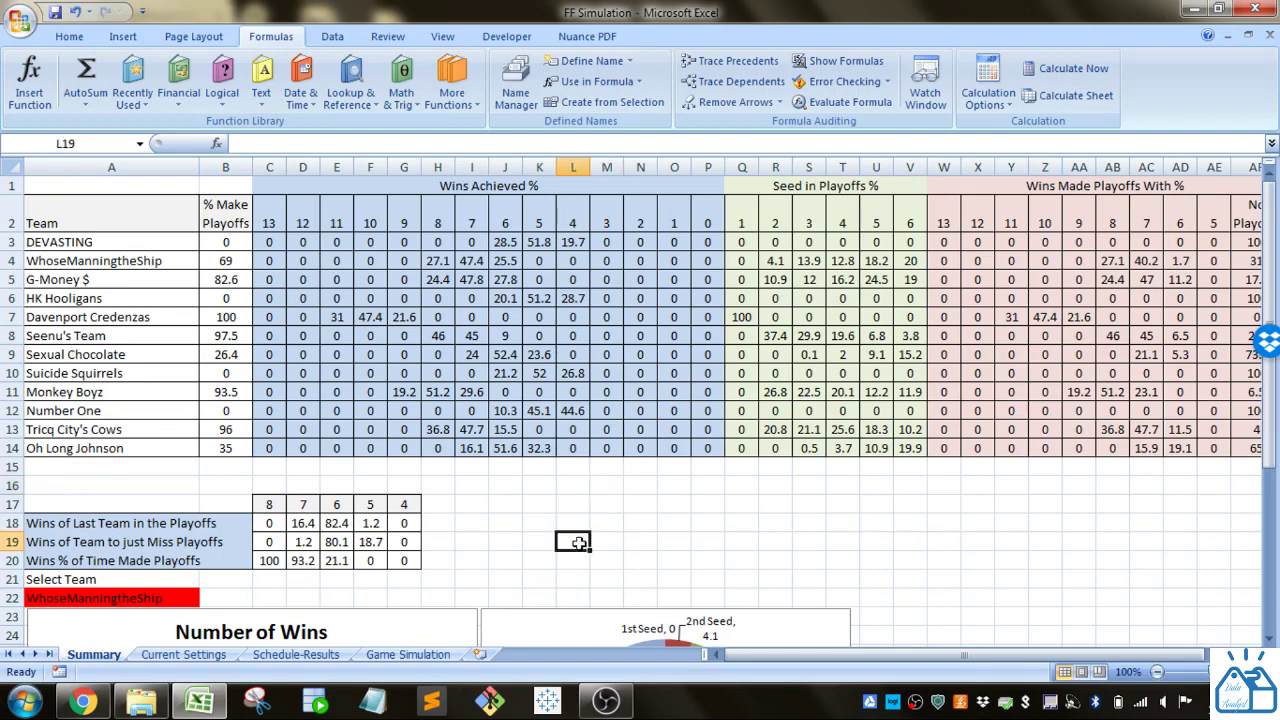